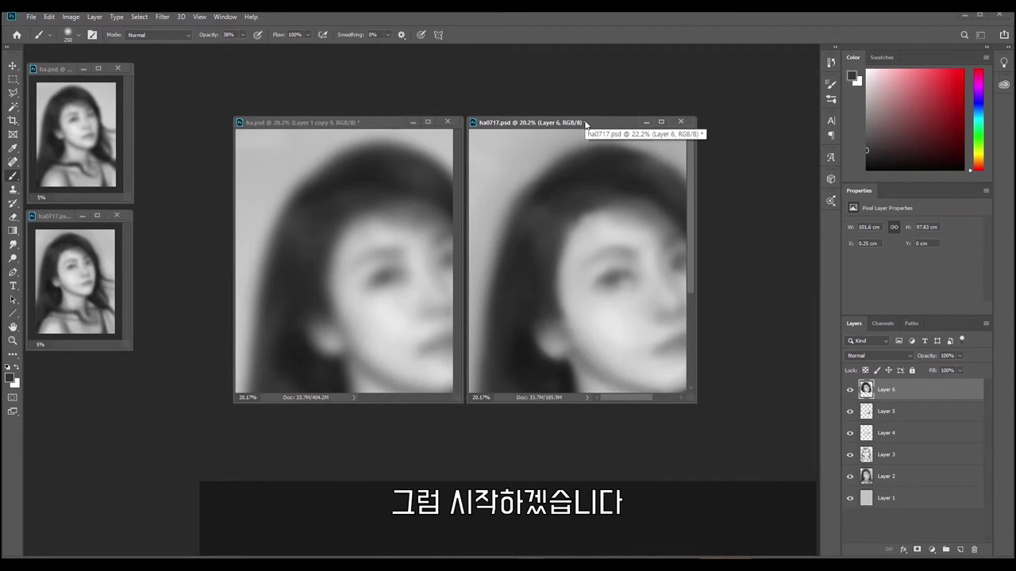
# Fit the whole portrait in view in both ha.psd and ha0717.psd to compare the reference with the painting.
pyautogui.click(376, 125)
pyautogui.scroll(-5, 372, 187)
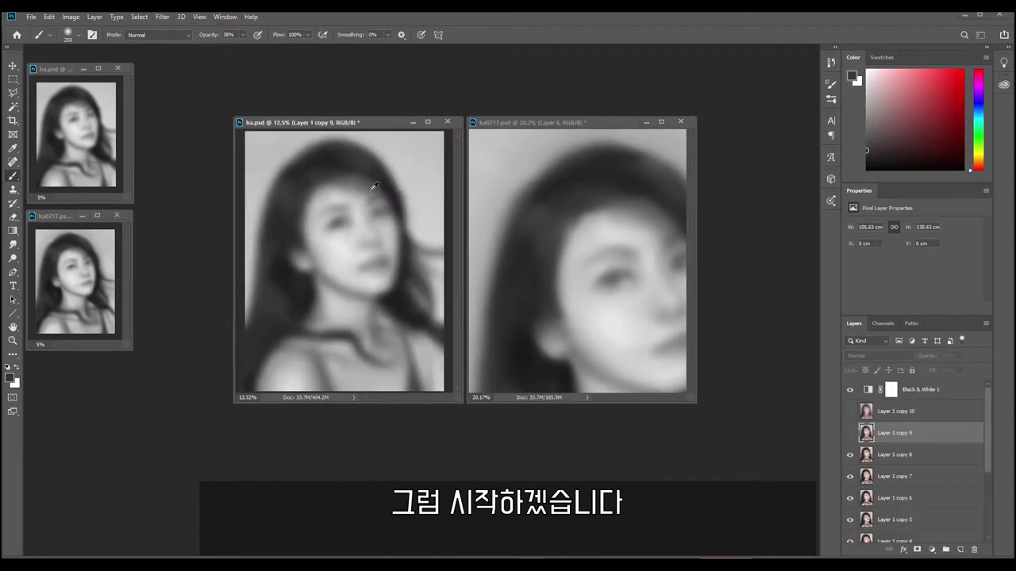
pyautogui.click(543, 129)
pyautogui.hotkey('ctrl', '-')
pyautogui.hotkey('ctrl', '-')
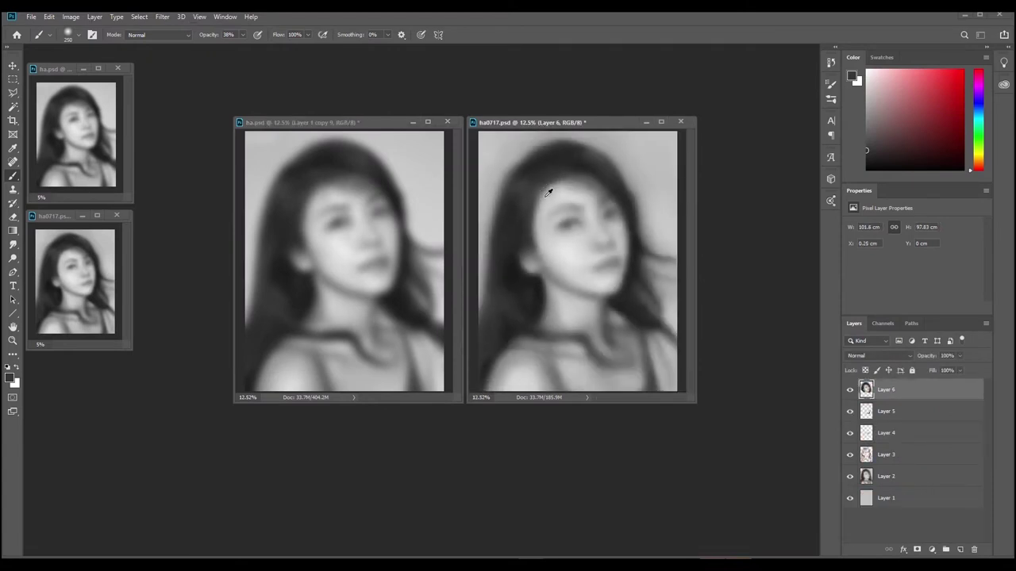
pyautogui.scroll(-1, 547, 192)
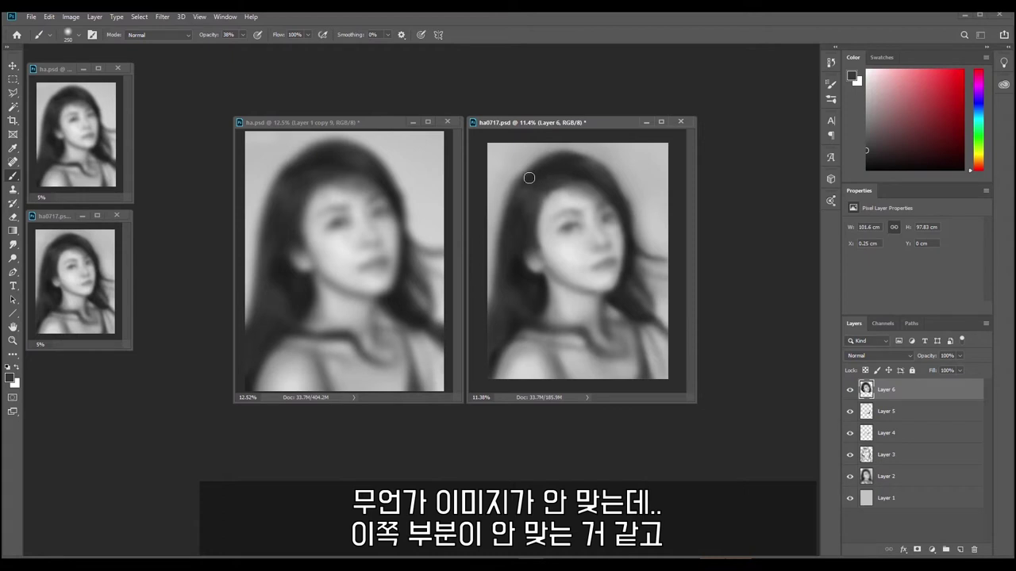
# Sample a mid-grey from the neck in ha0717.psd and brush it onto the neck edge beside the hair on Layer 6.
pyautogui.keyDown('alt'); pyautogui.click(549, 303); pyautogui.keyUp('alt')
pyautogui.moveTo(549, 306); pyautogui.dragTo(537, 317)
pyautogui.hotkey('ctrl', 'z')
pyautogui.moveTo(551, 299)
pyautogui.mouseDown()
pyautogui.moveTo(544, 317)
pyautogui.moveTo(551, 300)
pyautogui.mouseUp()
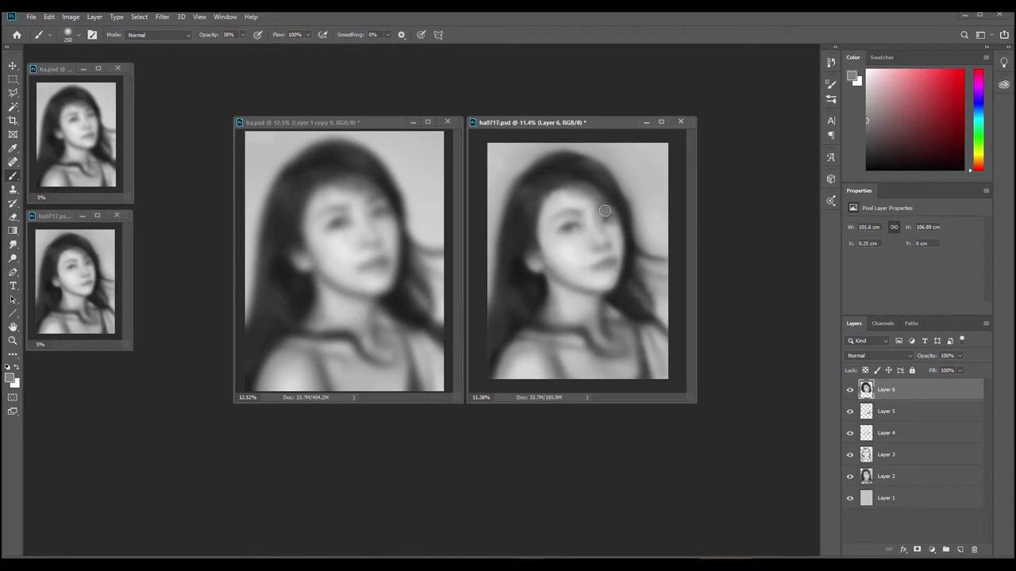
# Outline the nose with the Polygonal Lasso and feather the selection by 30 pixels.
pyautogui.press('l')
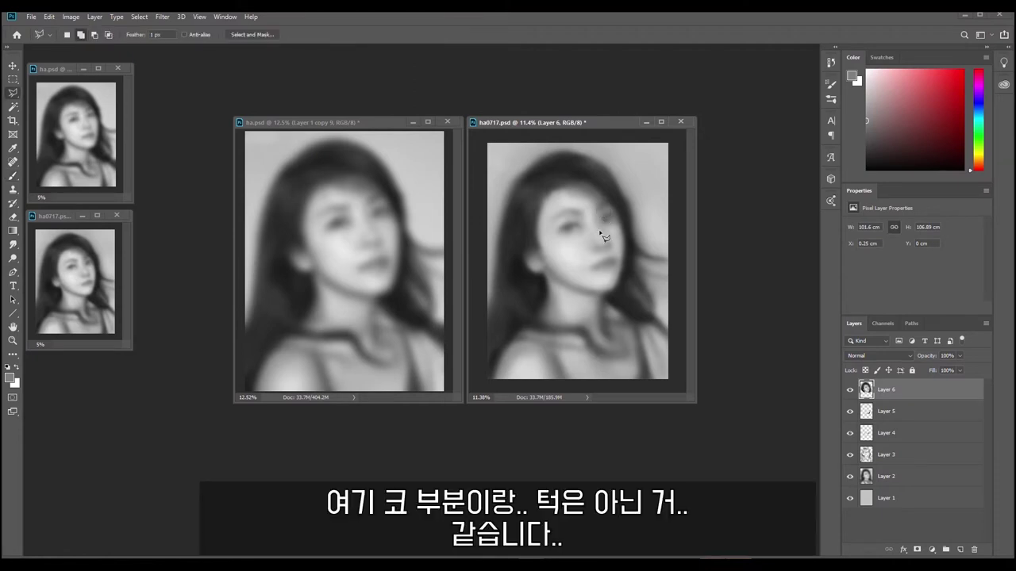
pyautogui.moveTo(572, 250)
pyautogui.mouseDown()
pyautogui.moveTo(609, 231)
pyautogui.moveTo(597, 233)
pyautogui.moveTo(618, 236)
pyautogui.moveTo(615, 252)
pyautogui.moveTo(572, 256)
pyautogui.mouseUp()
pyautogui.click(538, 292)
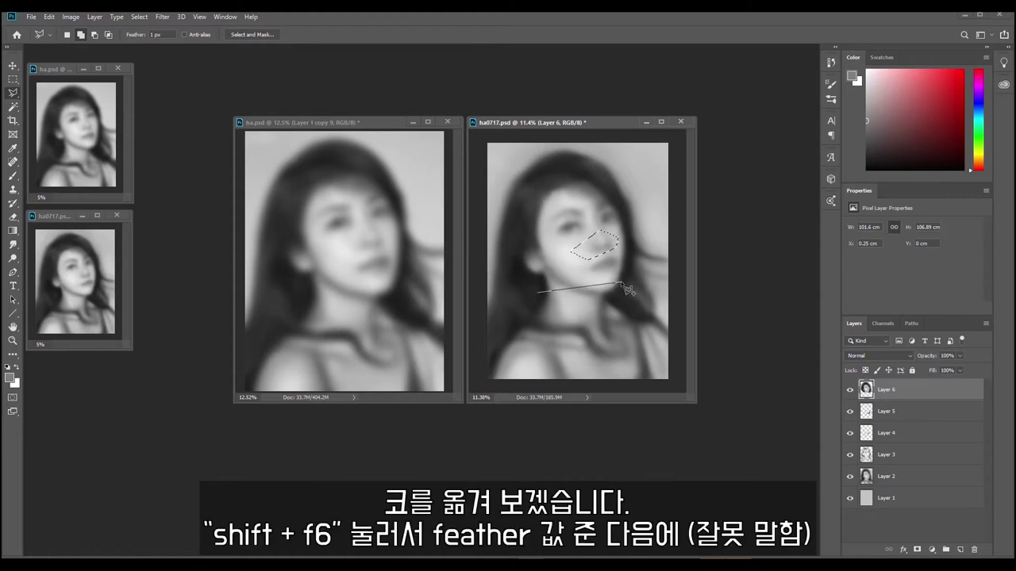
pyautogui.press('Escape')
pyautogui.hotkey('shift', 'F6')
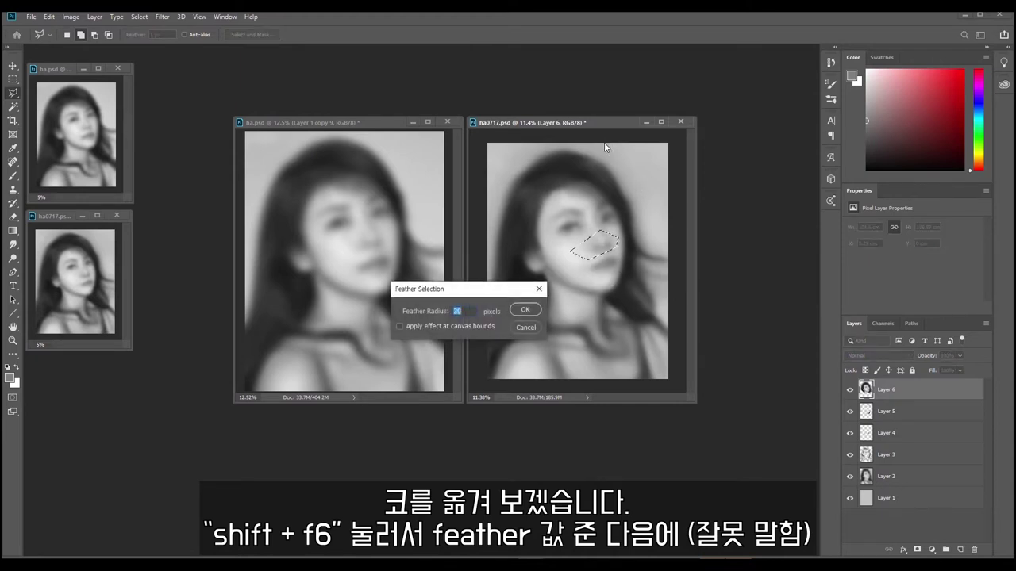
pyautogui.press('Return')
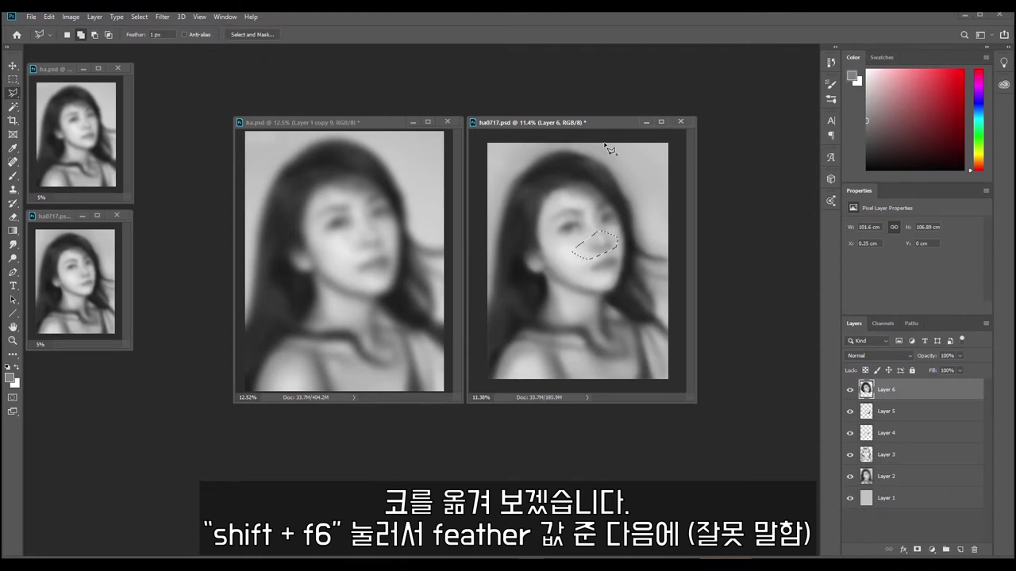
# Copy the nose merged, paste it in place on a new layer, and nudge it slightly up and left with Free Transform.
pyautogui.press('ctrl')
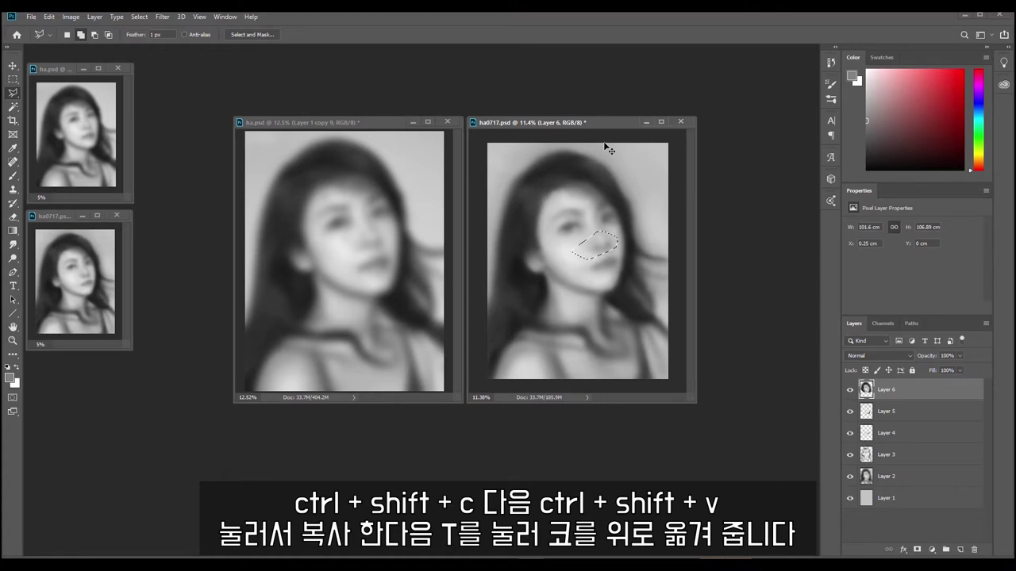
pyautogui.hotkey('ctrl', 'shift', 'v')
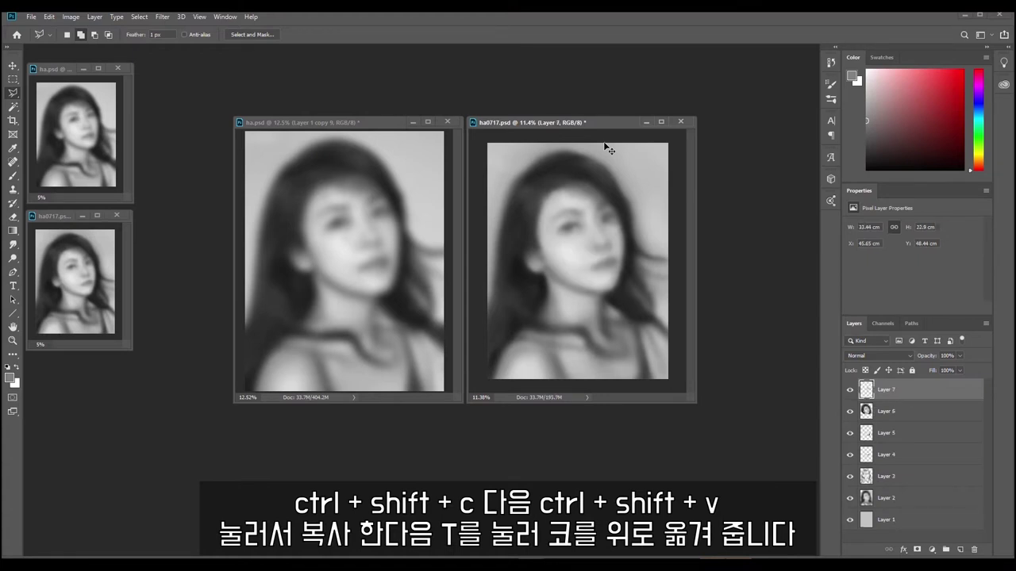
pyautogui.hotkey('ctrl', 't')
pyautogui.press('Up')
pyautogui.press('Up')
pyautogui.press('Up')
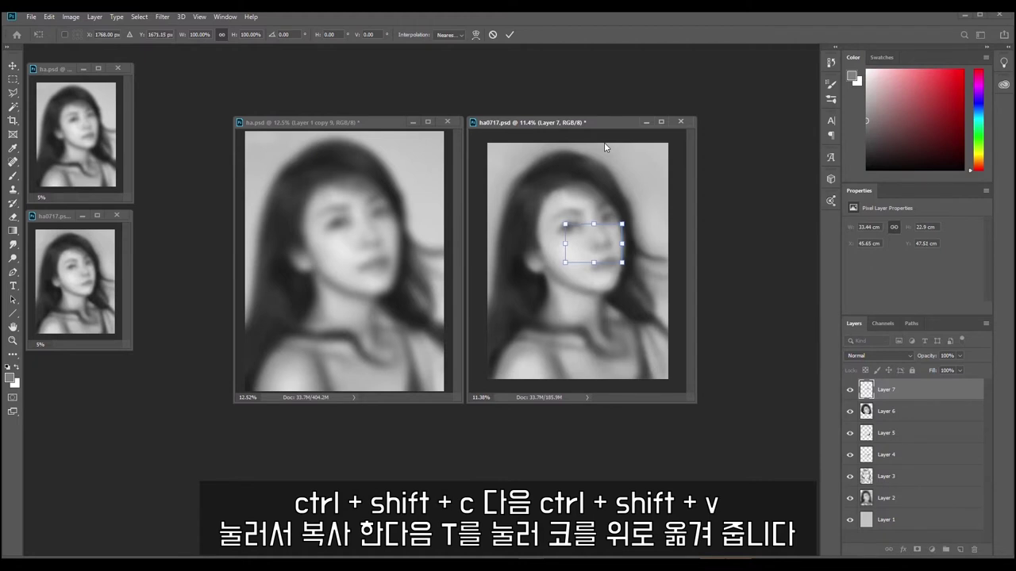
pyautogui.press('Left')
pyautogui.press('Left')
pyautogui.press('Right')
pyautogui.press('Left')
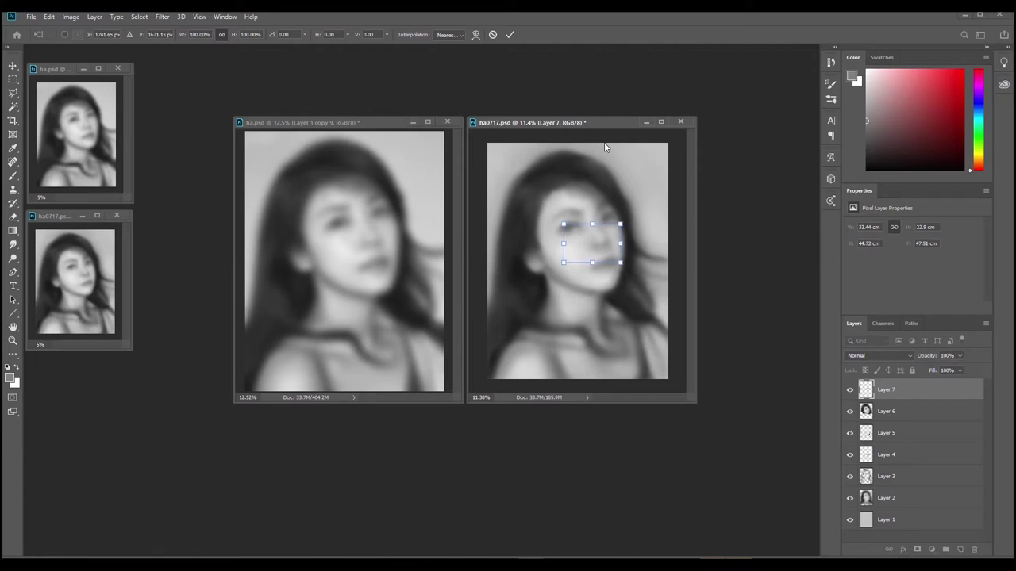
pyautogui.press('Return')
pyautogui.press('l')
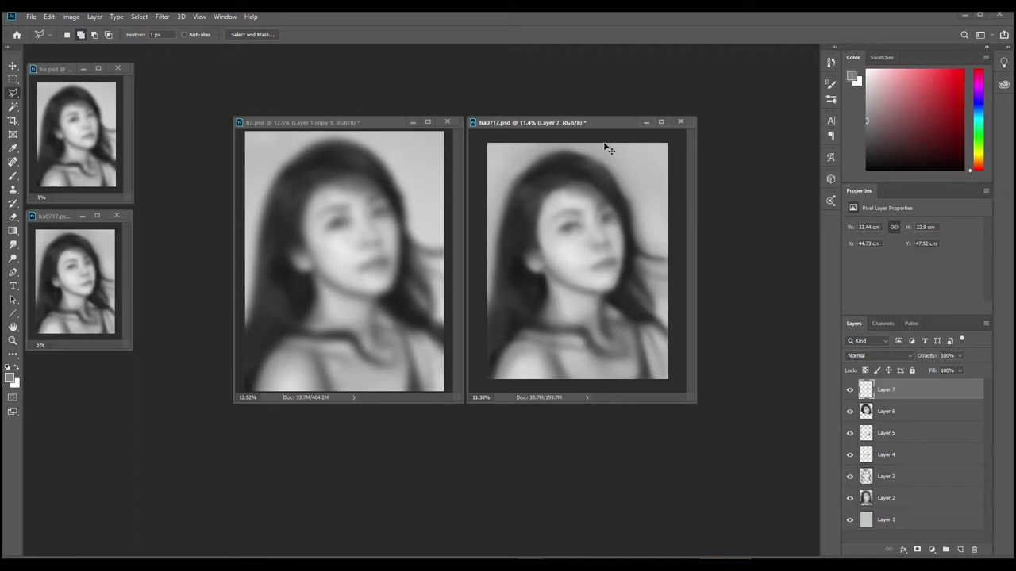
pyautogui.hotkey('ctrl', 't')
pyautogui.press('Return')
# Outline the mouth with the Polygonal Lasso and feather the selection by 30 pixels.
pyautogui.click(580, 267)
pyautogui.click(606, 252)
pyautogui.click(618, 252)
pyautogui.click(620, 265)
pyautogui.click(612, 277)
pyautogui.click(594, 278)
pyautogui.click(580, 266)
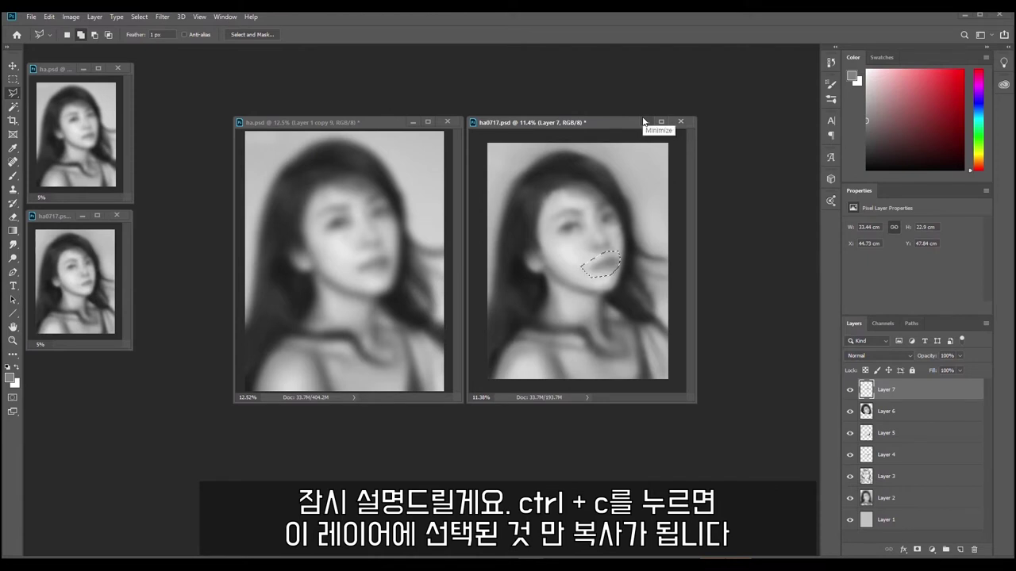
pyautogui.hotkey('shift', 'F6')
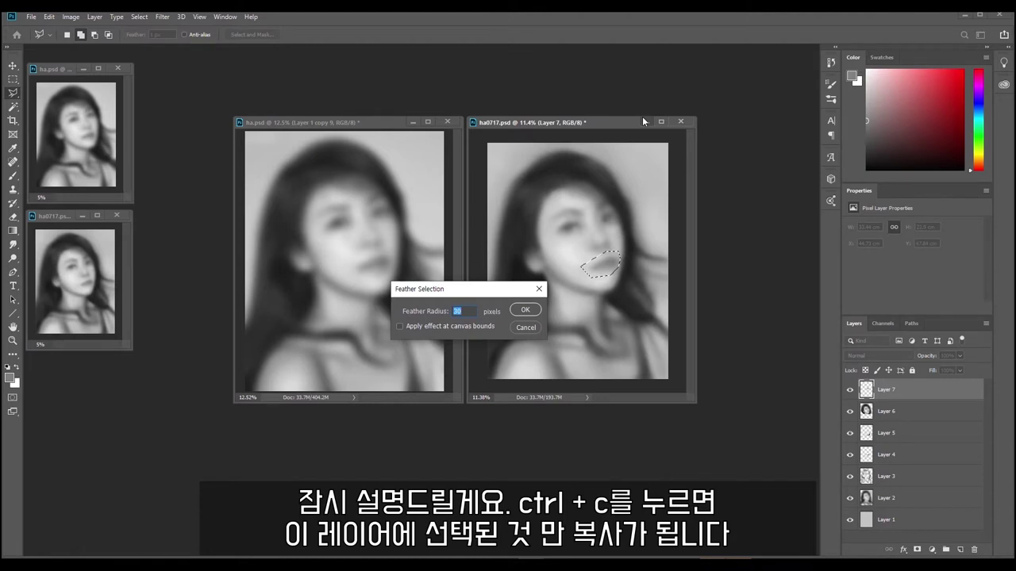
pyautogui.press('Return')
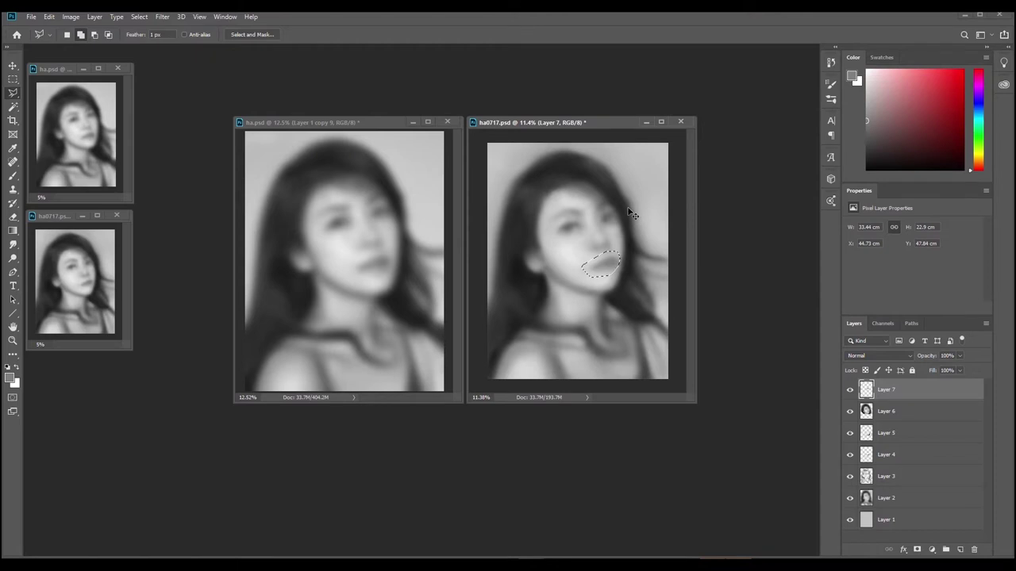
pyautogui.hotkey('ctrl', 't')
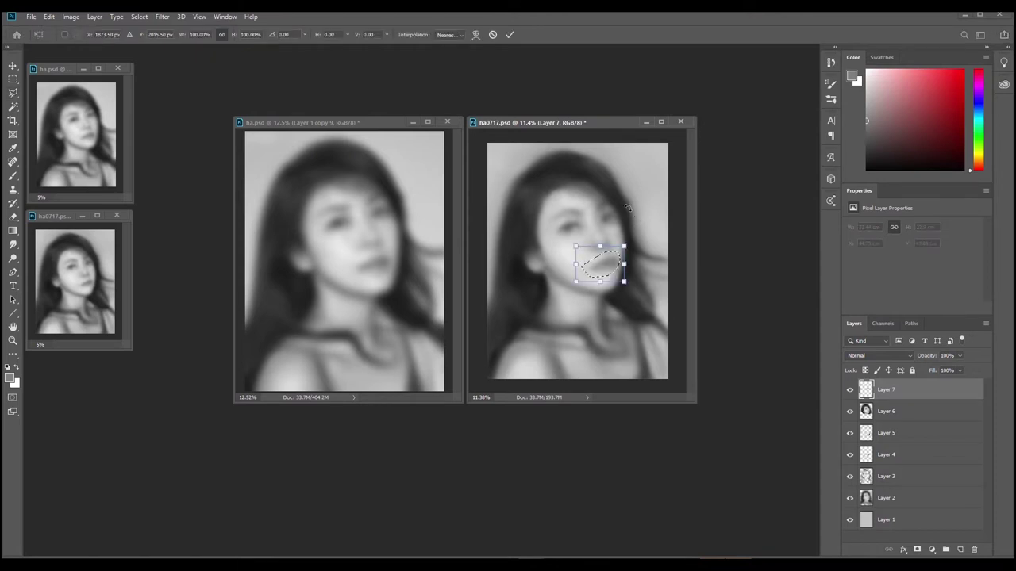
pyautogui.press('Left')
pyautogui.press('Left')
pyautogui.press('Left')
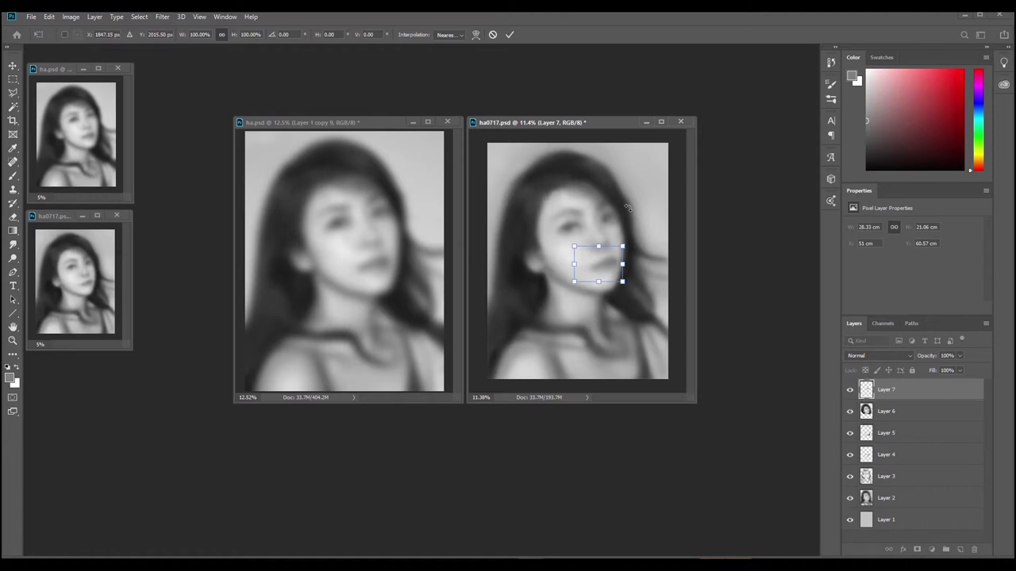
pyautogui.press('Return')
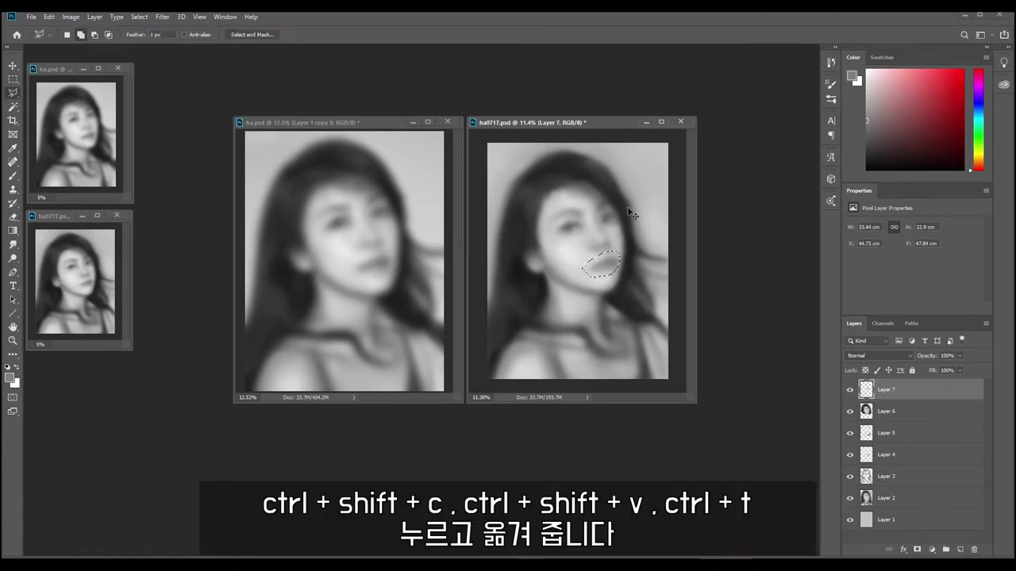
# Paste the merged copy of the mouth in place on a new layer and nudge it slightly left with Free Transform.
pyautogui.hotkey('ctrl', 'shift', 'v')
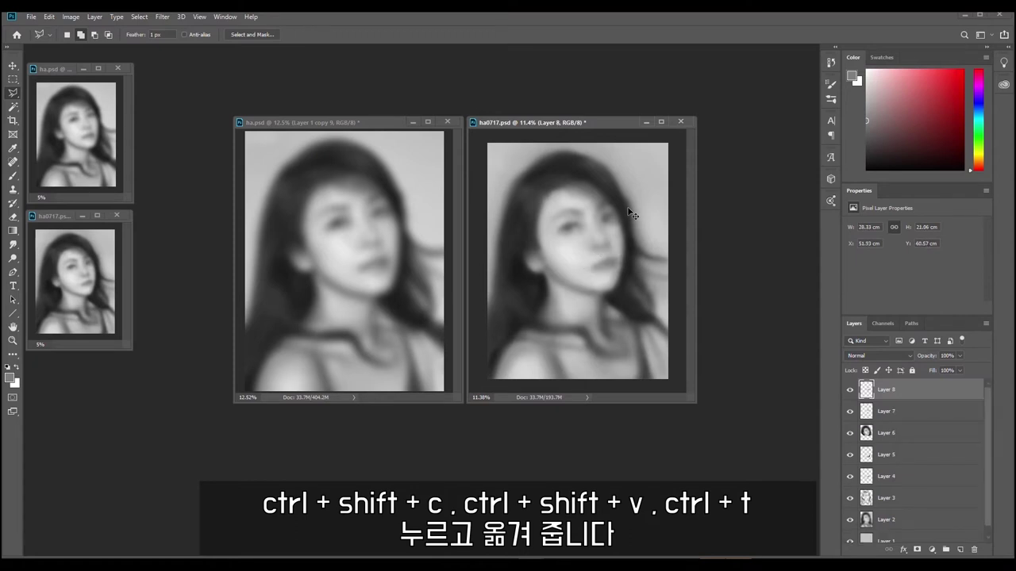
pyautogui.hotkey('ctrl', 't')
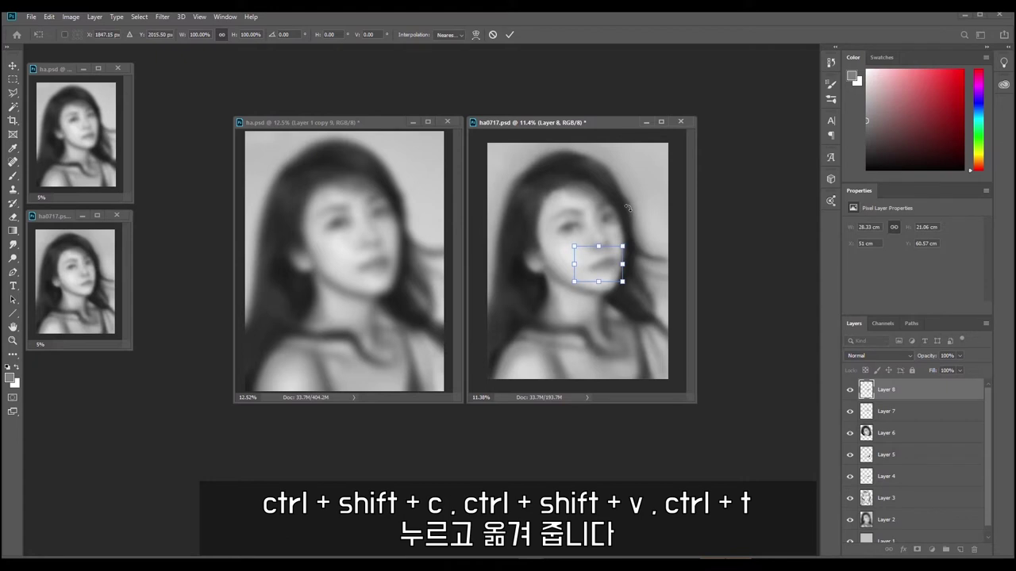
pyautogui.press('Left')
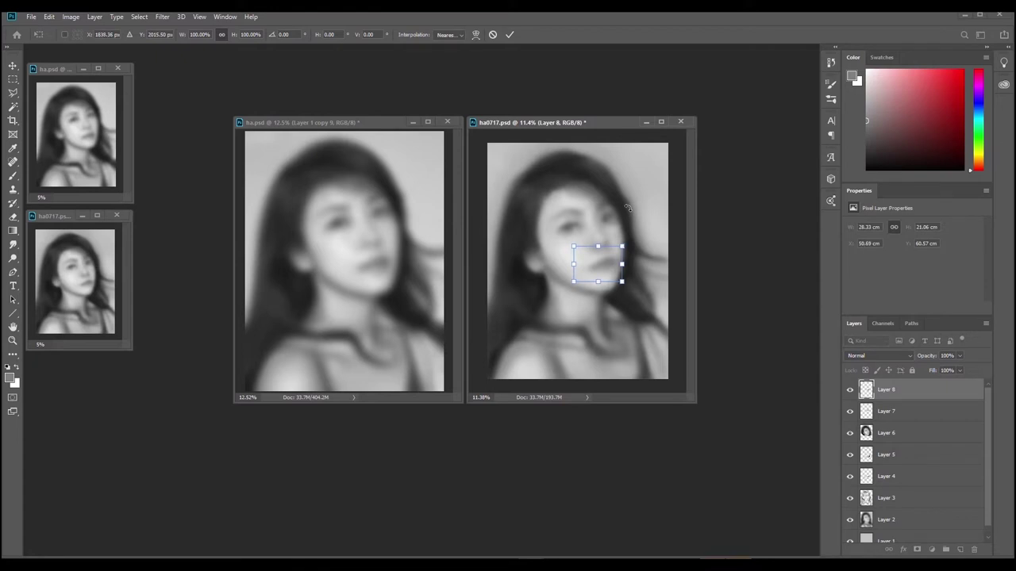
pyautogui.press('Return')
pyautogui.press('l')
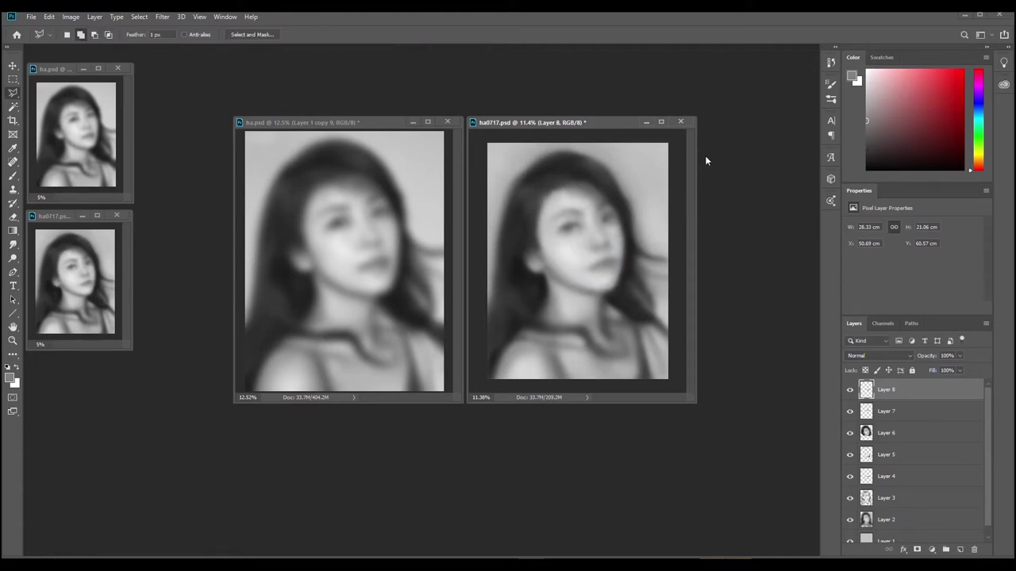
# Add a new layer and brush a round grey spot about 21 cm wide on the background beside the top of the hair.
pyautogui.scroll(1, 552, 263)
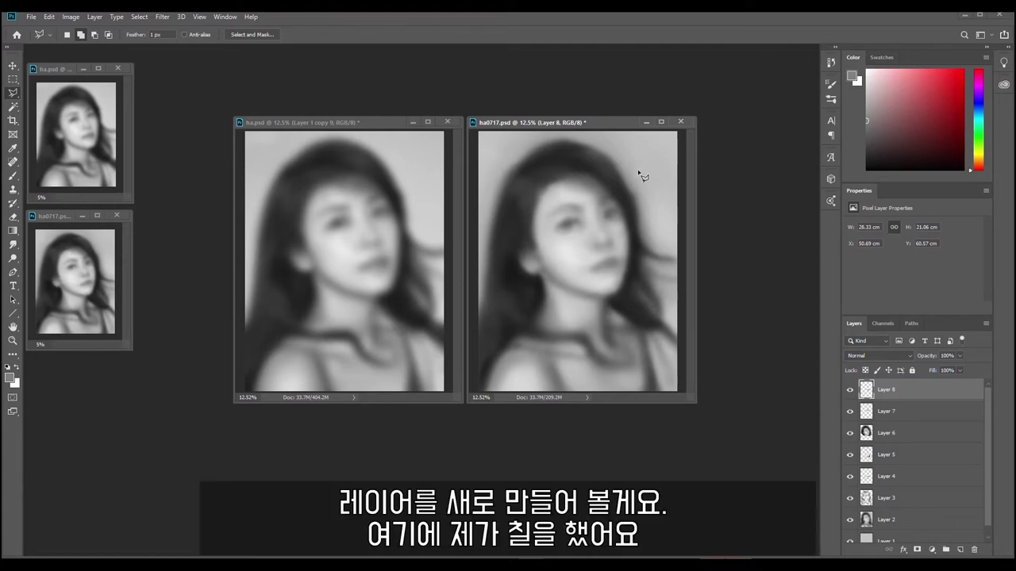
pyautogui.press('b')
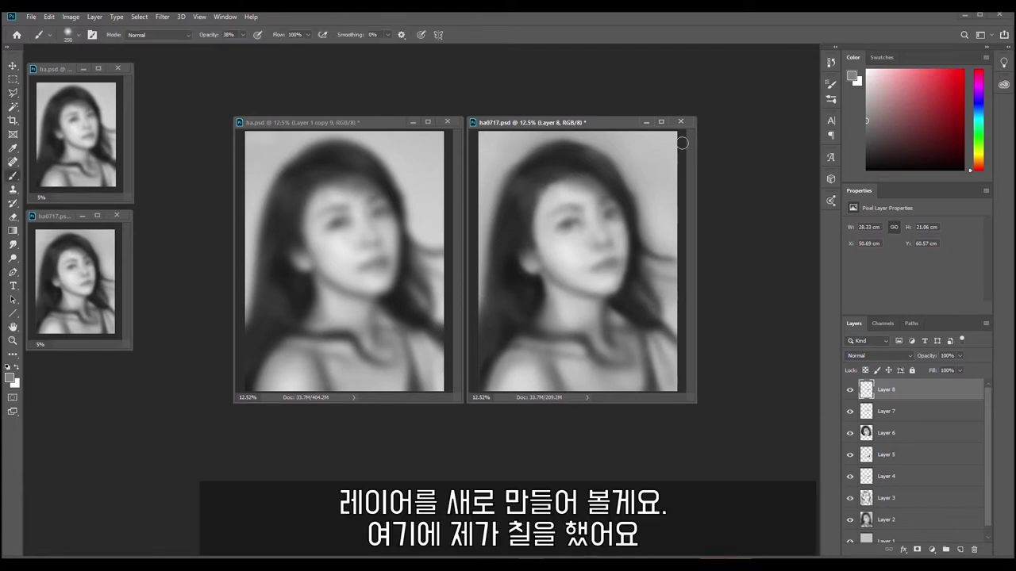
pyautogui.click(962, 550)
pyautogui.moveTo(644, 157); pyautogui.dragTo(660, 155)
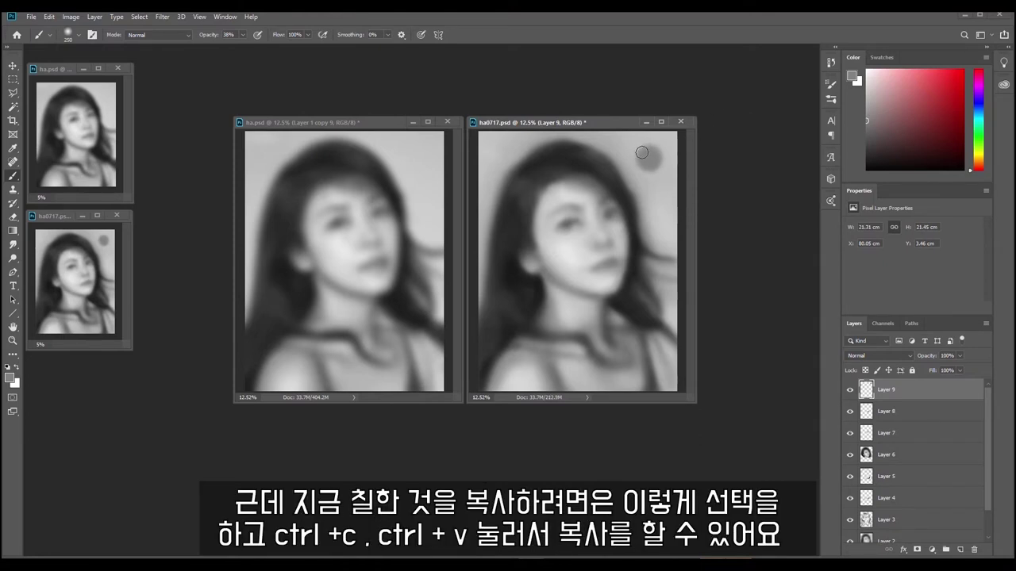
# Lasso the grey spot on Layer 9 and paste a copy on a new layer, then undo the paste and deselect.
pyautogui.press('l')
pyautogui.moveTo(622, 151)
pyautogui.mouseDown()
pyautogui.moveTo(667, 141)
pyautogui.moveTo(671, 173)
pyautogui.moveTo(650, 187)
pyautogui.moveTo(622, 150)
pyautogui.mouseUp()
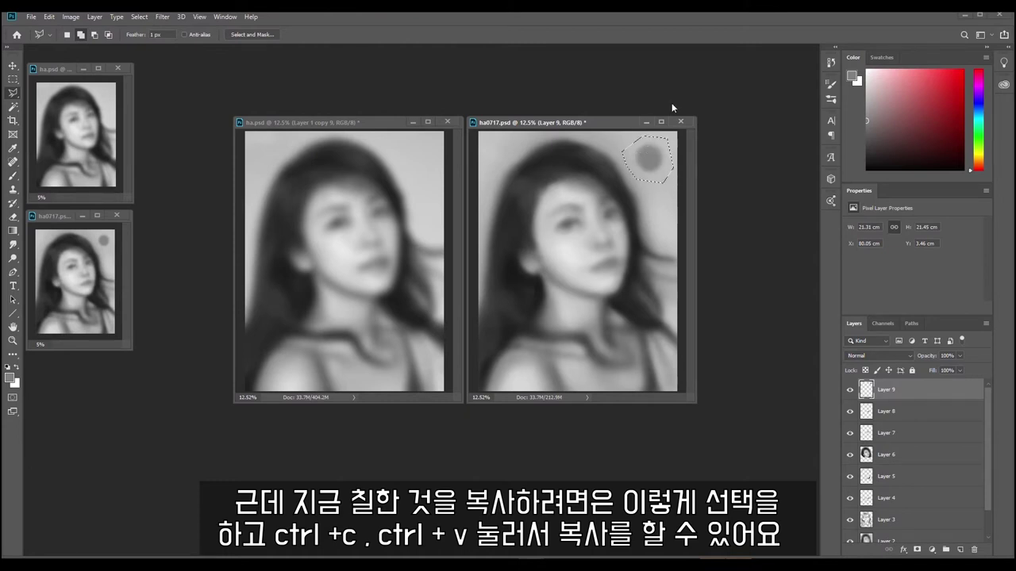
pyautogui.press('ctrl')
pyautogui.hotkey('ctrl', 'c')
pyautogui.hotkey('ctrl', 'v')
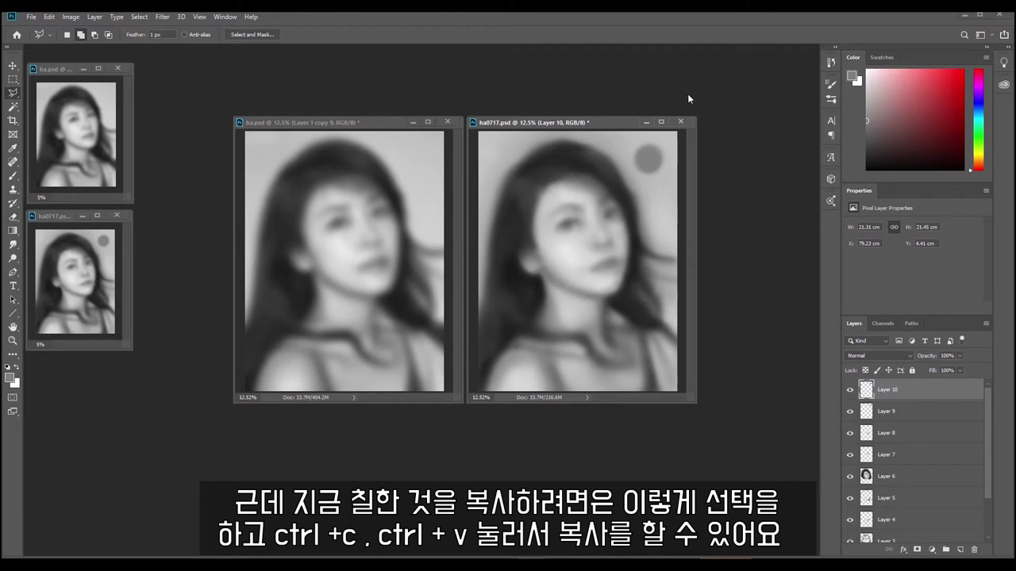
pyautogui.hotkey('ctrl', 'z')
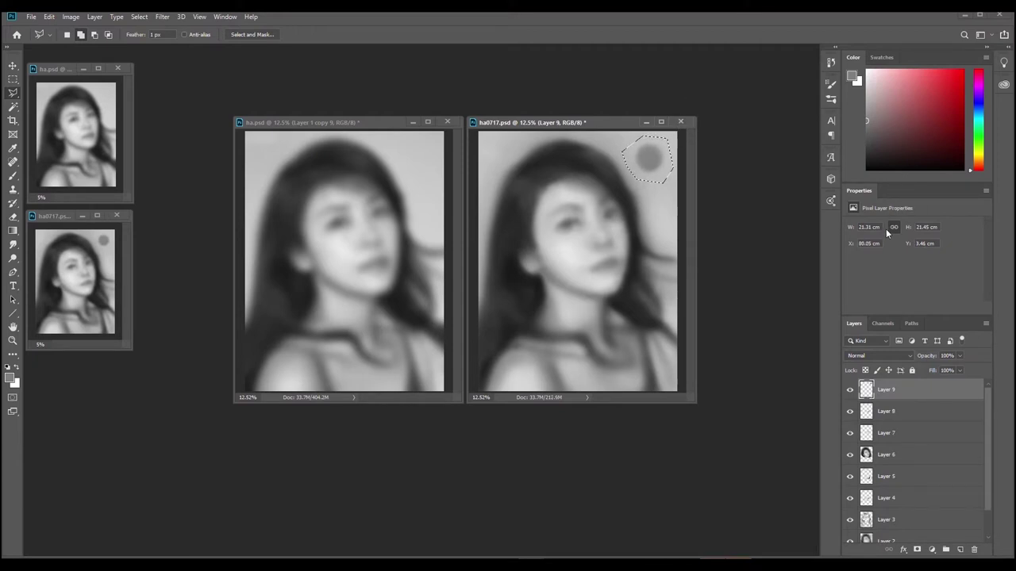
pyautogui.hotkey('ctrl', 'd')
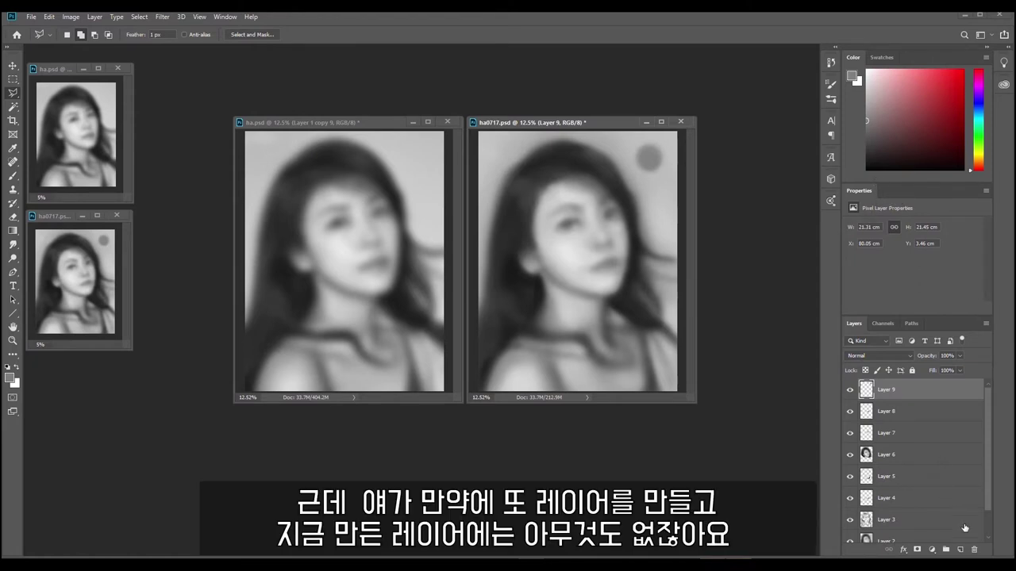
# Add an empty layer above Layer 9 and toggle Layer 9's visibility off and on to check the grey spot.
pyautogui.click(960, 549)
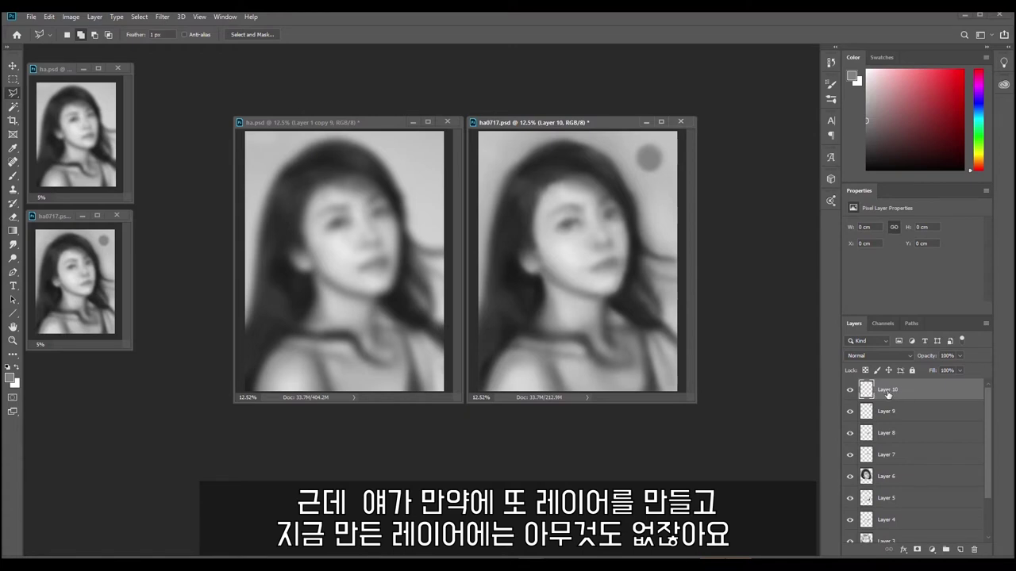
pyautogui.click(851, 412)
pyautogui.click(851, 412)
# Try to copy a lassoed area around the grey spot while the empty Layer 10 is active.
pyautogui.click(625, 159)
pyautogui.click(639, 138)
pyautogui.click(671, 136)
pyautogui.click(677, 160)
pyautogui.click(664, 180)
pyautogui.click(644, 182)
pyautogui.click(625, 159)
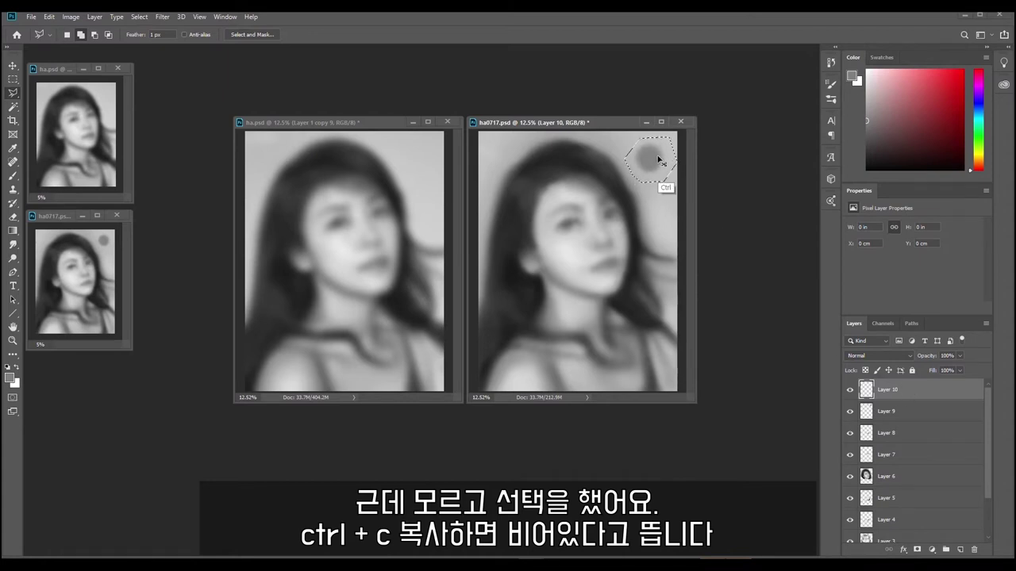
pyautogui.hotkey('ctrl', 'c')
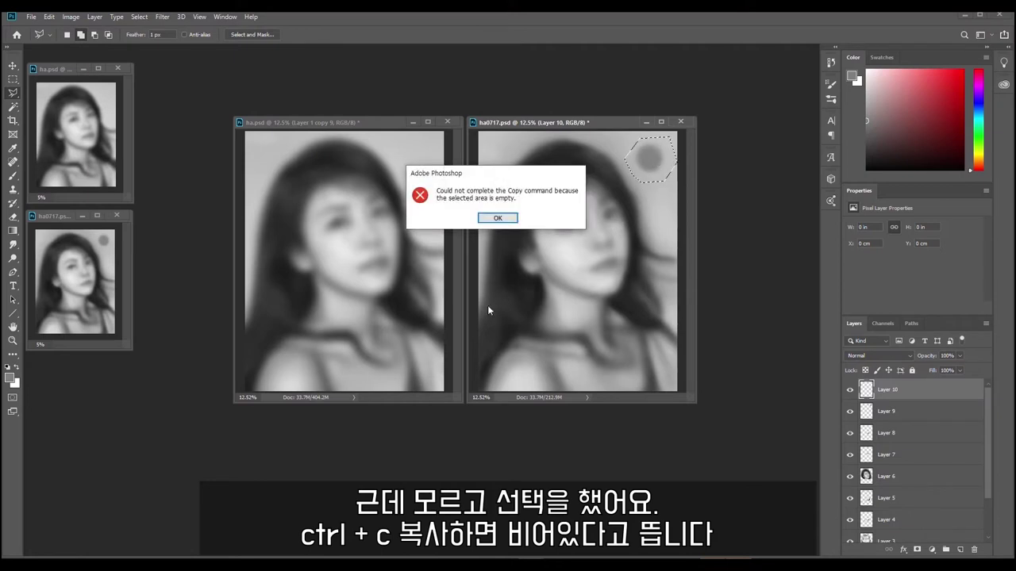
pyautogui.click(506, 224)
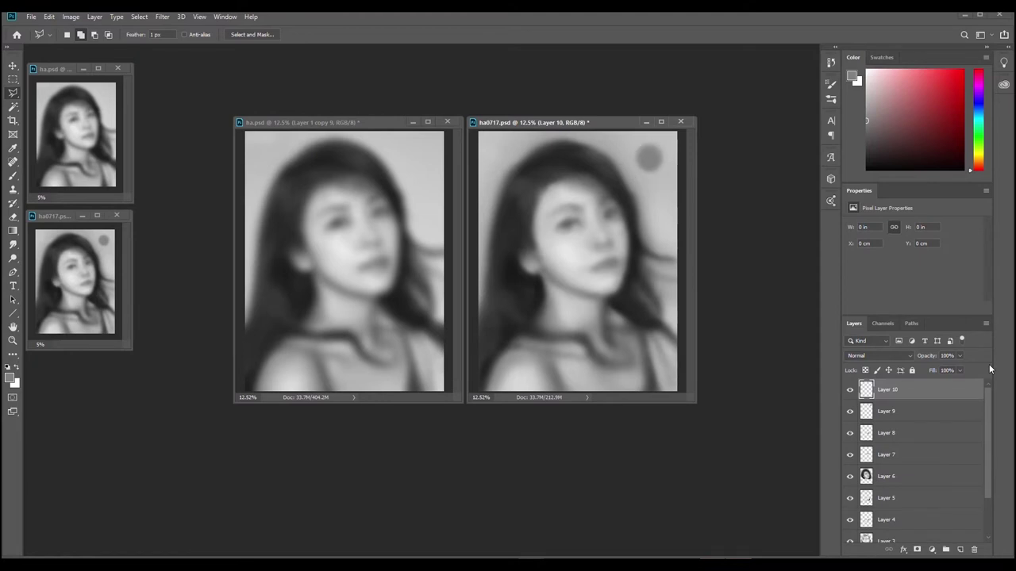
# Delete Layer 9 and Layer 10 from the painting.
pyautogui.keyDown('shift'); pyautogui.click(952, 409); pyautogui.keyUp('shift')
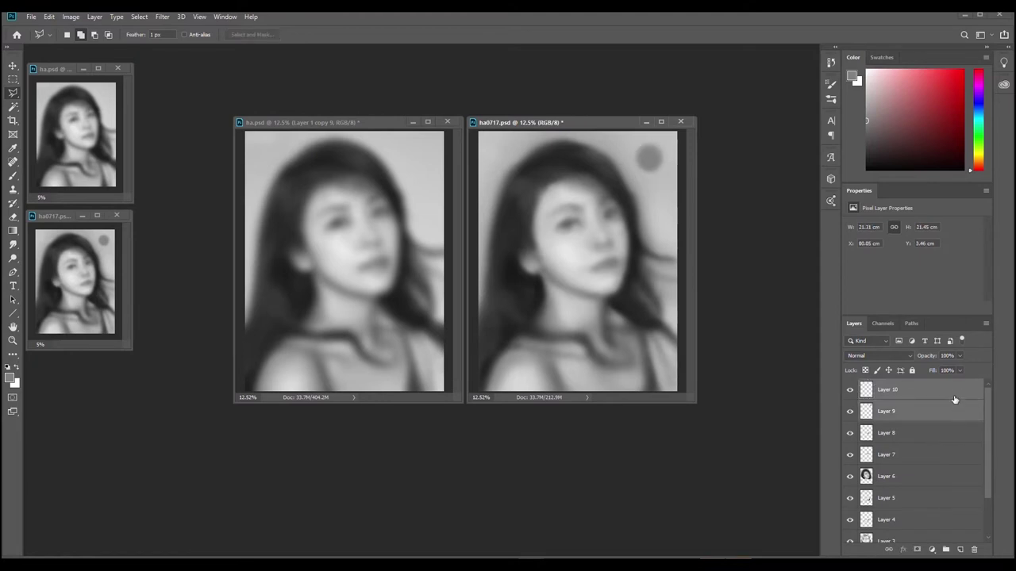
pyautogui.moveTo(953, 396); pyautogui.dragTo(975, 549)
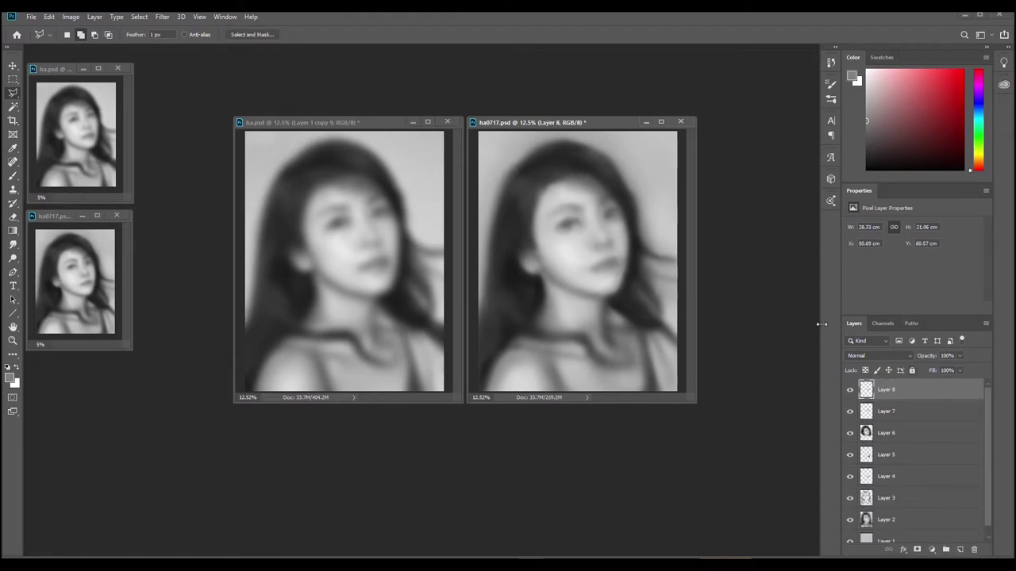
# Sample the dark hair tone and brush it along the hair's outer edge beside the far temple.
pyautogui.press('b')
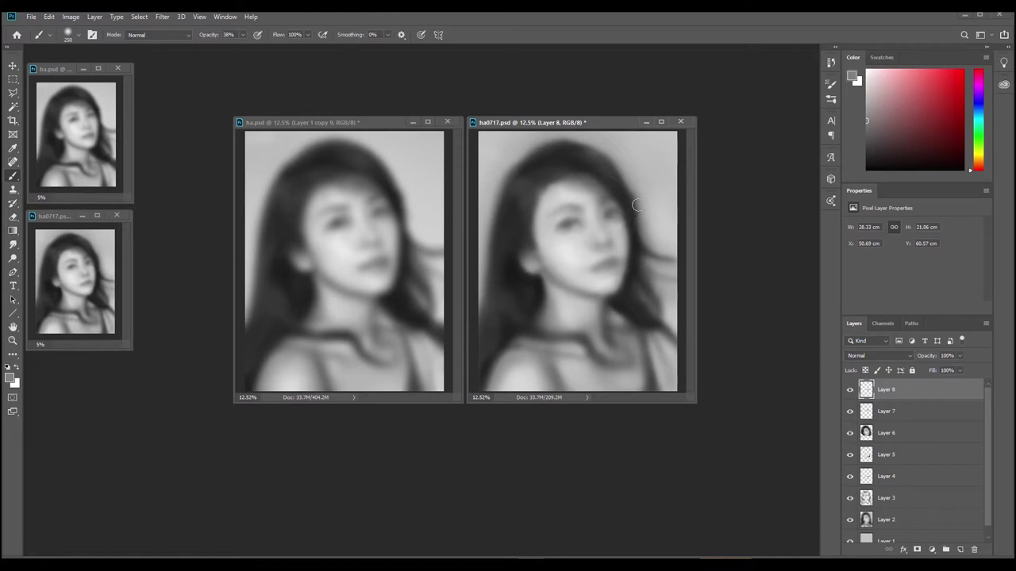
pyautogui.press('alt')
pyautogui.keyDown('alt'); pyautogui.click(534, 274); pyautogui.keyUp('alt')
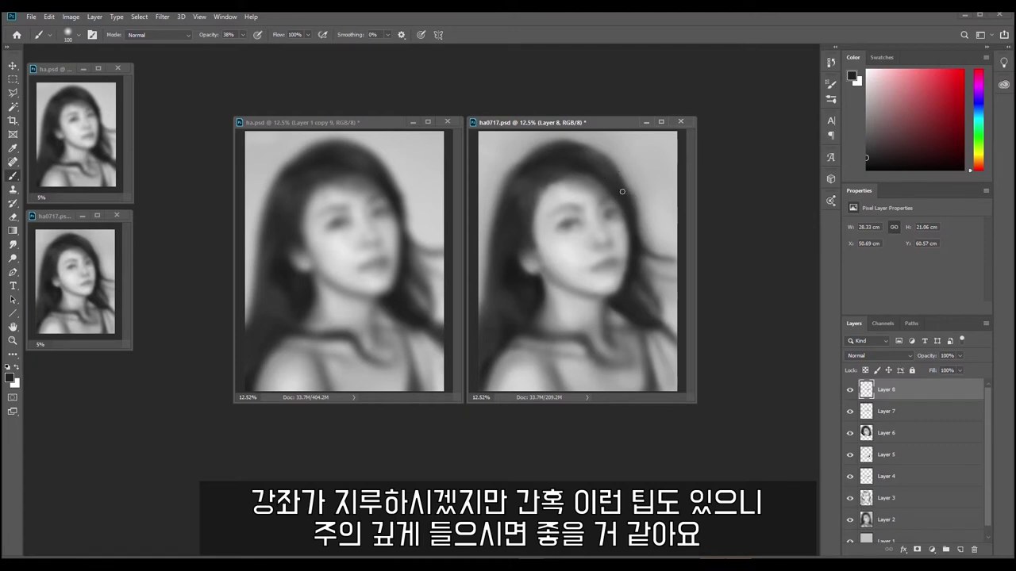
pyautogui.moveTo(623, 195); pyautogui.dragTo(625, 197)
# Sample the light background grey and brush it along the outer hair contour from the far temple up to the crown.
pyautogui.keyDown('alt'); pyautogui.click(629, 178); pyautogui.keyUp('alt')
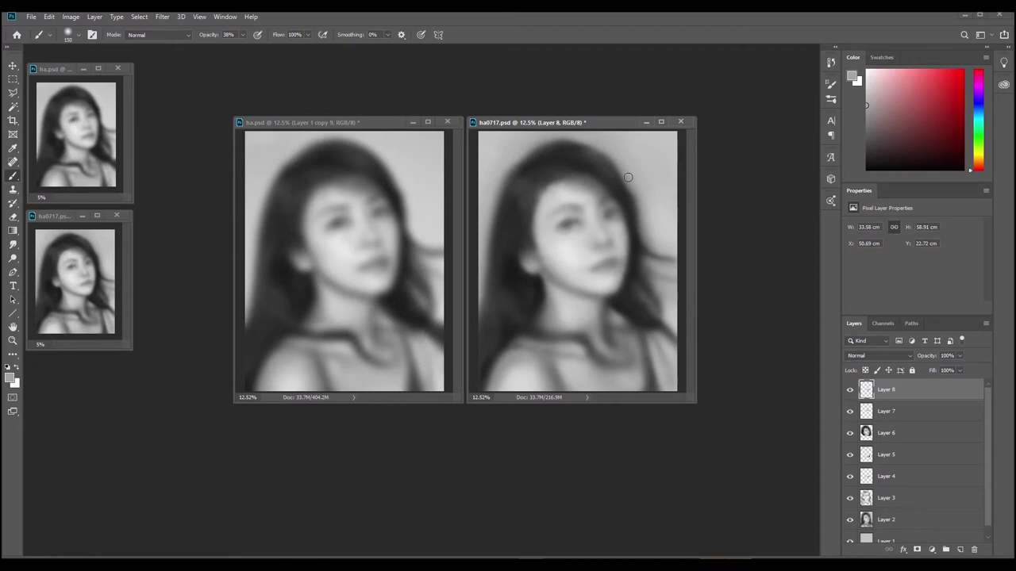
pyautogui.moveTo(619, 161)
pyautogui.mouseDown()
pyautogui.moveTo(642, 218)
pyautogui.moveTo(642, 193)
pyautogui.moveTo(650, 235)
pyautogui.moveTo(630, 184)
pyautogui.moveTo(649, 198)
pyautogui.moveTo(655, 239)
pyautogui.moveTo(640, 199)
pyautogui.mouseUp()
pyautogui.hotkey('ctrl', 'z')
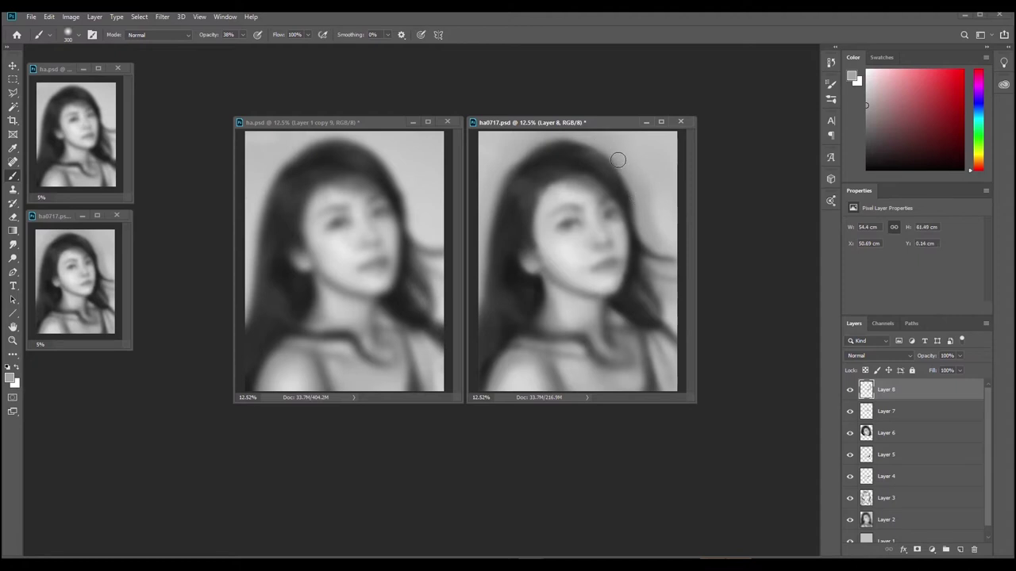
pyautogui.moveTo(610, 153)
pyautogui.mouseDown()
pyautogui.moveTo(621, 166)
pyautogui.moveTo(612, 154)
pyautogui.moveTo(618, 158)
pyautogui.moveTo(625, 139)
pyautogui.mouseUp()
# Sample the dark hair tone and rework the hair outline near the top of the head with a smaller brush.
pyautogui.keyDown('alt'); pyautogui.click(512, 269); pyautogui.keyUp('alt')
pyautogui.press('[')
pyautogui.press('[')
pyautogui.press('[')
pyautogui.press(']')
pyautogui.moveTo(524, 168); pyautogui.dragTo(542, 155)
pyautogui.hotkey('ctrl', 'z')
pyautogui.click(538, 160)
# Retouch the hair's outer edge on the near side of the head with a smaller brush, undoing and redoing strokes.
pyautogui.press('[')
pyautogui.moveTo(507, 190)
pyautogui.mouseDown()
pyautogui.moveTo(517, 185)
pyautogui.moveTo(499, 214)
pyautogui.mouseUp()
pyautogui.hotkey('ctrl', 'z')
pyautogui.hotkey('ctrl', 'z')
pyautogui.click(502, 195)
pyautogui.hotkey('ctrl', 'z')
pyautogui.click(502, 199)
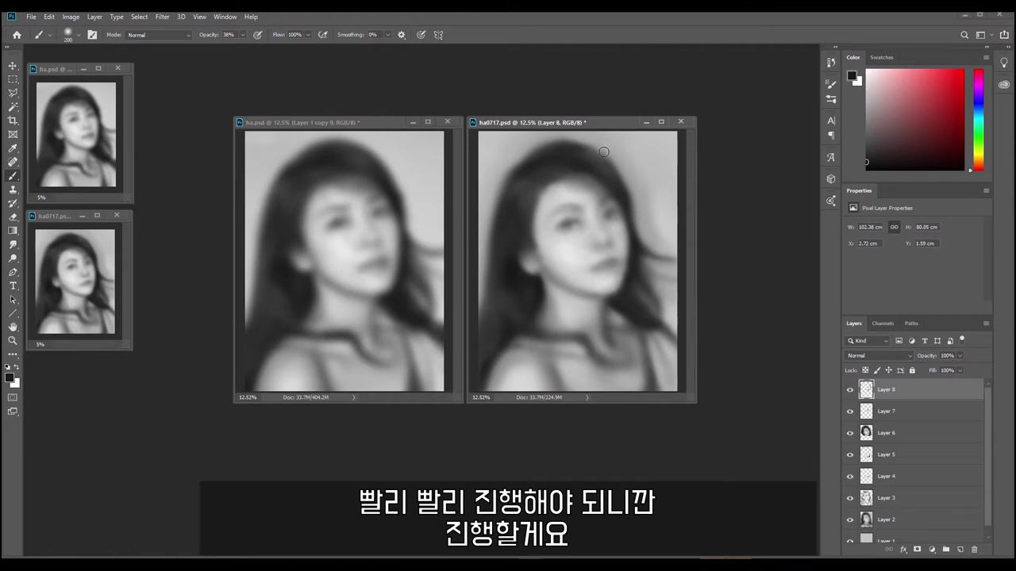
# Sample the medium-dark tone beside the near cheek and shade along the jawline under the face.
pyautogui.keyDown('alt'); pyautogui.click(530, 244); pyautogui.keyUp('alt')
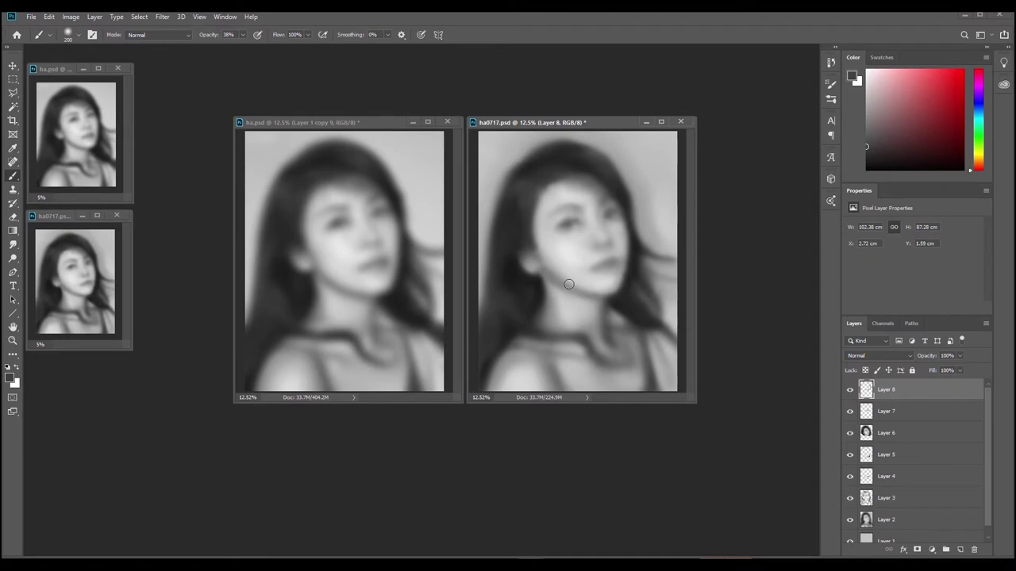
pyautogui.moveTo(554, 277); pyautogui.dragTo(584, 294)
# Hide Layer 1 copy 8 in the reference document to use a sharper reference, and return to the painting.
pyautogui.click(336, 123)
pyautogui.click(851, 455)
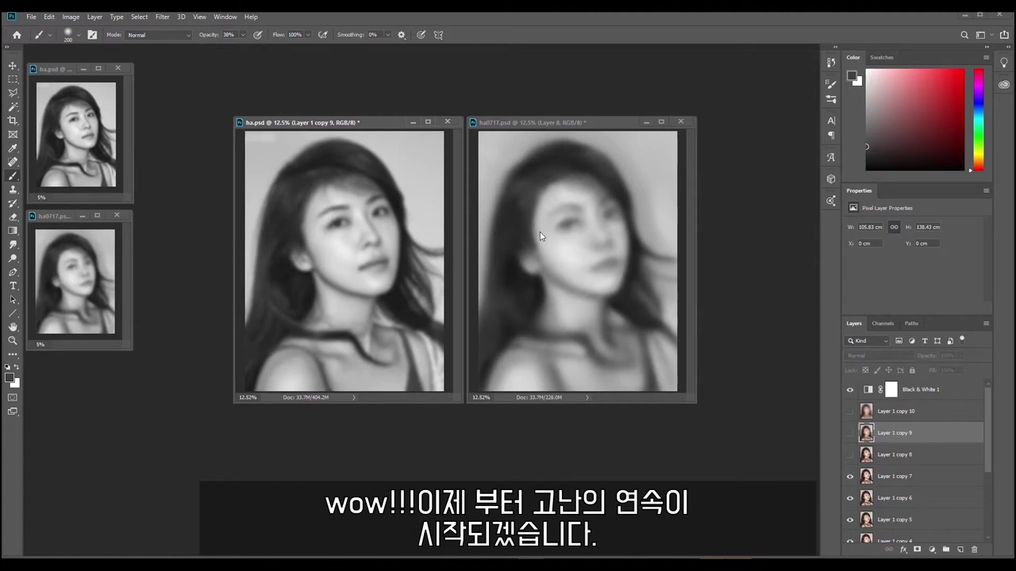
pyautogui.click(524, 131)
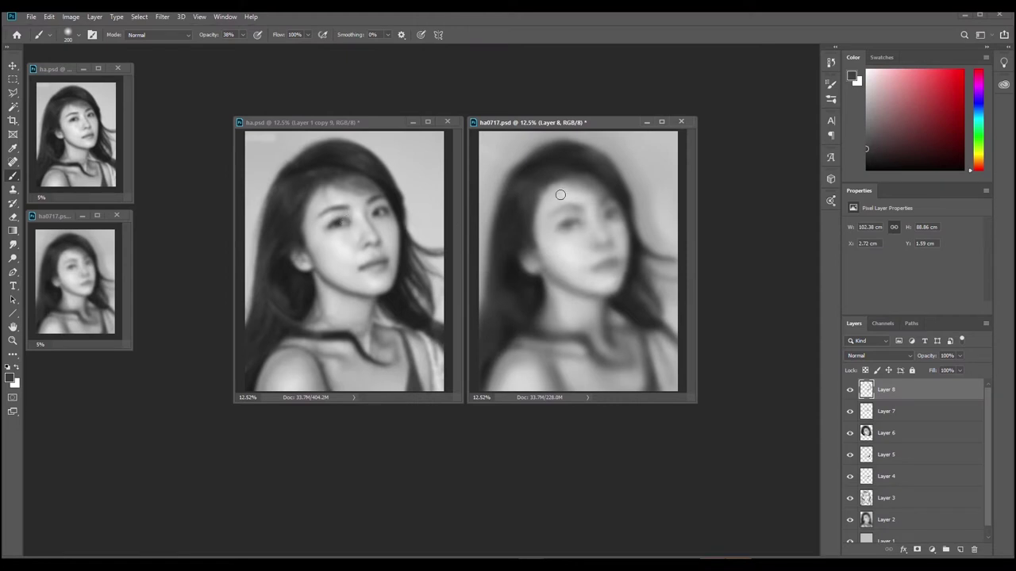
# Add a short stroke at the upper forehead hairline and reduce the brush size for detail work on the eyes.
pyautogui.moveTo(595, 191); pyautogui.dragTo(600, 185)
pyautogui.press('[')
pyautogui.press('[')
pyautogui.press('[')
pyautogui.press('[')
pyautogui.press('[')
pyautogui.press('[')
pyautogui.press('[')
pyautogui.press('[')
pyautogui.press('[')
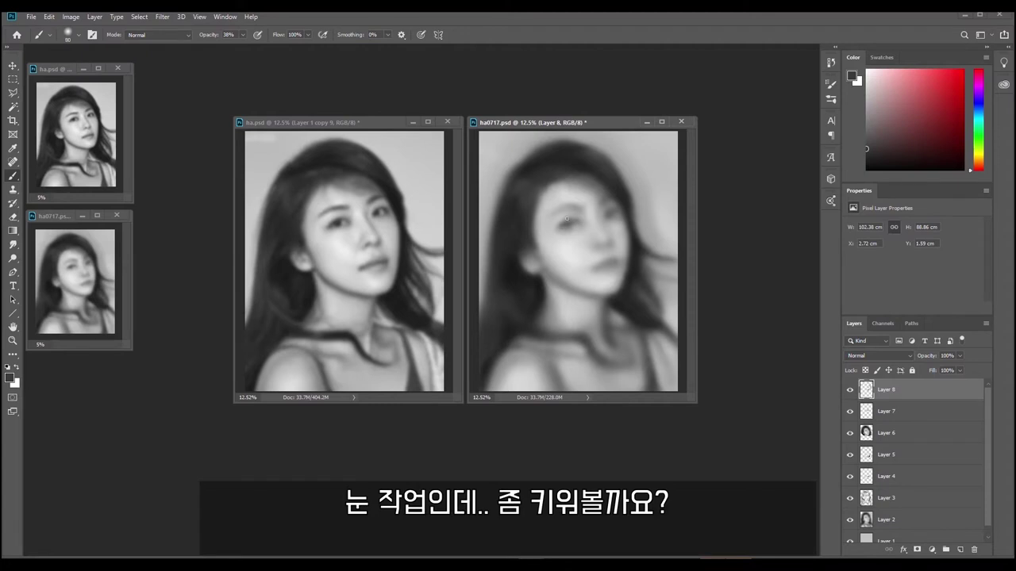
# Paint the dark upper lid and pupil of the nearer eye with a small brush, following the reference face at 20.17% zoom.
pyautogui.click(377, 124)
pyautogui.scroll(3, 361, 226)
pyautogui.scroll(2, 365, 229)
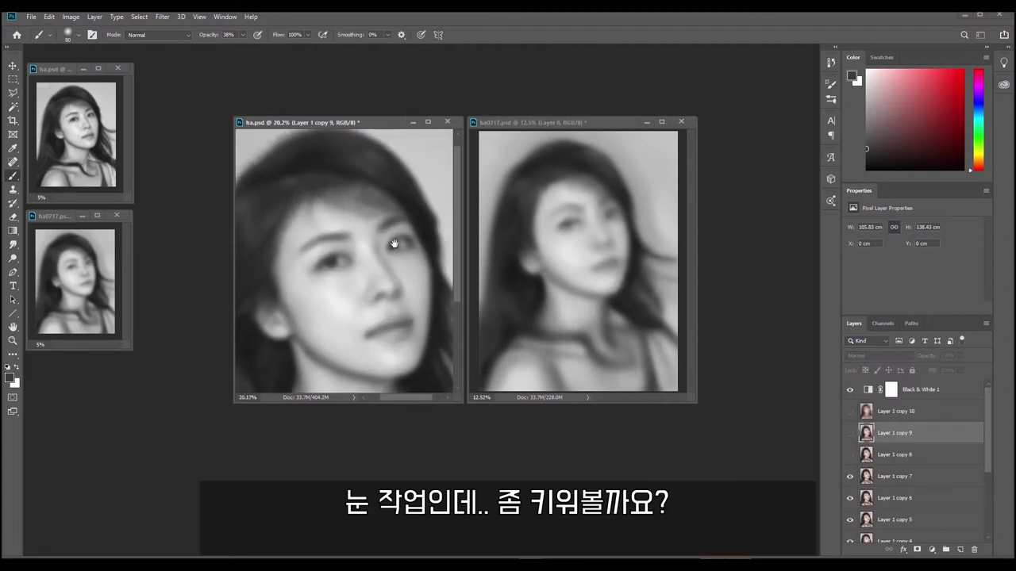
pyautogui.click(581, 122)
pyautogui.scroll(3, 593, 253)
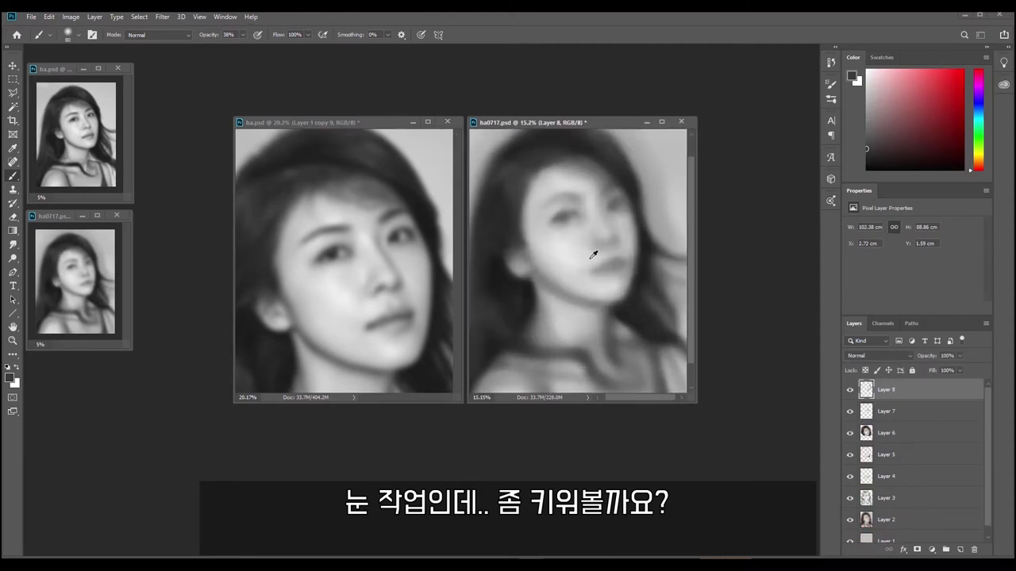
pyautogui.moveTo(596, 245); pyautogui.dragTo(611, 276)
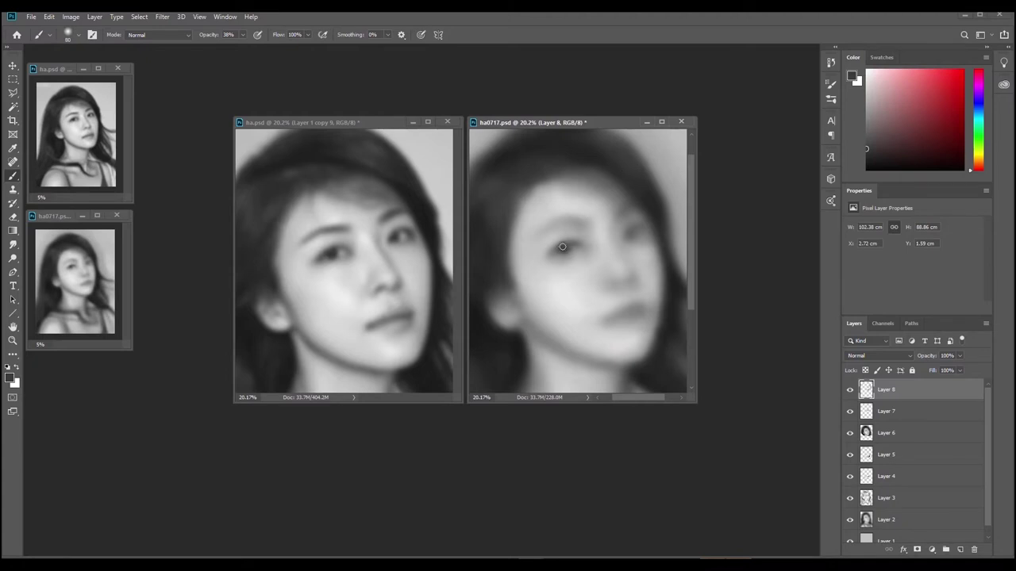
pyautogui.hotkey('ctrl', 'z')
pyautogui.moveTo(573, 242); pyautogui.dragTo(553, 254)
pyautogui.hotkey('ctrl', 'z')
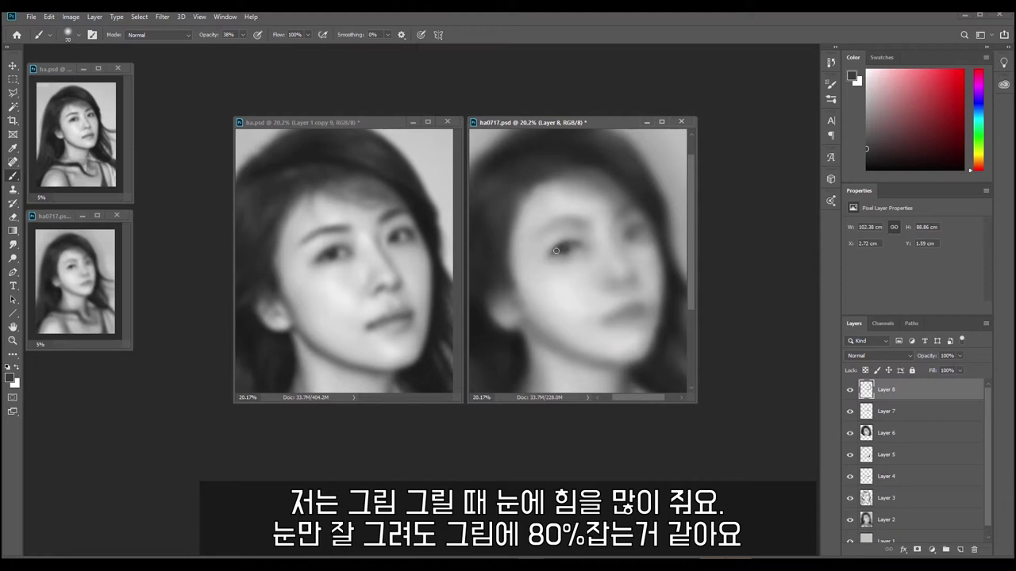
pyautogui.press(']')
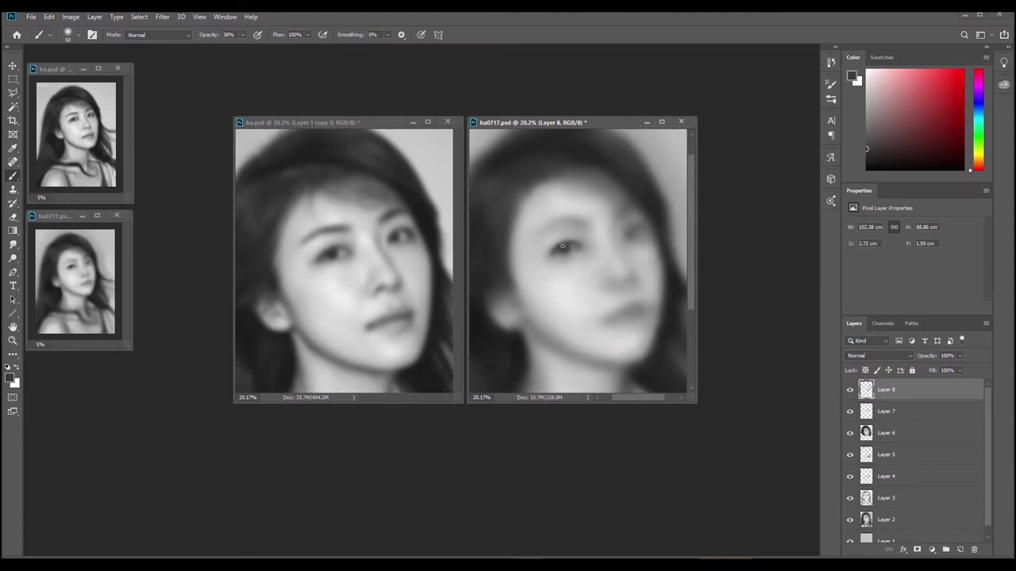
# Sample tones at the corners of the nearer eye and refine its shading and the eyebrow above it.
pyautogui.press('alt')
pyautogui.keyDown('alt'); pyautogui.click(580, 242); pyautogui.keyUp('alt')
pyautogui.keyDown('alt'); pyautogui.click(553, 253); pyautogui.keyUp('alt')
pyautogui.press(']')
# Lasso around the nearer eye below its eyebrow, feather the selection and copy the area onto a new layer.
pyautogui.press('ctrl')
pyautogui.press('l')
pyautogui.click(542, 266)
pyautogui.click(539, 246)
pyautogui.click(571, 230)
pyautogui.click(588, 236)
pyautogui.click(591, 251)
pyautogui.click(581, 267)
pyautogui.click(558, 271)
pyautogui.click(545, 271)
pyautogui.hotkey('shift', 'F6')
pyautogui.press('Return')
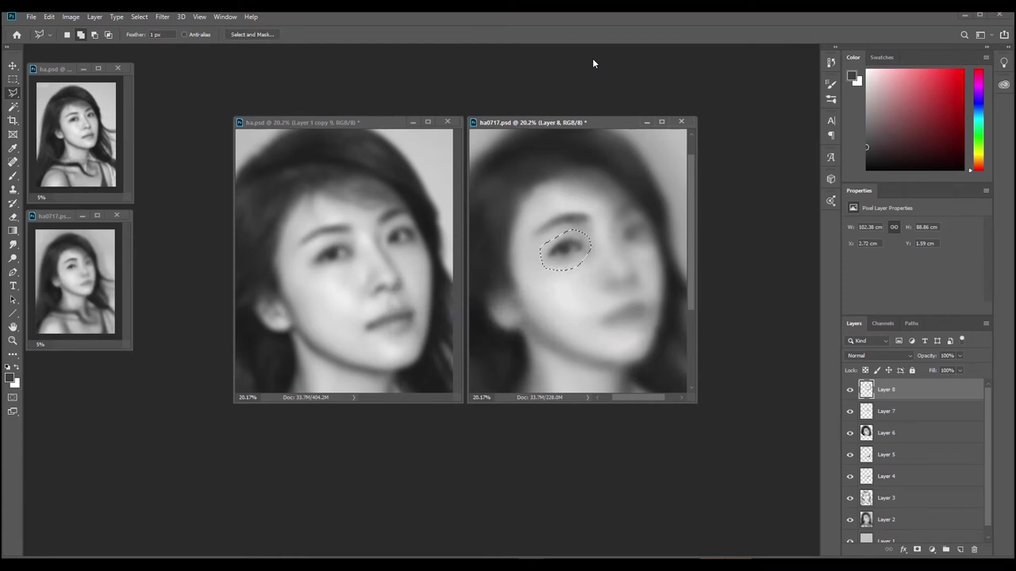
pyautogui.hotkey('ctrl', 'j')
# Scale the copied eye proportionally to 104.50% and nudge it slightly sideways into place with Free Transform.
pyautogui.hotkey('ctrl', 't')
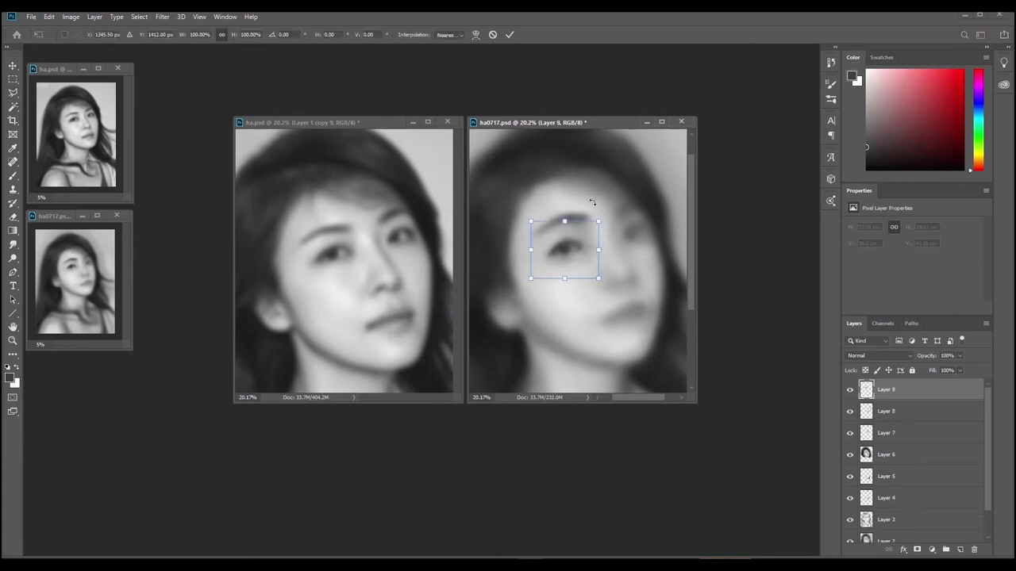
pyautogui.moveTo(596, 223); pyautogui.dragTo(601, 218)
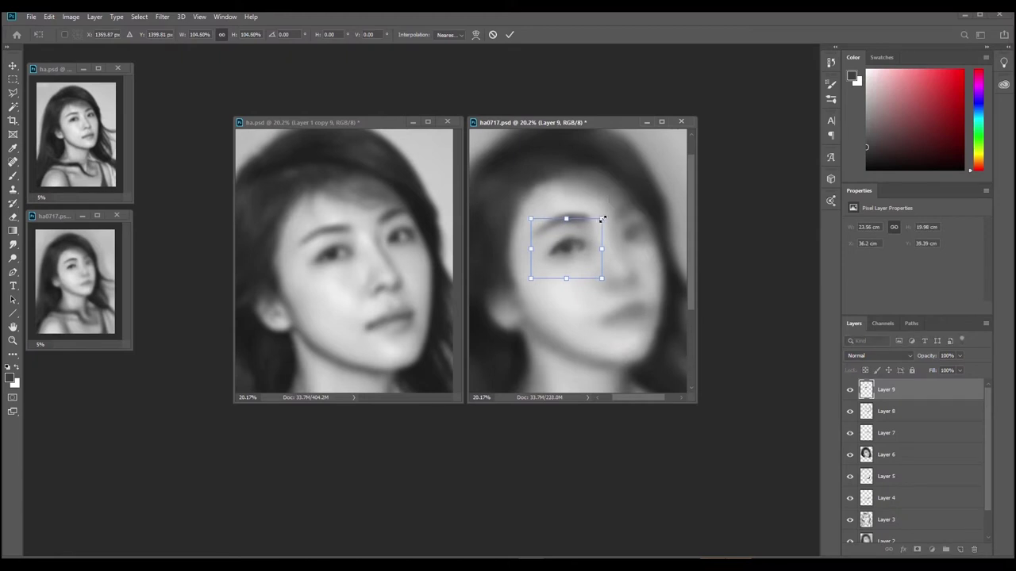
pyautogui.press('Left')
pyautogui.press('Left')
pyautogui.press('Left')
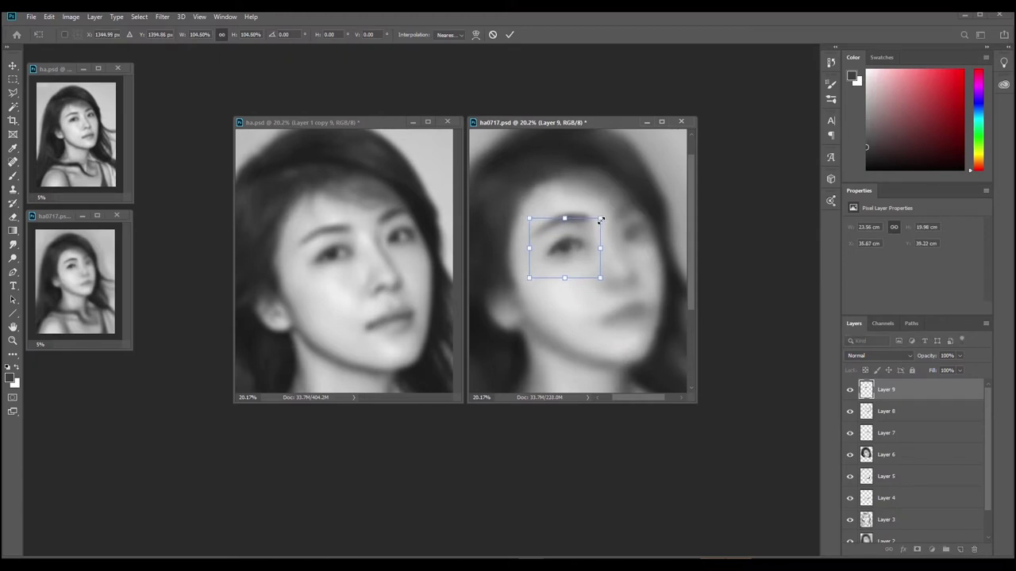
pyautogui.press('Down')
pyautogui.click(526, 217)
pyautogui.rightClick(526, 216)
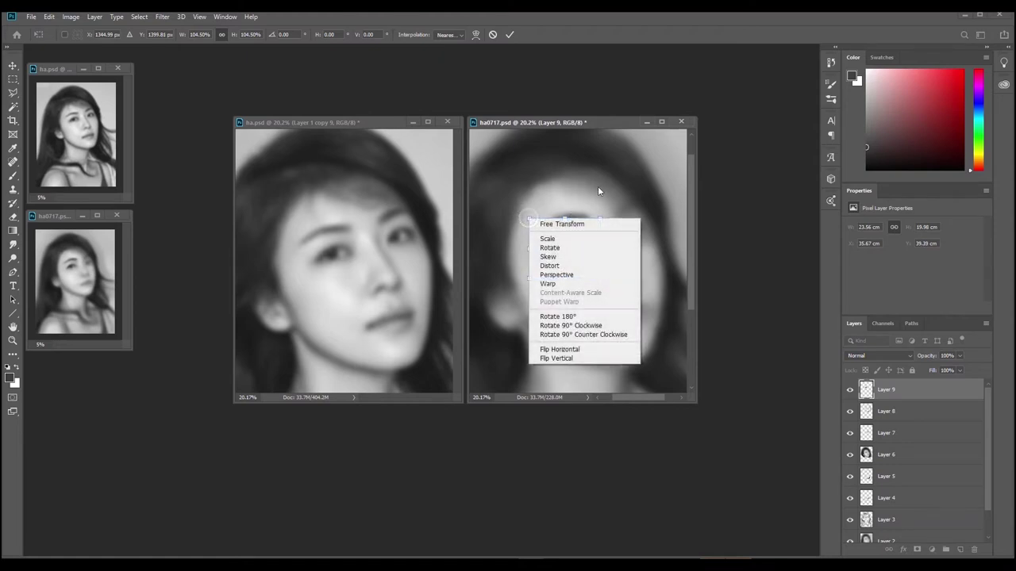
pyautogui.press('Escape')
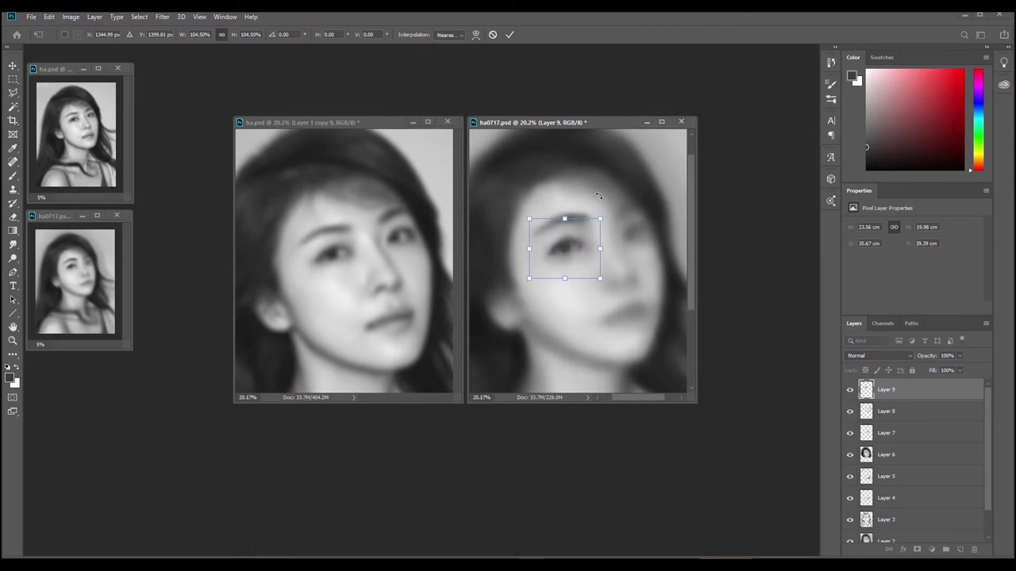
pyautogui.press('Return')
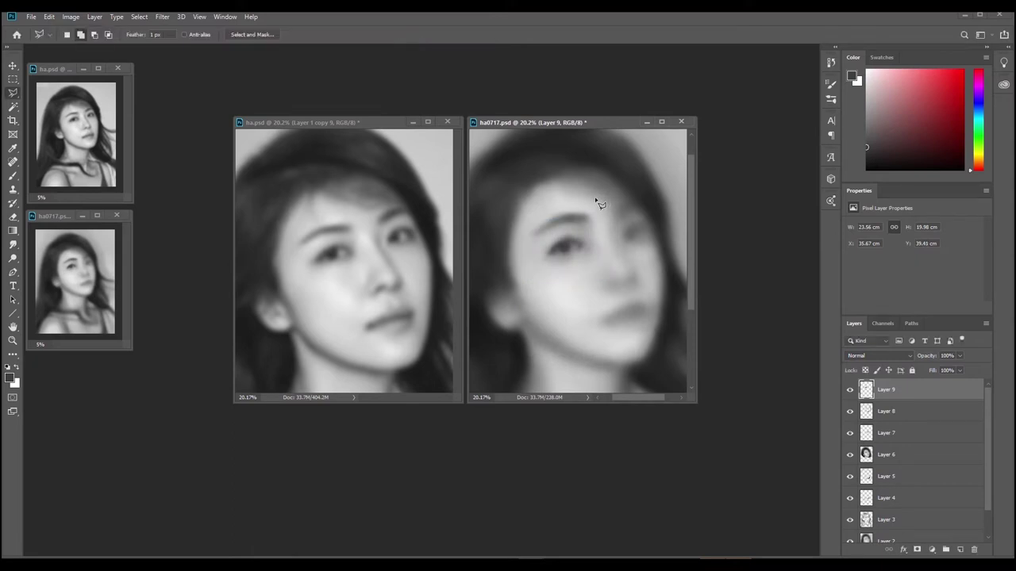
# Try to enlarge the copied eye to about 103%, squash its height to 90.46% and skew it slightly.
pyautogui.hotkey('ctrl', 't')
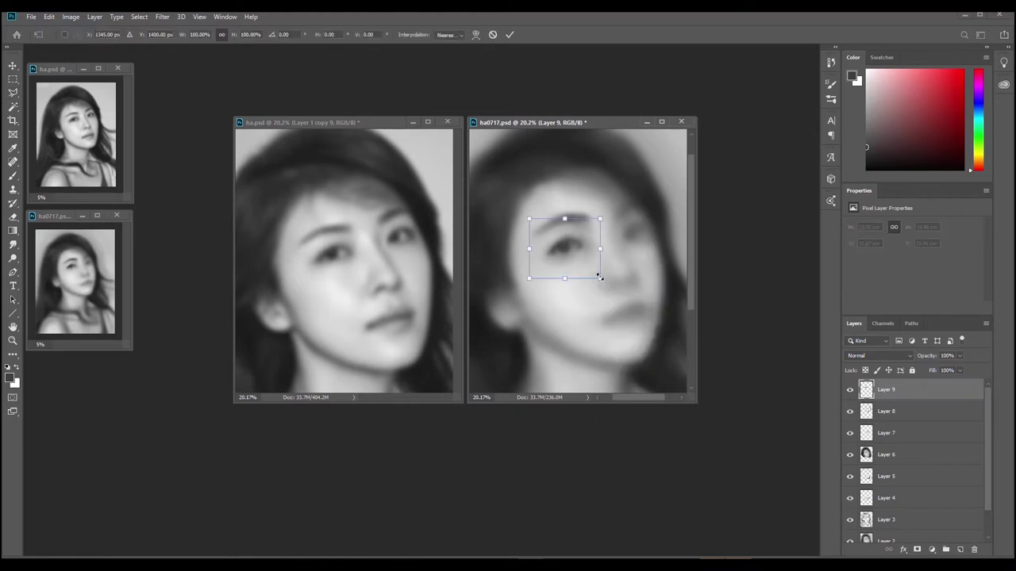
pyautogui.moveTo(599, 278); pyautogui.dragTo(602, 281)
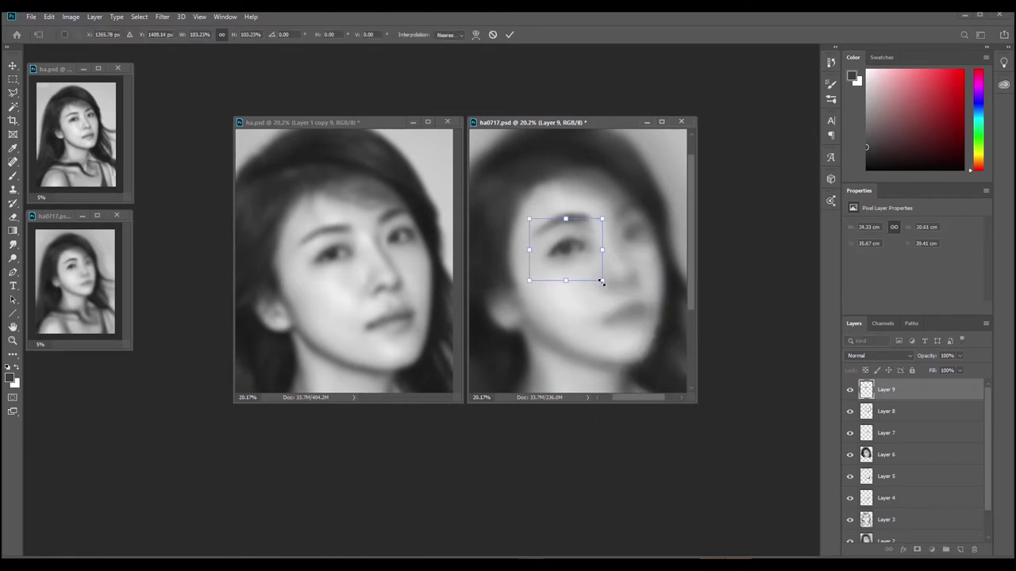
pyautogui.press('Up')
pyautogui.press('Up')
pyautogui.press('Up')
pyautogui.press('Up')
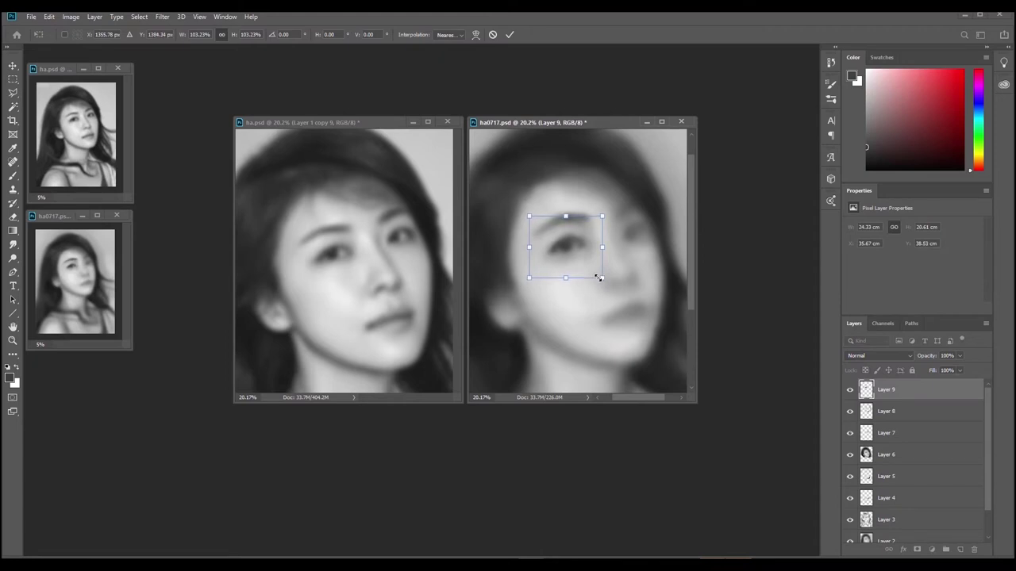
pyautogui.press('Up')
pyautogui.moveTo(565, 216); pyautogui.dragTo(566, 217)
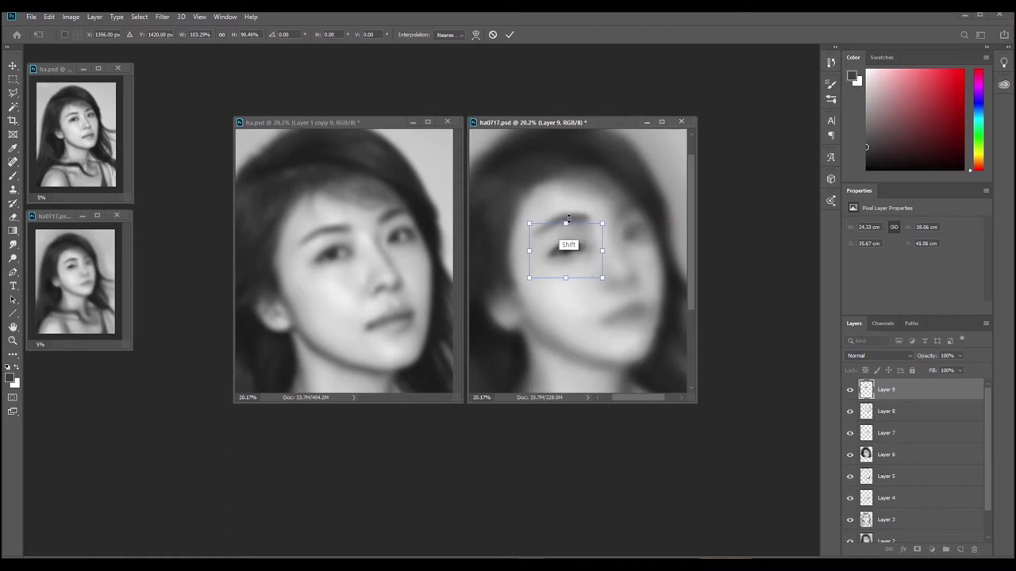
pyautogui.moveTo(567, 217); pyautogui.dragTo(566, 214)
pyautogui.press('ctrl')
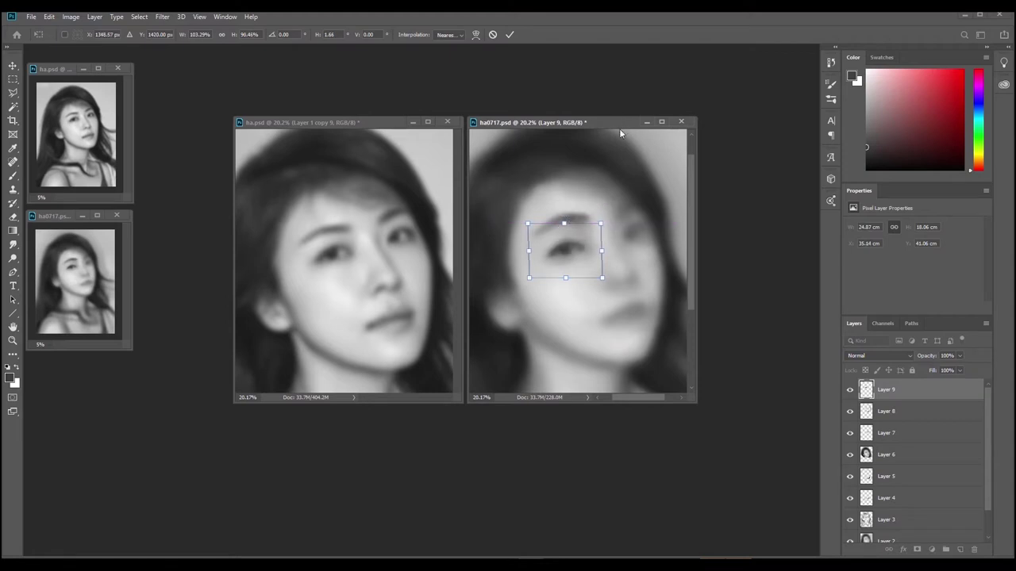
pyautogui.press('Return')
pyautogui.press('l')
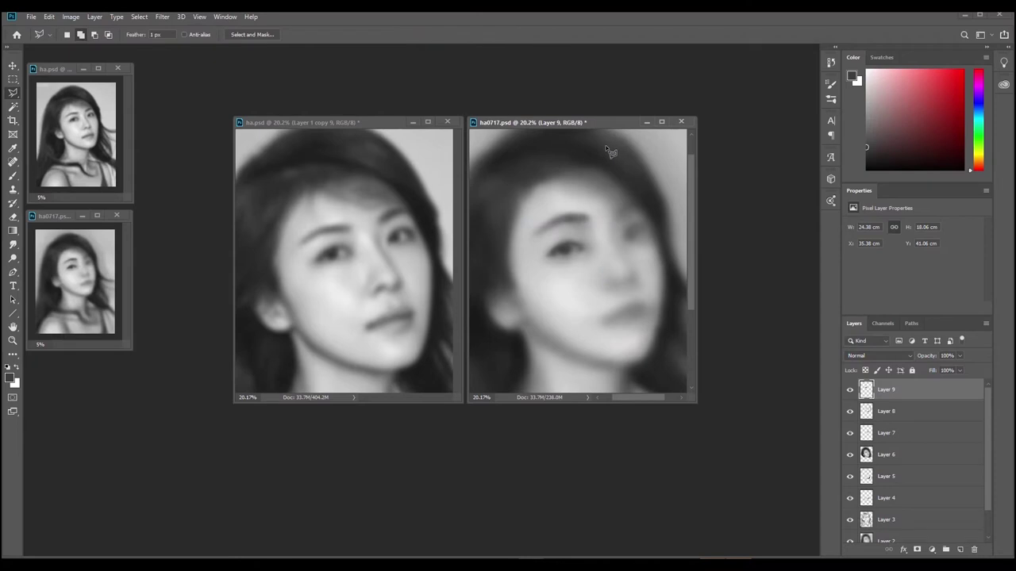
pyautogui.press('ctrl')
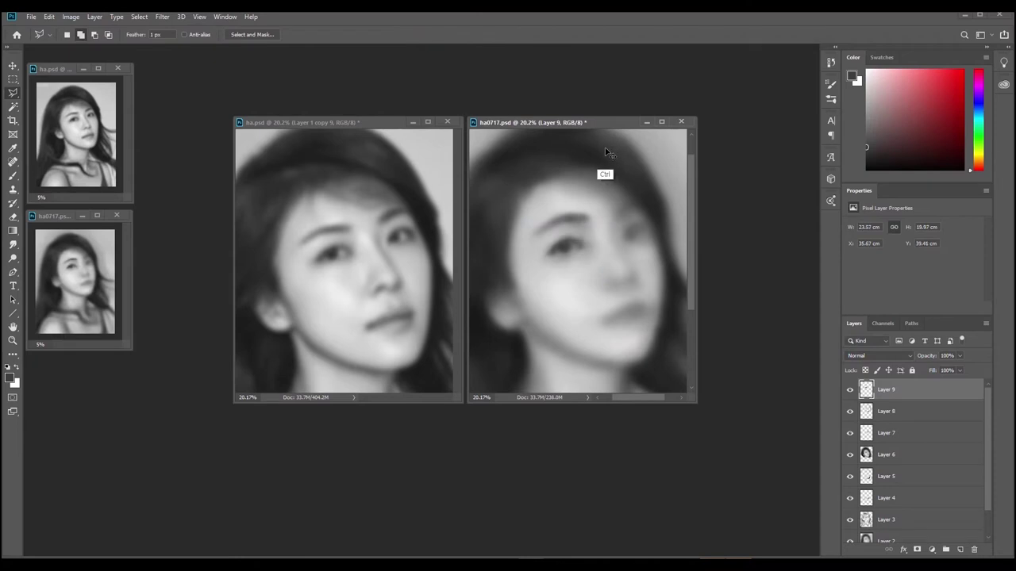
# Reduce only the copied eye's height to 99.47% with Free Transform.
pyautogui.hotkey('ctrl', 't')
pyautogui.press('shift')
pyautogui.moveTo(565, 218); pyautogui.dragTo(564, 215)
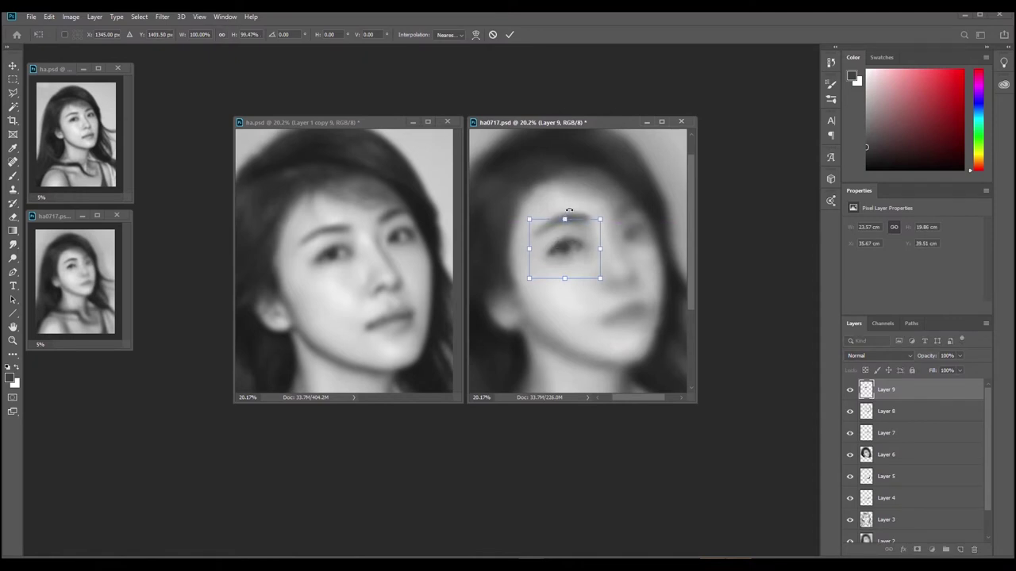
pyautogui.press('Return')
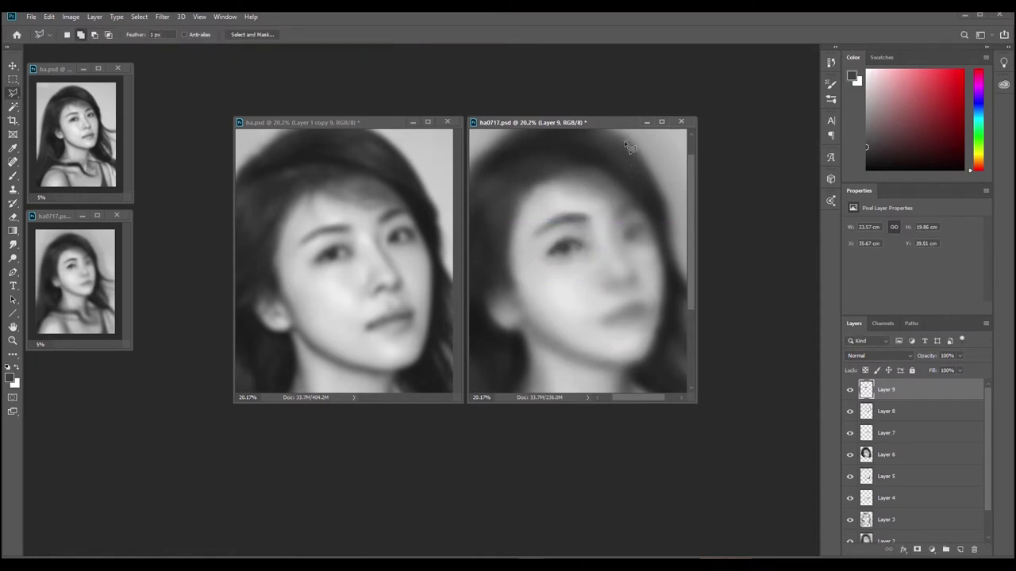
# Widen only the copied nearer eye to 103.14% with Free Transform.
pyautogui.hotkey('ctrl', 't')
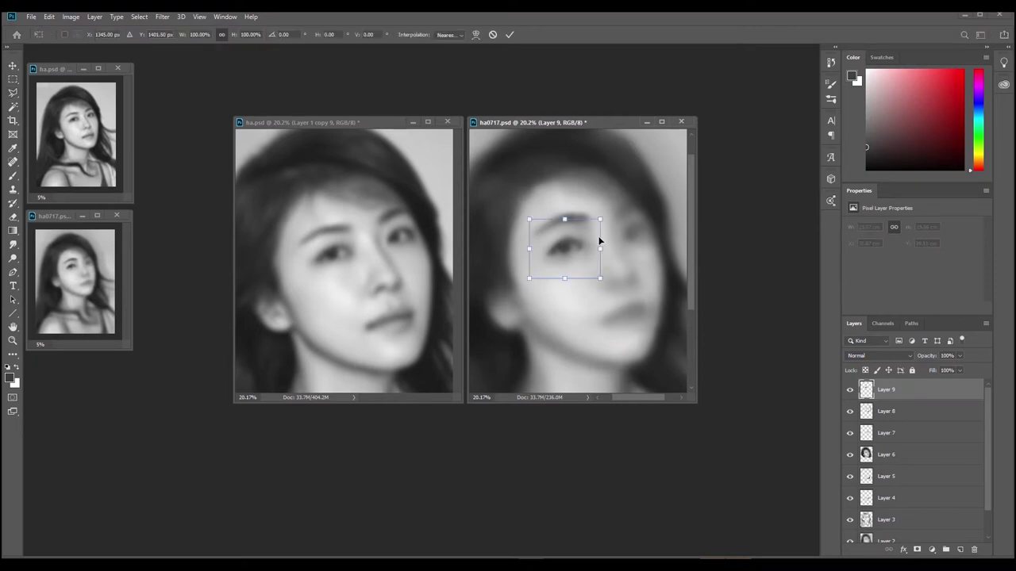
pyautogui.rightClick(600, 248)
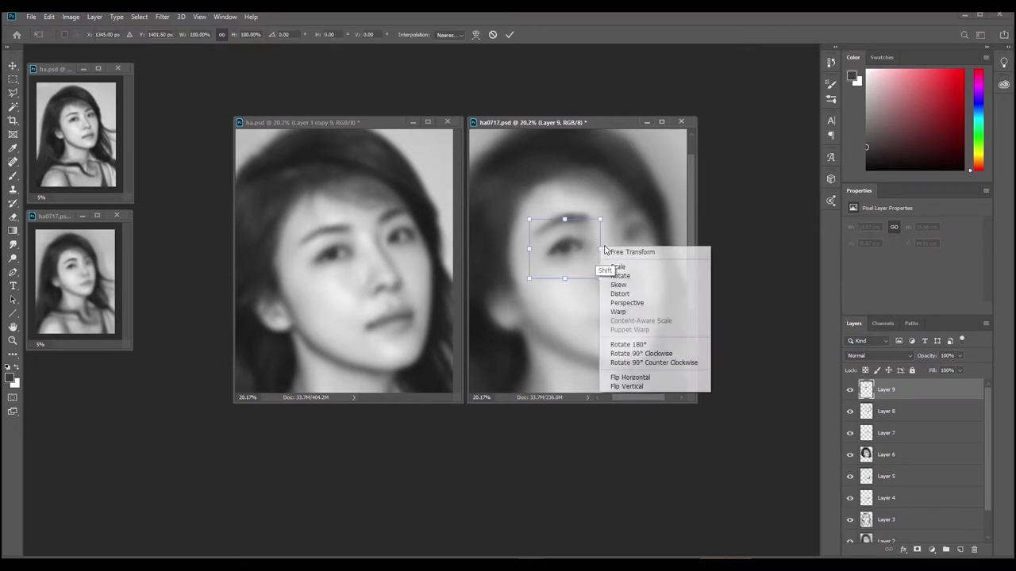
pyautogui.click(600, 249)
pyautogui.moveTo(600, 249); pyautogui.dragTo(602, 246)
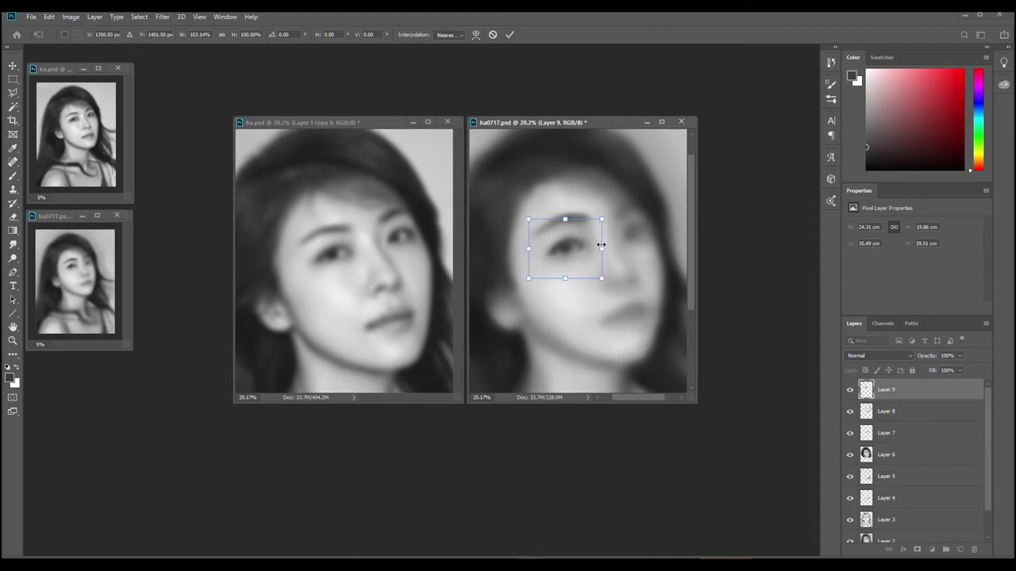
pyautogui.press('Return')
pyautogui.press('l')
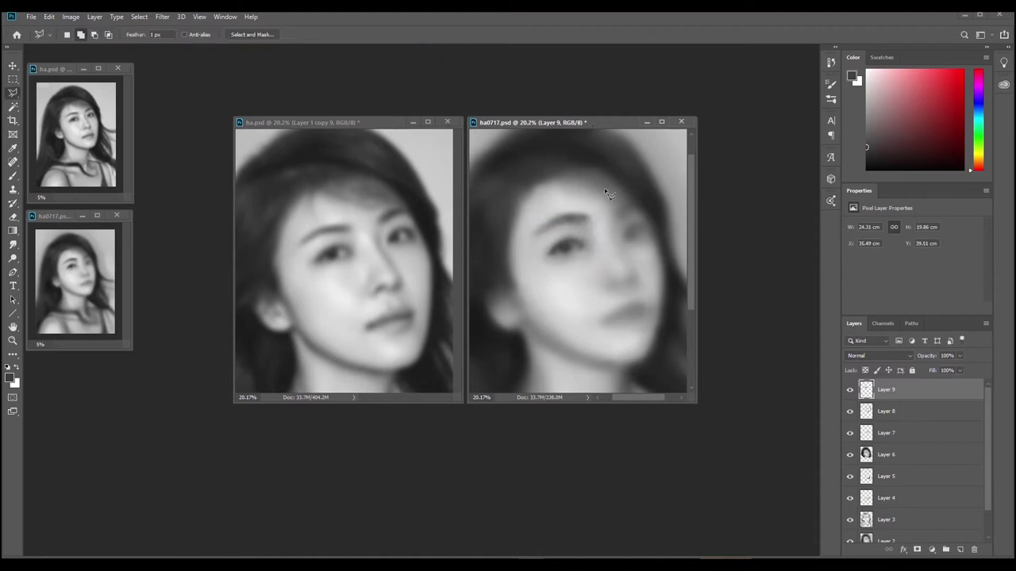
# Paint the farther eyebrow darker and more defined with a smaller soft brush, undoing unsatisfactory strokes and sampling a dark grey from the hair.
pyautogui.press('b')
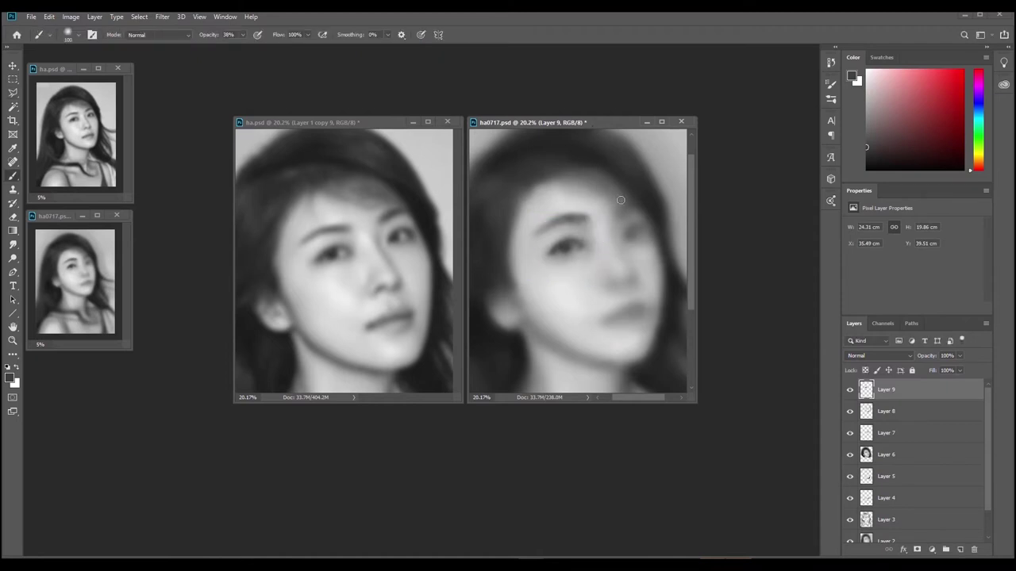
pyautogui.moveTo(615, 214)
pyautogui.mouseDown()
pyautogui.moveTo(625, 207)
pyautogui.moveTo(617, 211)
pyautogui.mouseUp()
pyautogui.hotkey('ctrl', 'z')
pyautogui.hotkey('ctrl', 'z')
pyautogui.hotkey('ctrl', 'z')
pyautogui.press('[')
pyautogui.moveTo(616, 208); pyautogui.dragTo(632, 205)
pyautogui.press('alt')
pyautogui.keyDown('alt'); pyautogui.click(635, 190); pyautogui.keyUp('alt')
pyautogui.moveTo(618, 212)
pyautogui.mouseDown()
pyautogui.moveTo(624, 204)
pyautogui.moveTo(616, 209)
pyautogui.mouseUp()
pyautogui.press('ctrl')
# Darken the farther eye along its upper lid, iris and outer corner.
pyautogui.press('ctrl')
pyautogui.moveTo(626, 229); pyautogui.dragTo(618, 224)
pyautogui.moveTo(636, 228); pyautogui.dragTo(642, 230)
pyautogui.moveTo(644, 234); pyautogui.dragTo(643, 233)
# Lasso around the farther eye below its eyebrow, feather the selection and copy the area onto a new layer.
pyautogui.press('l')
pyautogui.moveTo(634, 246)
pyautogui.mouseDown()
pyautogui.moveTo(611, 249)
pyautogui.moveTo(639, 215)
pyautogui.moveTo(657, 228)
pyautogui.moveTo(633, 252)
pyautogui.mouseUp()
pyautogui.hotkey('shift', 'F6')
pyautogui.press('Return')
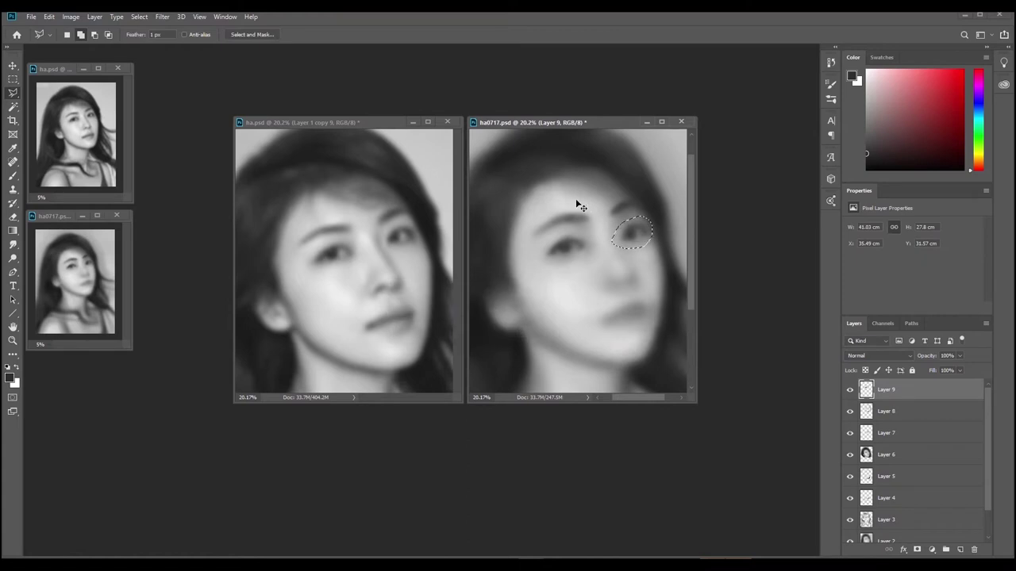
pyautogui.hotkey('ctrl', 'j')
# Nudge the copied farther eye slightly upward with Free Transform.
pyautogui.hotkey('ctrl', 't')
pyautogui.press('Up')
pyautogui.press('Up')
pyautogui.press('Up')
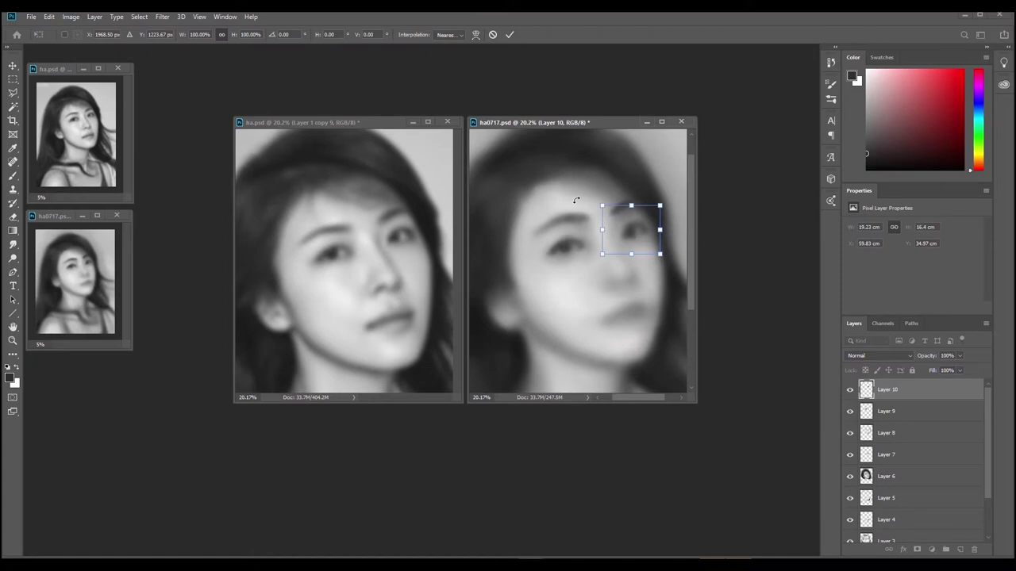
pyautogui.press('Up')
pyautogui.press('Up')
pyautogui.press('Down')
pyautogui.press('Return')
pyautogui.press('l')
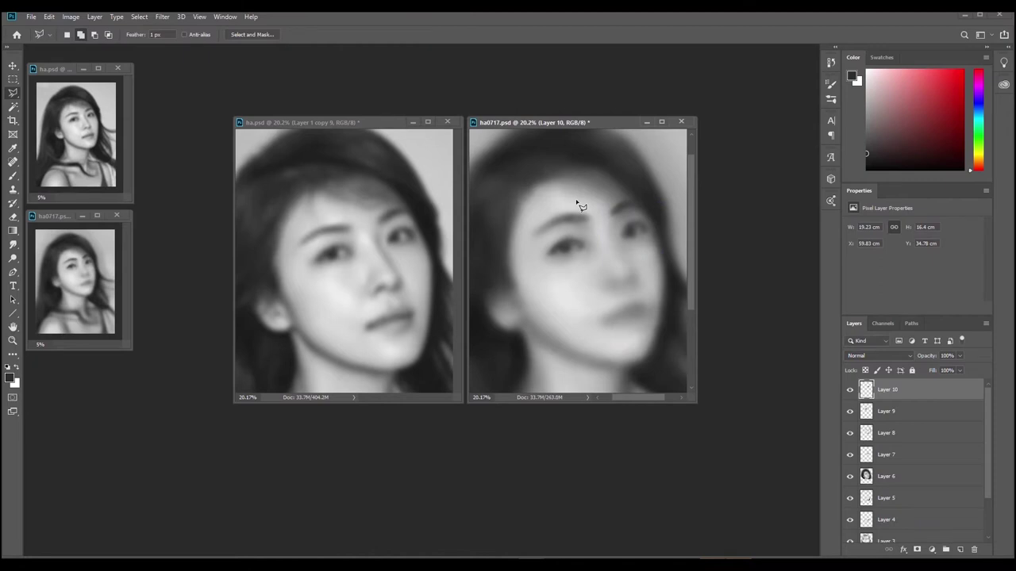
# Lighten the skin between the farther eyebrow and eye with a larger soft brush in light grey.
pyautogui.press('b')
pyautogui.press('x')
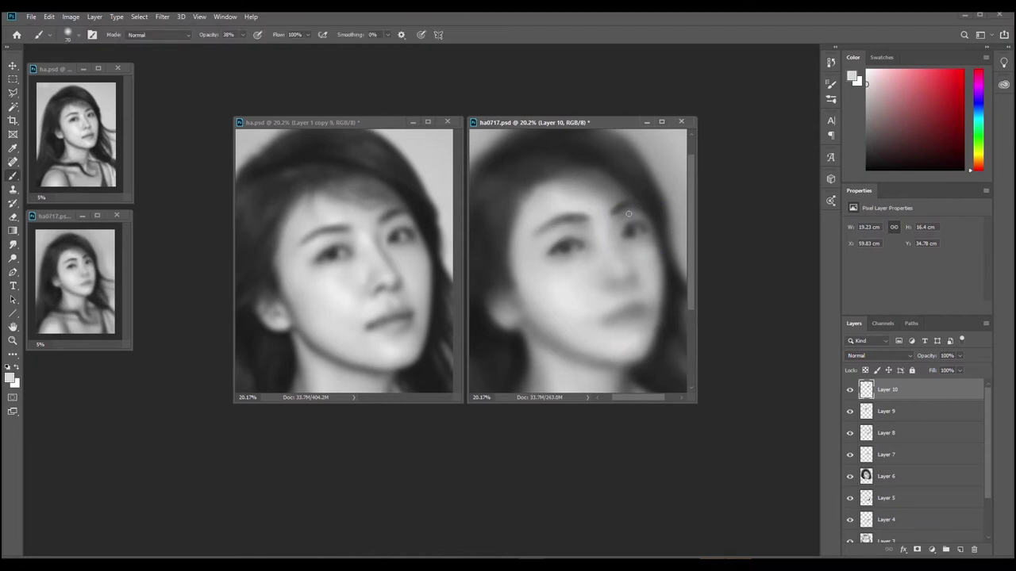
pyautogui.press(']')
pyautogui.press(']')
pyautogui.press(']')
pyautogui.press(']')
pyautogui.click(638, 214)
pyautogui.press('[')
pyautogui.press('[')
pyautogui.press(']')
pyautogui.press('ctrl')
pyautogui.keyDown('alt'); pyautogui.click(624, 219); pyautogui.keyUp('alt')
# Refine the farther eye's lid, iris and inner corner using a lighter grey and tones sampled around the eye.
pyautogui.click(867, 103)
pyautogui.keyDown('alt'); pyautogui.click(627, 230); pyautogui.keyUp('alt')
pyautogui.keyDown('alt'); pyautogui.click(627, 237); pyautogui.keyUp('alt')
pyautogui.keyDown('alt'); pyautogui.click(630, 221); pyautogui.keyUp('alt')
pyautogui.press('alt')
pyautogui.keyDown('alt'); pyautogui.click(631, 229); pyautogui.keyUp('alt')
pyautogui.keyDown('alt'); pyautogui.click(633, 228); pyautogui.keyUp('alt')
pyautogui.keyDown('alt'); pyautogui.click(634, 231); pyautogui.keyUp('alt')
pyautogui.keyDown('alt'); pyautogui.click(635, 229); pyautogui.keyUp('alt')
pyautogui.press('alt')
pyautogui.keyDown('alt'); pyautogui.click(629, 231); pyautogui.keyUp('alt')
pyautogui.keyDown('alt'); pyautogui.click(612, 238); pyautogui.keyUp('alt')
# Touch up the nearer eye's iris and lower lid near the outer corner, undoing the first stroke.
pyautogui.click(572, 245)
pyautogui.hotkey('ctrl', 'z')
pyautogui.click(556, 252)
pyautogui.click(560, 252)
# Shade the side of the nose bridge, the nose tip and the nostrils with sampled dark greys, undoing unsatisfactory strokes.
pyautogui.keyDown('alt'); pyautogui.click(625, 230); pyautogui.keyUp('alt')
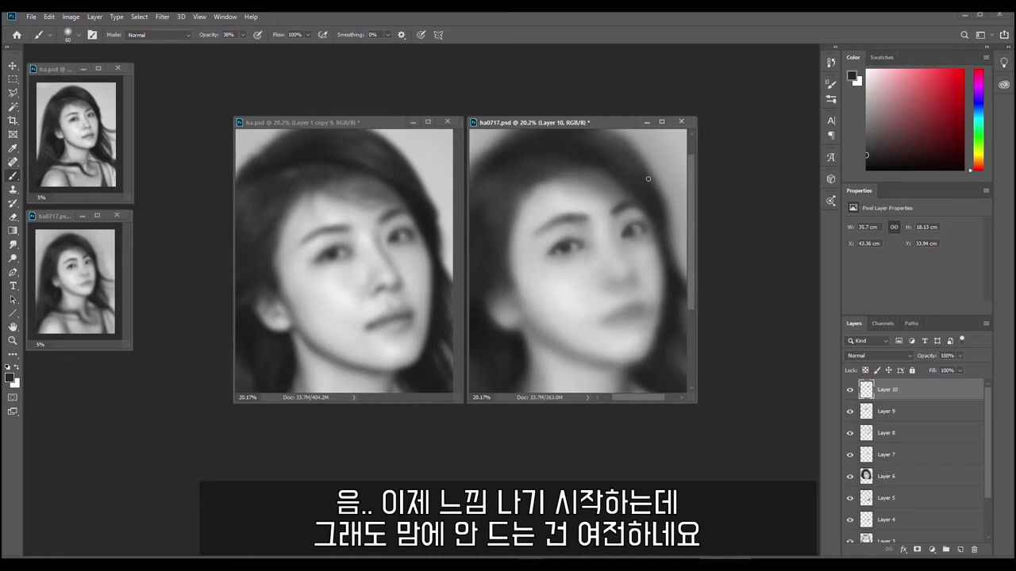
pyautogui.keyDown('alt'); pyautogui.click(614, 228); pyautogui.keyUp('alt')
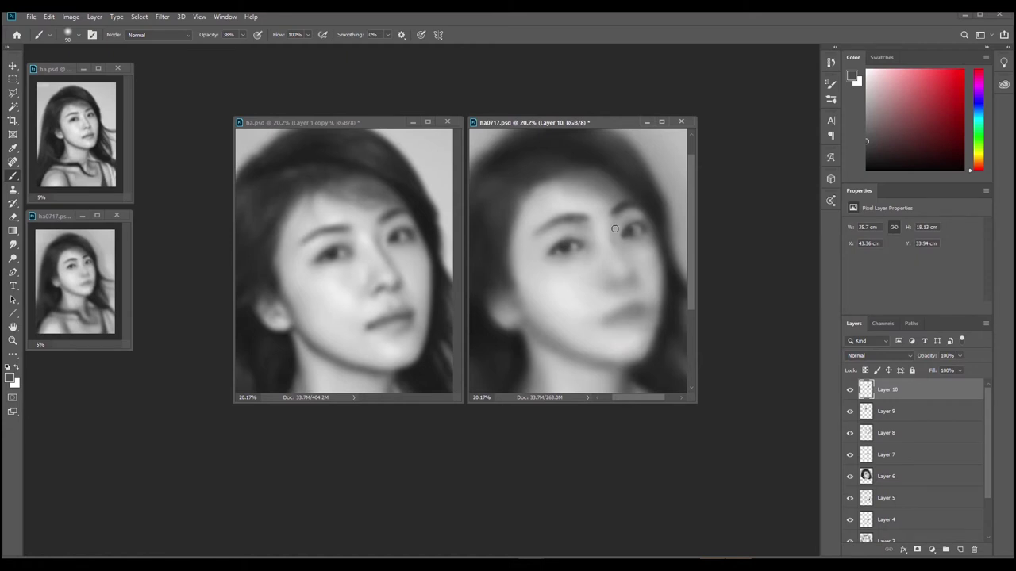
pyautogui.moveTo(612, 237); pyautogui.dragTo(621, 252)
pyautogui.hotkey('ctrl', 'z')
pyautogui.moveTo(618, 251)
pyautogui.mouseDown()
pyautogui.moveTo(631, 270)
pyautogui.moveTo(632, 262)
pyautogui.mouseUp()
pyautogui.moveTo(632, 275)
pyautogui.mouseDown()
pyautogui.moveTo(625, 292)
pyautogui.moveTo(626, 281)
pyautogui.mouseUp()
pyautogui.moveTo(622, 278); pyautogui.dragTo(614, 284)
pyautogui.hotkey('ctrl', 'z')
pyautogui.hotkey('ctrl', 'z')
pyautogui.press('[')
pyautogui.press('[')
# Lighten the cheek beside the nose with sampled and lighter greys, adjusting the brush size.
pyautogui.keyDown('alt'); pyautogui.click(605, 266); pyautogui.keyUp('alt')
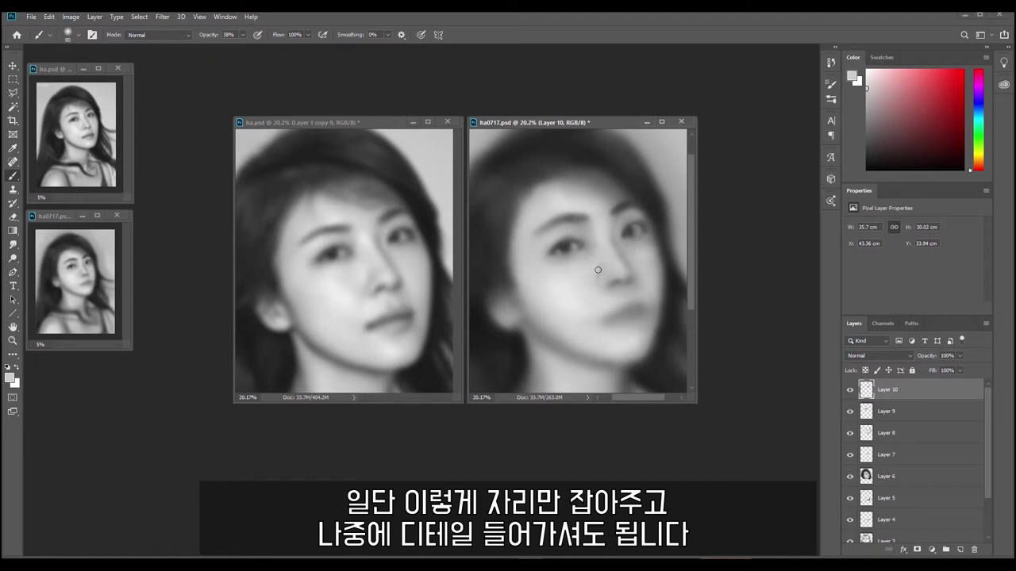
pyautogui.press(']')
pyautogui.press(']')
pyautogui.press(']')
pyautogui.press('[')
pyautogui.keyDown('alt'); pyautogui.click(596, 243); pyautogui.keyUp('alt')
pyautogui.click(865, 78)
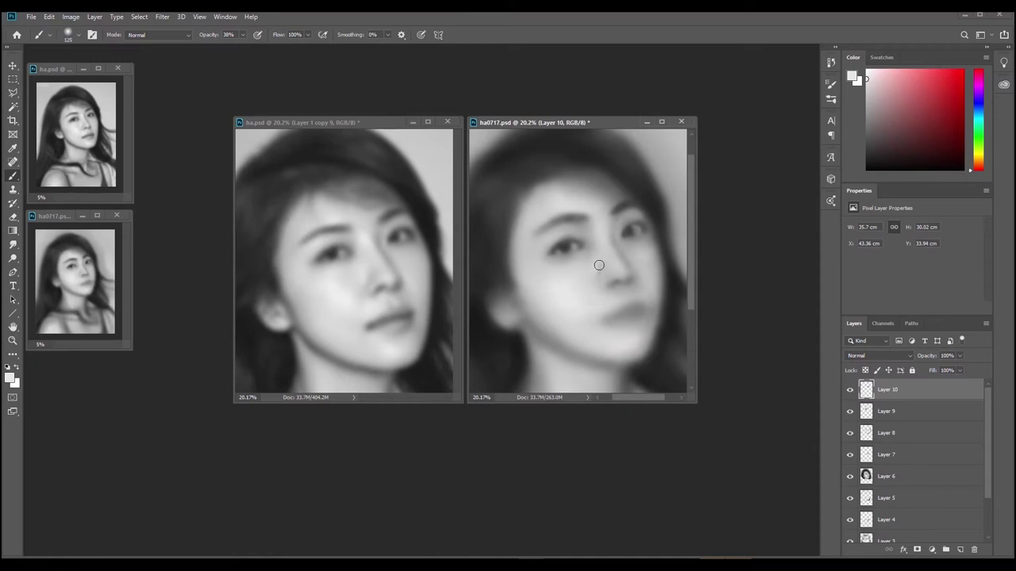
pyautogui.press(']')
pyautogui.press('[')
pyautogui.press('[')
pyautogui.press('ctrl')
pyautogui.press('ctrl')
# Sample a grey beside the nearer nostril and undo the last strokes around the nose.
pyautogui.keyDown('alt'); pyautogui.click(601, 277); pyautogui.keyUp('alt')
pyautogui.hotkey('ctrl', 'z')
pyautogui.hotkey('ctrl', 'z')
pyautogui.hotkey('ctrl', 'z')
# Darken the mouth's nearer corner and lip line with a dark grey sampled from the nostril, undoing the first strokes.
pyautogui.keyDown('alt'); pyautogui.click(620, 279); pyautogui.keyUp('alt')
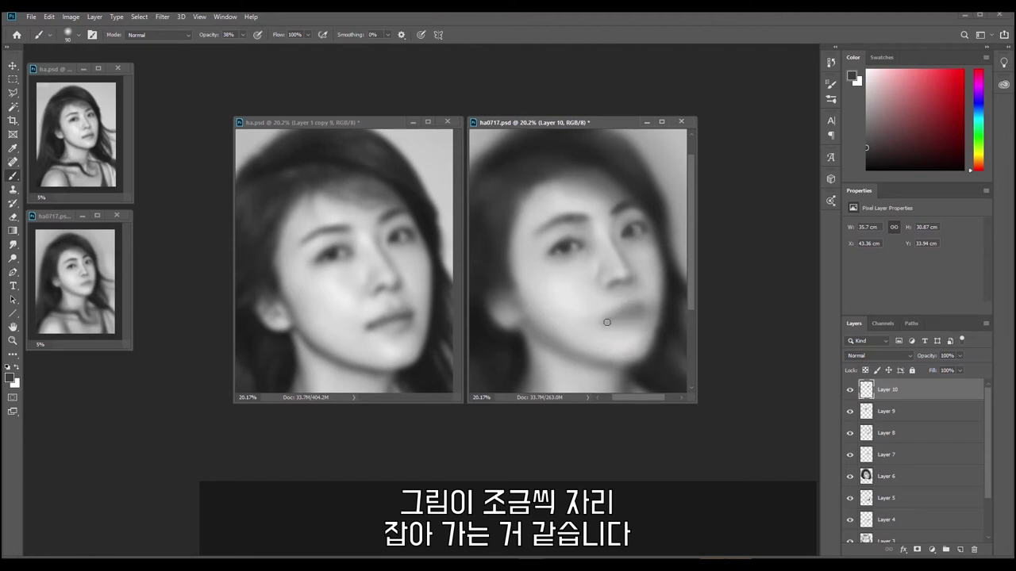
pyautogui.hotkey('ctrl', 'z')
pyautogui.hotkey('ctrl', 'z')
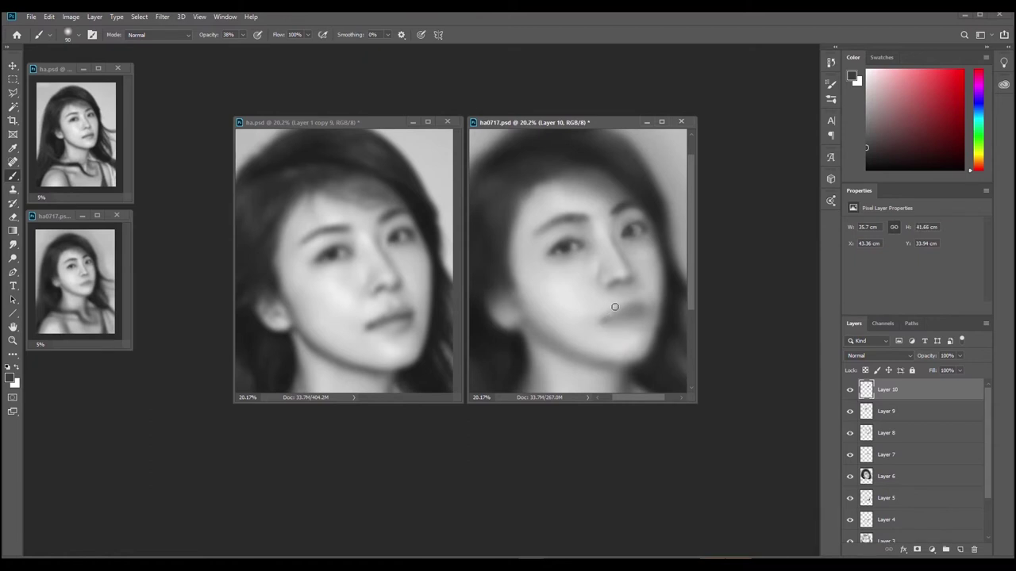
pyautogui.moveTo(602, 324); pyautogui.dragTo(611, 318)
# Shade the groove between nose and upper lip and lighten the surrounding skin with a larger light grey brush.
pyautogui.keyDown('alt'); pyautogui.click(616, 297); pyautogui.keyUp('alt')
pyautogui.moveTo(611, 294)
pyautogui.mouseDown()
pyautogui.moveTo(606, 311)
pyautogui.moveTo(611, 302)
pyautogui.mouseUp()
pyautogui.click(866, 77)
pyautogui.press(']')
pyautogui.press(']')
pyautogui.press('[')
pyautogui.press(']')
pyautogui.press('ctrl')
pyautogui.press('ctrl')
# Refine the nose tip and the area beneath it with sampled greys and a light grey highlight, using a smaller brush.
pyautogui.keyDown('alt'); pyautogui.click(613, 293); pyautogui.keyUp('alt')
pyautogui.keyDown('alt'); pyautogui.click(618, 287); pyautogui.keyUp('alt')
pyautogui.keyDown('alt'); pyautogui.click(622, 291); pyautogui.keyUp('alt')
pyautogui.click(865, 76)
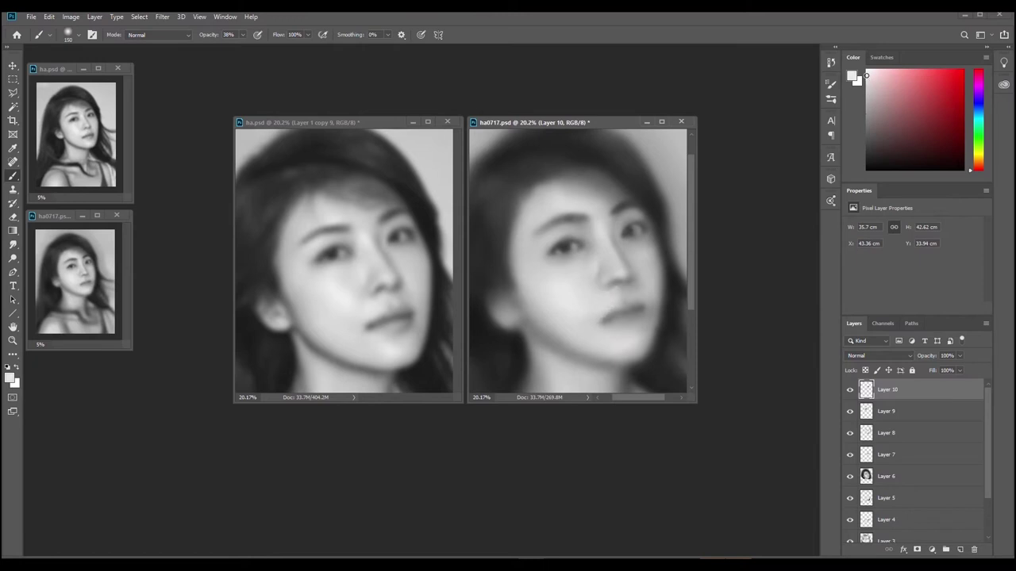
pyautogui.click(625, 280)
pyautogui.press('[')
pyautogui.press('[')
pyautogui.press('[')
pyautogui.keyDown('alt'); pyautogui.click(628, 299); pyautogui.keyUp('alt')
pyautogui.keyDown('alt'); pyautogui.click(611, 304); pyautogui.keyUp('alt')
# Smooth the cheek below the farther eye with an enlarged soft brush in sampled light greys.
pyautogui.press(']')
pyautogui.press(']')
pyautogui.press(']')
pyautogui.press(']')
pyautogui.moveTo(630, 247); pyautogui.dragTo(644, 246)
pyautogui.press(']')
pyautogui.moveTo(637, 247)
pyautogui.mouseDown()
pyautogui.moveTo(642, 233)
pyautogui.moveTo(648, 261)
pyautogui.moveTo(646, 244)
pyautogui.moveTo(644, 266)
pyautogui.moveTo(634, 256)
pyautogui.moveTo(646, 272)
pyautogui.moveTo(654, 266)
pyautogui.moveTo(641, 252)
pyautogui.mouseUp()
pyautogui.keyDown('alt'); pyautogui.click(652, 251); pyautogui.keyUp('alt')
pyautogui.moveTo(646, 256)
pyautogui.mouseDown()
pyautogui.moveTo(653, 292)
pyautogui.moveTo(644, 266)
pyautogui.mouseUp()
# Add light grey highlights to the lower lip with a reduced brush.
pyautogui.press('[')
pyautogui.press('[')
pyautogui.press('[')
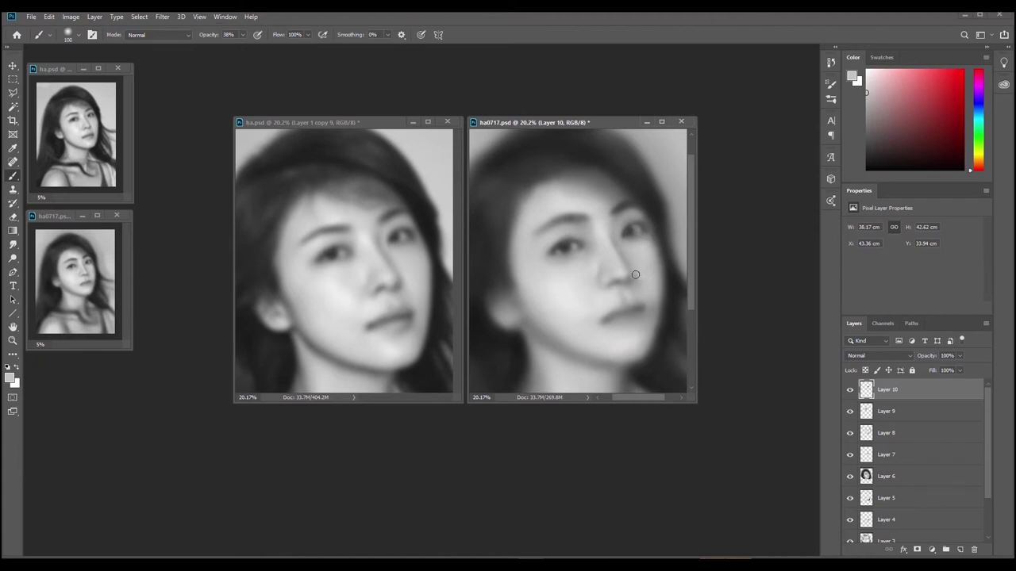
pyautogui.press('[')
pyautogui.click(865, 84)
pyautogui.keyDown('alt'); pyautogui.click(640, 304); pyautogui.keyUp('alt')
pyautogui.click(631, 322)
pyautogui.click(627, 325)
# Redefine the mouth's nearer corner and upper lip edge with a sampled grey, undoing unsatisfactory strokes.
pyautogui.keyDown('alt'); pyautogui.click(628, 260); pyautogui.keyUp('alt')
pyautogui.keyDown('alt'); pyautogui.click(635, 309); pyautogui.keyUp('alt')
pyautogui.press('ctrl')
pyautogui.hotkey('ctrl', 'z')
pyautogui.click(599, 323)
pyautogui.hotkey('ctrl', 'z')
pyautogui.moveTo(600, 324); pyautogui.dragTo(610, 315)
# Rework the upper edge of the farther eyebrow with a grey sampled beside it, undoing unsatisfactory strokes.
pyautogui.keyDown('alt'); pyautogui.click(566, 247); pyautogui.keyUp('alt')
pyautogui.hotkey('ctrl', 'z')
pyautogui.keyDown('alt'); pyautogui.click(613, 204); pyautogui.keyUp('alt')
pyautogui.moveTo(620, 202)
pyautogui.mouseDown()
pyautogui.moveTo(615, 212)
pyautogui.moveTo(621, 204)
pyautogui.mouseUp()
pyautogui.hotkey('ctrl', 'z')
# Lighten the skin around the nearer eyebrow's outer end with a larger light grey brush, undoing unsatisfactory strokes.
pyautogui.keyDown('alt'); pyautogui.click(608, 229); pyautogui.keyUp('alt')
pyautogui.press(']')
pyautogui.press(']')
pyautogui.press(']')
pyautogui.moveTo(551, 233); pyautogui.dragTo(545, 245)
pyautogui.hotkey('ctrl', 'z')
pyautogui.hotkey('ctrl', 'z')
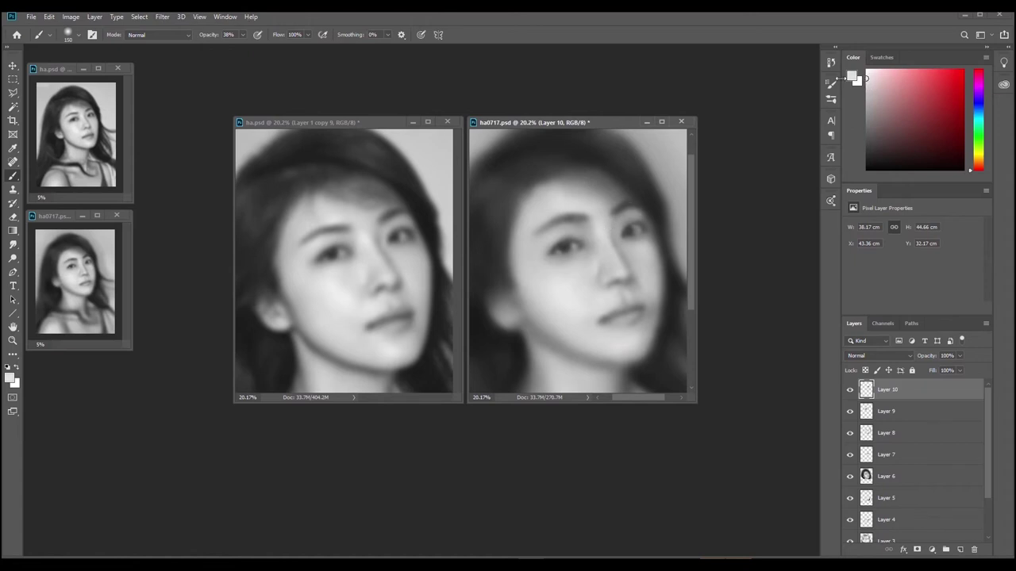
pyautogui.moveTo(549, 237); pyautogui.dragTo(533, 244)
pyautogui.hotkey('ctrl', 'z')
pyautogui.hotkey('ctrl', 'z')
pyautogui.press('ctrl')
pyautogui.press('ctrl')
pyautogui.press('ctrl')
pyautogui.moveTo(536, 235); pyautogui.dragTo(544, 219)
# Clean up the nearer eyebrow and its upper edge with greys sampled from the brow and forehead.
pyautogui.keyDown('alt'); pyautogui.click(570, 213); pyautogui.keyUp('alt')
pyautogui.press('ctrl')
pyautogui.keyDown('alt'); pyautogui.click(573, 205); pyautogui.keyUp('alt')
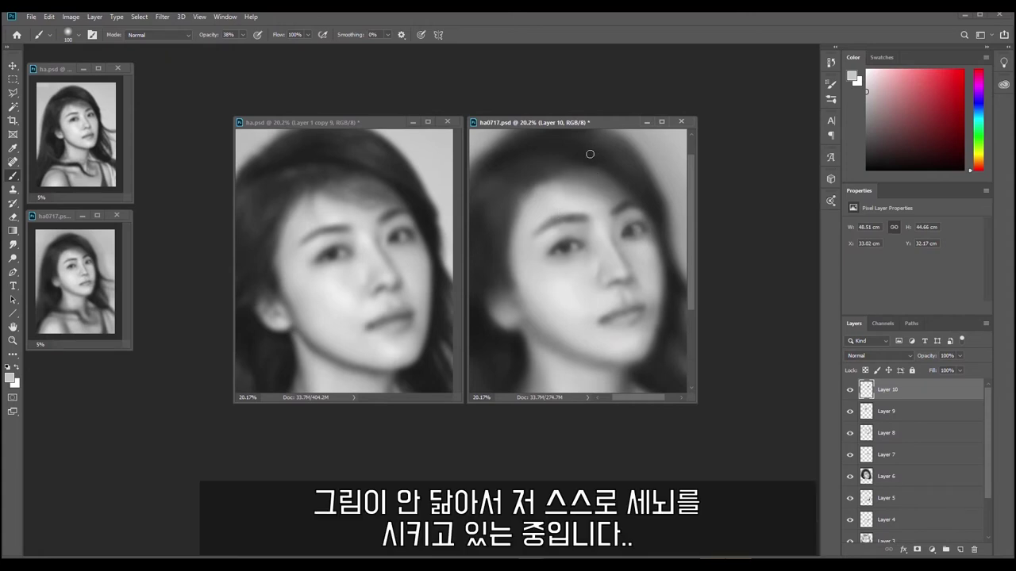
# Brighten the skin around the nose and beneath the nearer eye with a lighter grey 150 px brush.
pyautogui.press('alt')
pyautogui.keyDown('alt'); pyautogui.click(601, 216); pyautogui.keyUp('alt')
pyautogui.click(866, 77)
pyautogui.press(']')
pyautogui.press(']')
pyautogui.press(']')
pyautogui.press('[')
pyautogui.press('[')
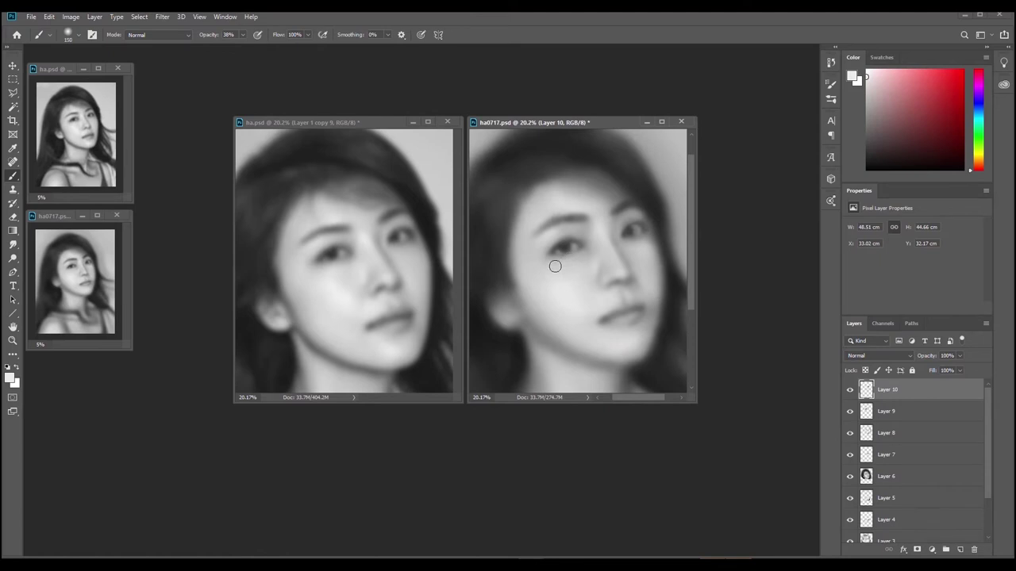
pyautogui.press('ctrl')
pyautogui.press('ctrl')
# Smooth the nearer cheek and its lower edge with a 200 px brush and greys sampled from the cheek.
pyautogui.press(']')
pyautogui.press(']')
pyautogui.press(']')
pyautogui.press(']')
pyautogui.press(']')
pyautogui.press(']')
pyautogui.press(']')
pyautogui.press('[')
pyautogui.press('[')
pyautogui.press('[')
pyautogui.press(']')
pyautogui.press(']')
pyautogui.keyDown('alt'); pyautogui.click(551, 310); pyautogui.keyUp('alt')
pyautogui.moveTo(549, 310)
pyautogui.mouseDown()
pyautogui.moveTo(531, 291)
pyautogui.moveTo(558, 324)
pyautogui.moveTo(566, 279)
pyautogui.mouseUp()
pyautogui.keyDown('alt'); pyautogui.click(541, 306); pyautogui.keyUp('alt')
# Define the lower jawline from the nearer side to the chin with a dark 90 px brush, undoing unsatisfactory strokes.
pyautogui.press('x')
pyautogui.moveTo(614, 312); pyautogui.dragTo(598, 302)
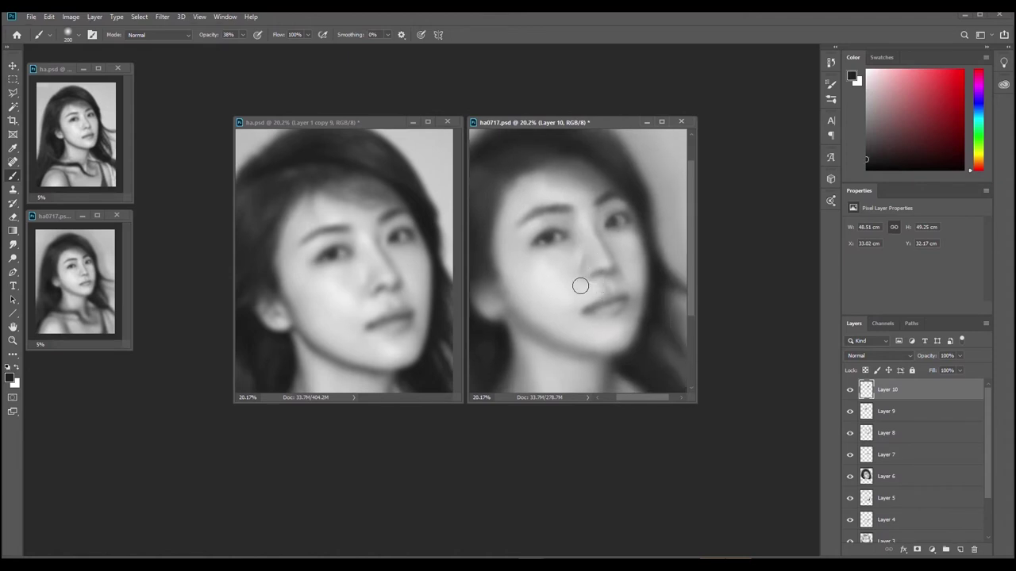
pyautogui.press('[')
pyautogui.press('[')
pyautogui.press('[')
pyautogui.moveTo(523, 325); pyautogui.dragTo(535, 332)
pyautogui.hotkey('ctrl', 'z')
pyautogui.hotkey('ctrl', 'z')
pyautogui.hotkey('ctrl', 'z')
pyautogui.moveTo(532, 332); pyautogui.dragTo(577, 353)
pyautogui.moveTo(572, 352); pyautogui.dragTo(599, 362)
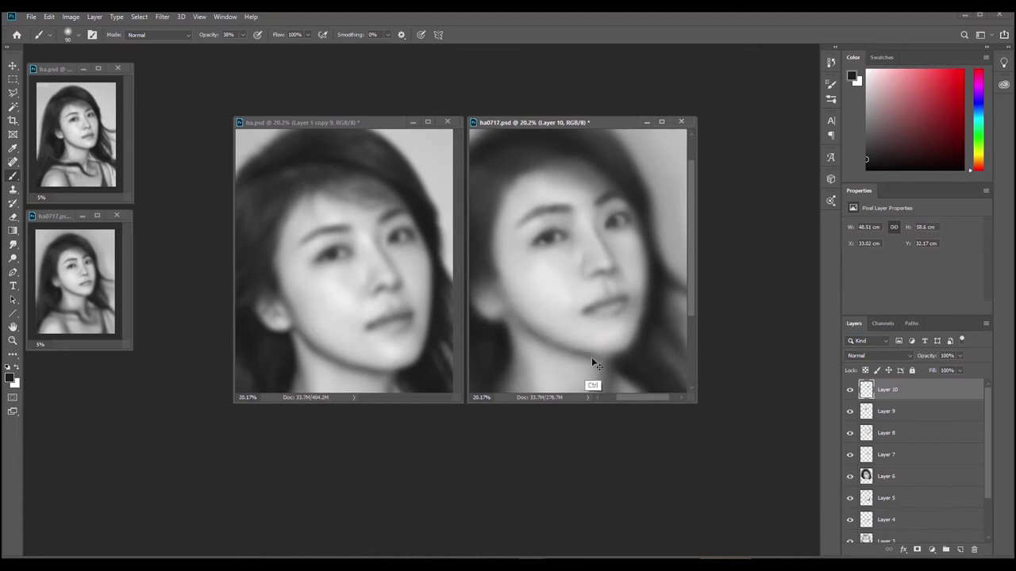
pyautogui.moveTo(596, 362); pyautogui.dragTo(598, 359)
# Darken the hair along the farther cheek and jaw with a near-black brush, undoing unsatisfactory strokes.
pyautogui.click(866, 161)
pyautogui.moveTo(643, 323)
pyautogui.mouseDown()
pyautogui.moveTo(642, 345)
pyautogui.moveTo(649, 323)
pyautogui.moveTo(643, 332)
pyautogui.mouseUp()
pyautogui.hotkey('ctrl', 'z')
pyautogui.hotkey('ctrl', 'z')
pyautogui.moveTo(652, 290); pyautogui.dragTo(635, 349)
pyautogui.moveTo(654, 263); pyautogui.dragTo(648, 317)
pyautogui.moveTo(650, 245); pyautogui.dragTo(648, 314)
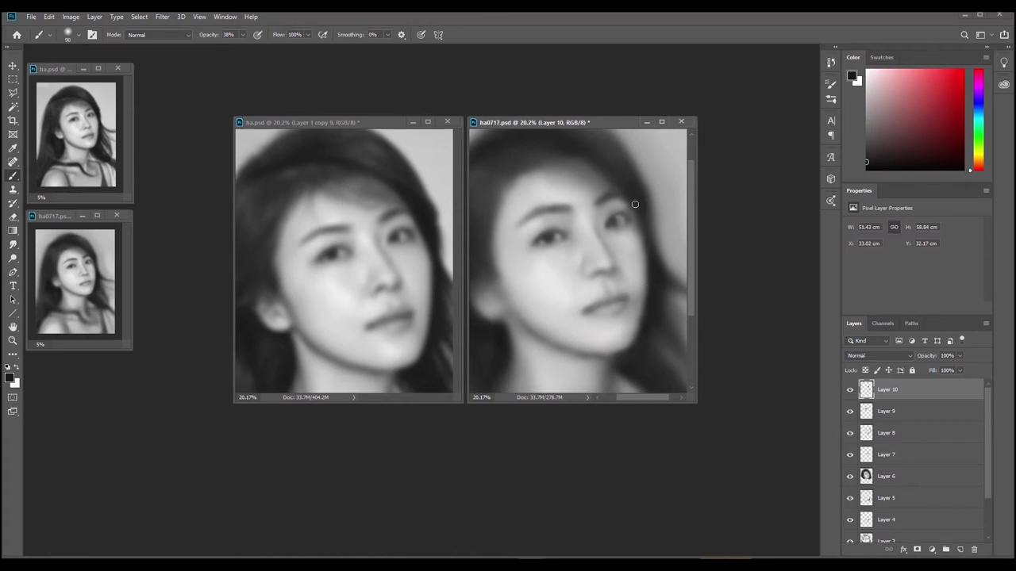
# Refine the farther temple and cheek edge against the hair with greys sampled from the skin and hair.
pyautogui.press('ctrl')
pyautogui.keyDown('alt'); pyautogui.click(640, 241); pyautogui.keyUp('alt')
pyautogui.press('alt')
pyautogui.keyDown('alt'); pyautogui.click(649, 257); pyautogui.keyUp('alt')
pyautogui.keyDown('alt'); pyautogui.click(623, 199); pyautogui.keyUp('alt')
pyautogui.keyDown('alt'); pyautogui.click(637, 210); pyautogui.keyUp('alt')
pyautogui.hotkey('ctrl', 'z')
pyautogui.click(867, 163)
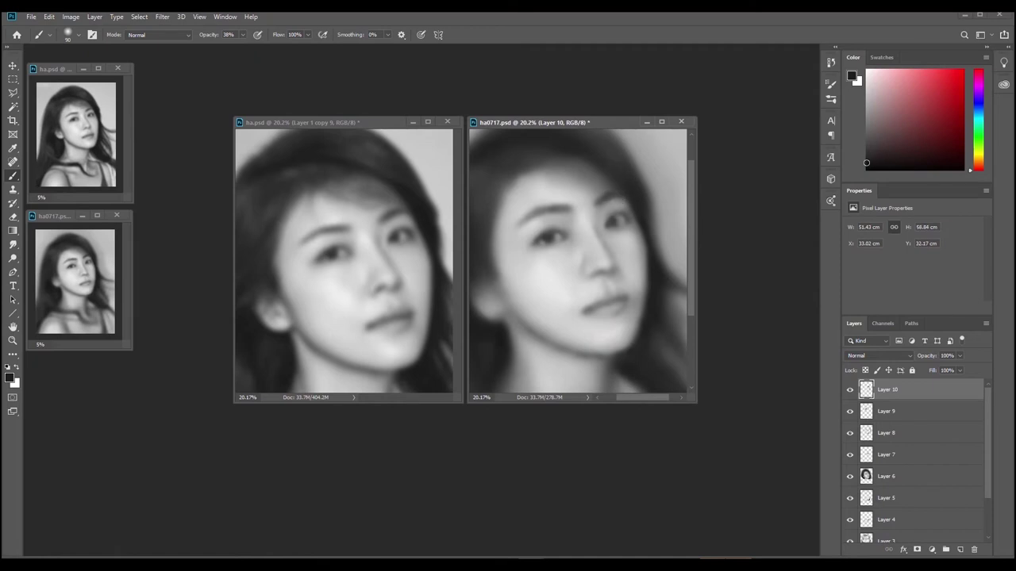
# Darken the hair above the farther side of the forehead and up to the crown with near-black tones.
pyautogui.moveTo(631, 198)
pyautogui.mouseDown()
pyautogui.moveTo(615, 178)
pyautogui.moveTo(622, 189)
pyautogui.mouseUp()
pyautogui.keyDown('alt'); pyautogui.click(612, 180); pyautogui.keyUp('alt')
pyautogui.keyDown('alt'); pyautogui.click(641, 247); pyautogui.keyUp('alt')
pyautogui.click(864, 165)
pyautogui.moveTo(609, 169)
pyautogui.mouseDown()
pyautogui.moveTo(602, 164)
pyautogui.moveTo(615, 184)
pyautogui.mouseUp()
pyautogui.moveTo(624, 193)
pyautogui.mouseDown()
pyautogui.moveTo(567, 140)
pyautogui.moveTo(557, 144)
pyautogui.moveTo(583, 157)
pyautogui.mouseUp()
pyautogui.hotkey('ctrl', 'z')
pyautogui.moveTo(544, 143)
pyautogui.mouseDown()
pyautogui.moveTo(585, 159)
pyautogui.moveTo(569, 152)
pyautogui.moveTo(600, 206)
pyautogui.mouseUp()
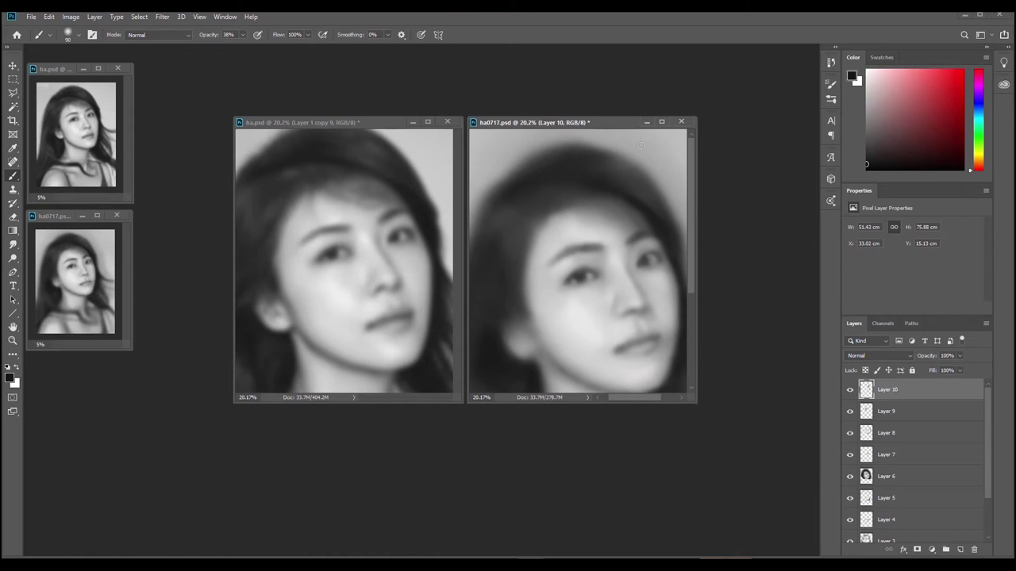
pyautogui.moveTo(622, 245); pyautogui.dragTo(613, 189)
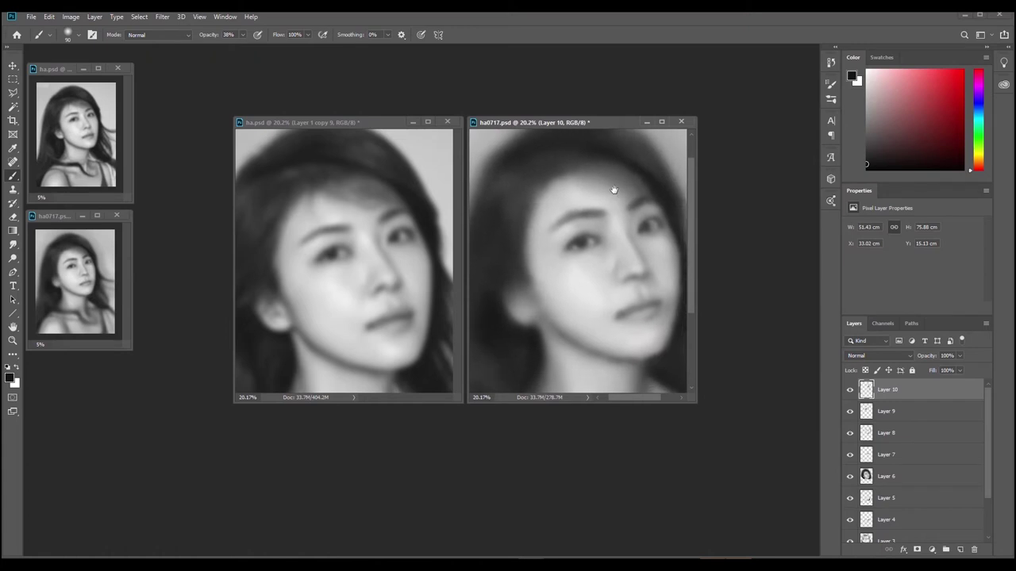
# Zoom the reference and the painting out to 16.7% and deepen the hair across the crown.
pyautogui.click(378, 120)
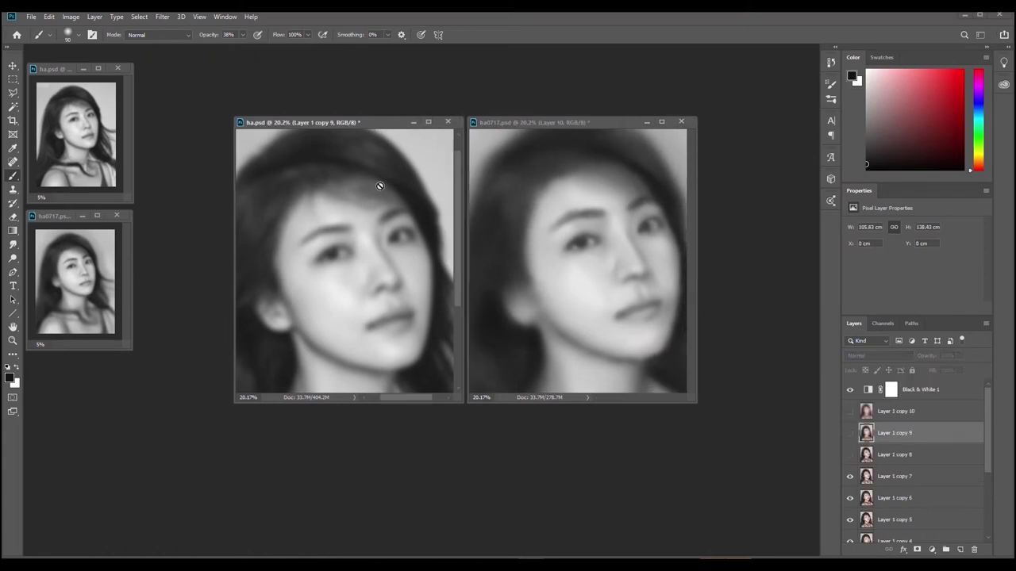
pyautogui.scroll(-2, 376, 218)
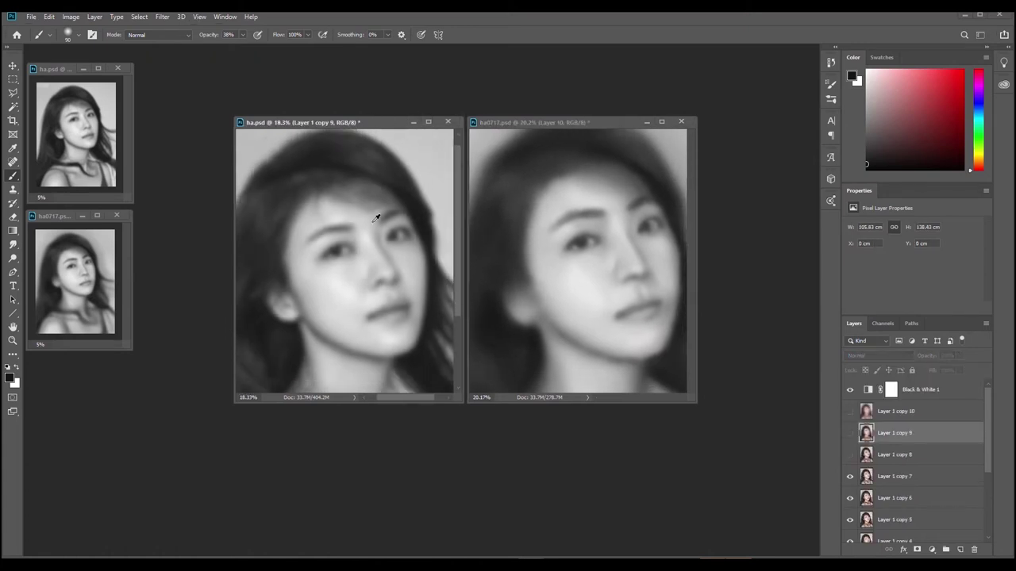
pyautogui.click(532, 123)
pyautogui.scroll(-2, 546, 215)
pyautogui.moveTo(595, 220)
pyautogui.mouseDown()
pyautogui.moveTo(580, 235)
pyautogui.moveTo(588, 228)
pyautogui.mouseUp()
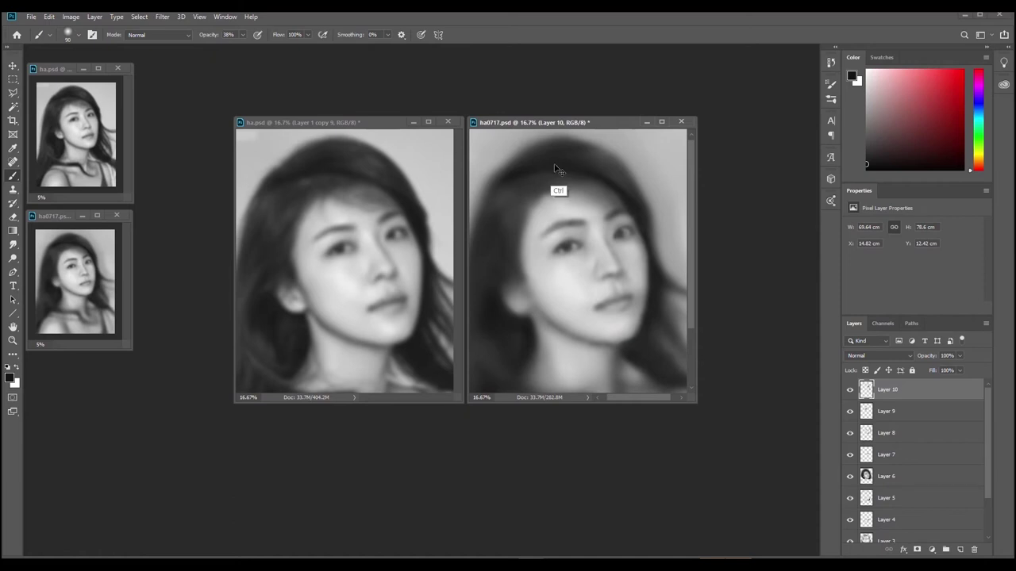
pyautogui.moveTo(575, 160)
pyautogui.mouseDown()
pyautogui.moveTo(522, 168)
pyautogui.moveTo(535, 163)
pyautogui.moveTo(526, 177)
pyautogui.moveTo(534, 157)
pyautogui.moveTo(558, 154)
pyautogui.moveTo(538, 181)
pyautogui.mouseUp()
pyautogui.moveTo(564, 143); pyautogui.dragTo(602, 156)
# Paint the loose hair strands sweeping outward beyond the farther side of the neck.
pyautogui.moveTo(653, 238)
pyautogui.mouseDown()
pyautogui.moveTo(655, 261)
pyautogui.moveTo(618, 227)
pyautogui.moveTo(657, 269)
pyautogui.moveTo(684, 273)
pyautogui.mouseUp()
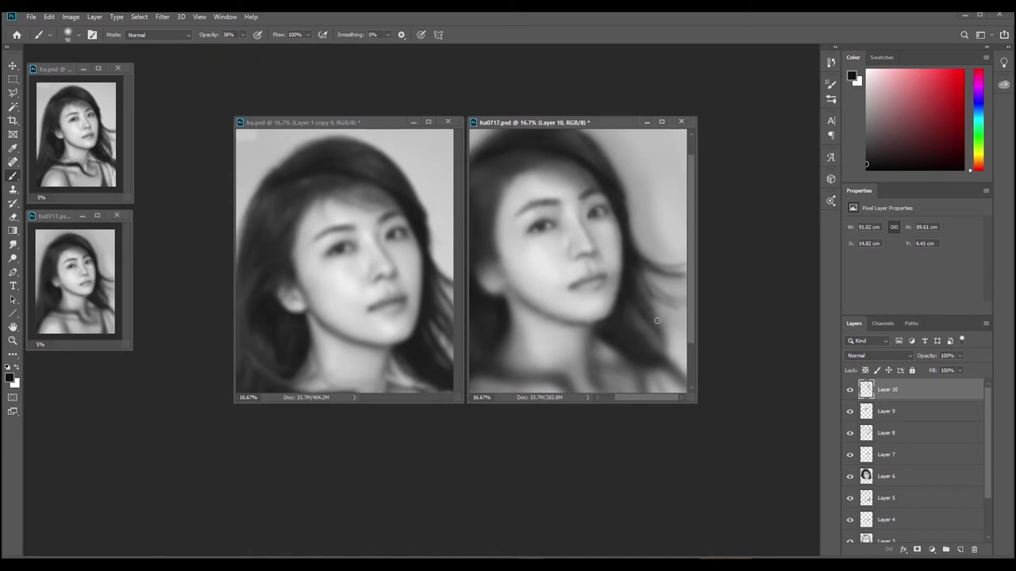
pyautogui.moveTo(658, 334); pyautogui.dragTo(657, 364)
pyautogui.moveTo(637, 336); pyautogui.dragTo(636, 322)
pyautogui.keyDown('alt'); pyautogui.click(640, 320); pyautogui.keyUp('alt')
pyautogui.scroll(1, 535, 215)
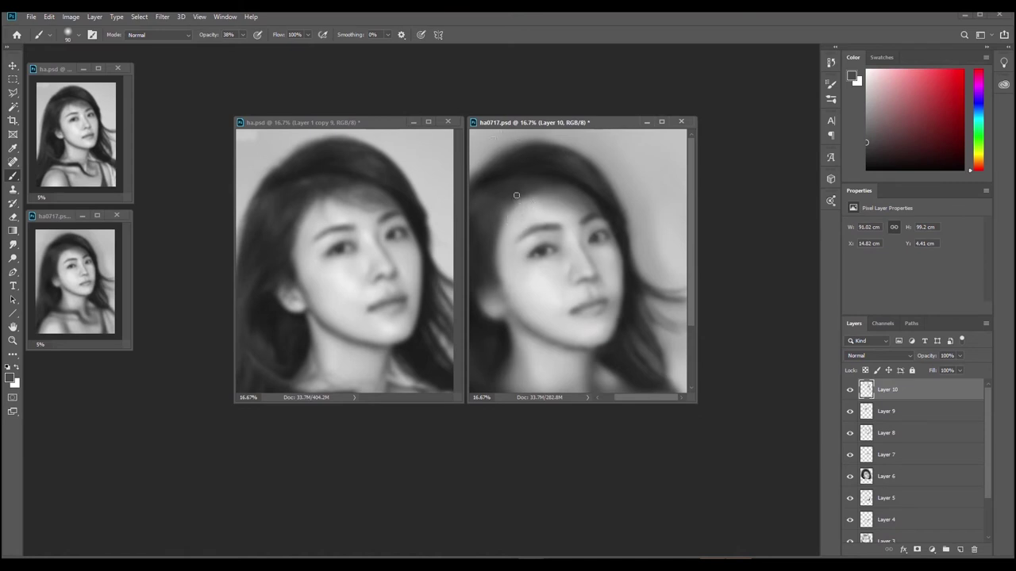
# Align the reference view with the painting and rework the hair's nearer outer edge in light grey, undoing unsatisfactory strokes.
pyautogui.keyDown('alt'); pyautogui.click(530, 226); pyautogui.keyUp('alt')
pyautogui.moveTo(532, 185); pyautogui.dragTo(579, 141)
pyautogui.click(373, 124)
pyautogui.click(553, 124)
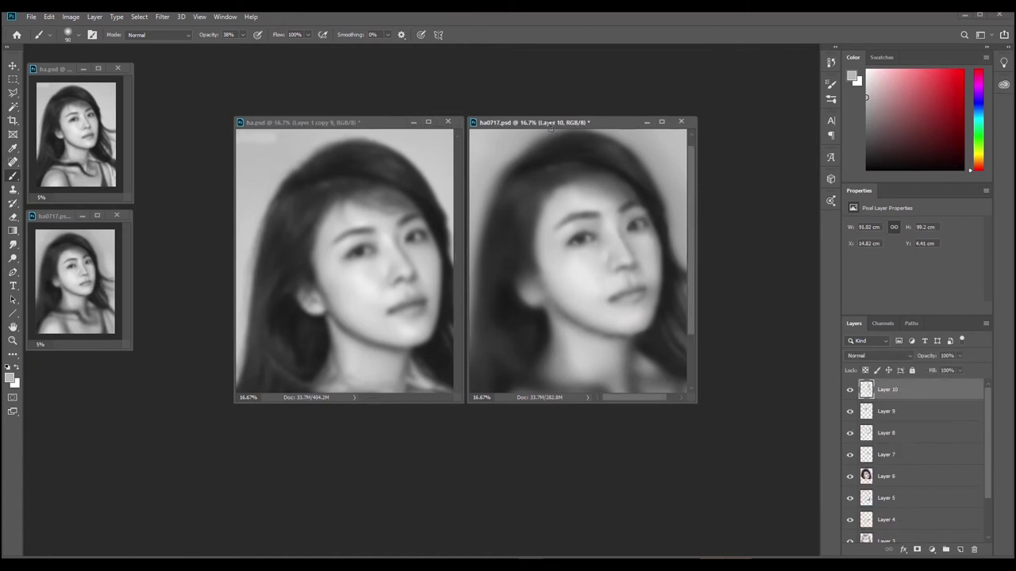
pyautogui.moveTo(507, 184); pyautogui.dragTo(490, 229)
pyautogui.hotkey('ctrl', 'z')
pyautogui.moveTo(519, 179); pyautogui.dragTo(490, 233)
pyautogui.hotkey('ctrl', 'z')
pyautogui.moveTo(514, 180); pyautogui.dragTo(496, 227)
# Darken the long hair falling along the nearer side with dark grey tones.
pyautogui.keyDown('alt'); pyautogui.click(513, 187); pyautogui.keyUp('alt')
pyautogui.moveTo(515, 192); pyautogui.dragTo(484, 248)
pyautogui.press('x')
pyautogui.click(475, 295)
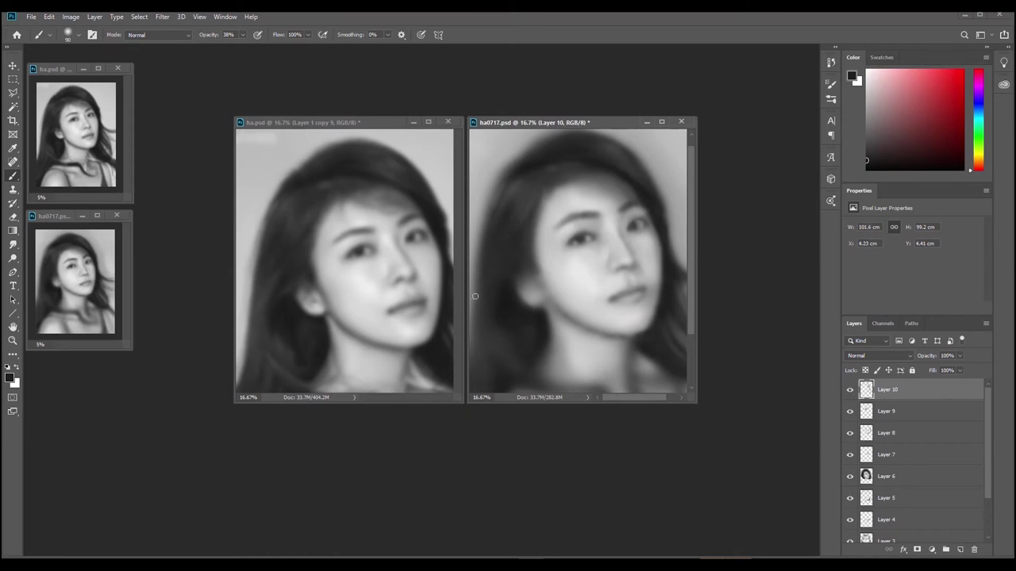
# Rework the hair strand area at the base of the neck with a sampled mid grey, undoing an unsatisfactory stroke.
pyautogui.keyDown('alt'); pyautogui.click(529, 222); pyautogui.keyUp('alt')
pyautogui.moveTo(514, 320)
pyautogui.mouseDown()
pyautogui.moveTo(507, 289)
pyautogui.moveTo(535, 289)
pyautogui.moveTo(521, 324)
pyautogui.mouseUp()
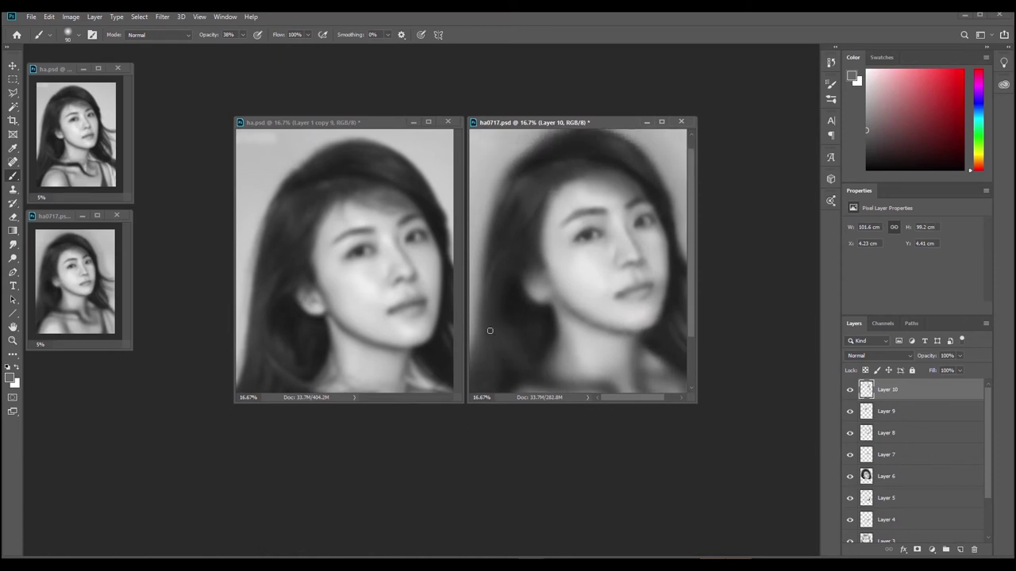
pyautogui.moveTo(543, 361)
pyautogui.mouseDown()
pyautogui.moveTo(501, 342)
pyautogui.moveTo(536, 368)
pyautogui.moveTo(563, 361)
pyautogui.mouseUp()
pyautogui.hotkey('ctrl', 'z')
pyautogui.moveTo(557, 370); pyautogui.dragTo(563, 367)
pyautogui.moveTo(541, 316); pyautogui.dragTo(522, 283)
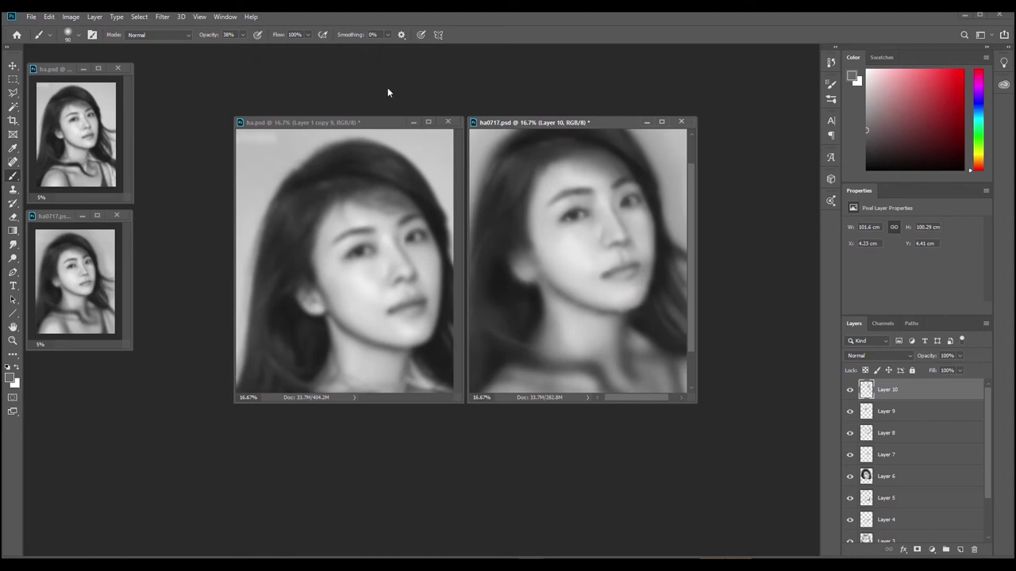
# Zoom both portraits out to 13.8% and darken the hair strand crossing the collarbone with near-black, undoing unsatisfactory strokes.
pyautogui.click(349, 117)
pyautogui.scroll(-2, 364, 208)
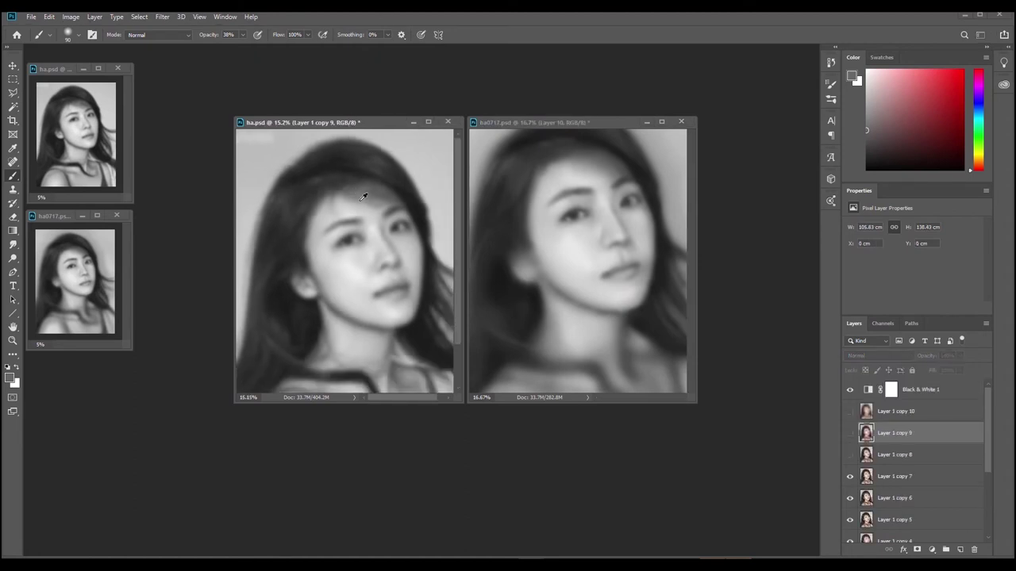
pyautogui.scroll(-2, 364, 211)
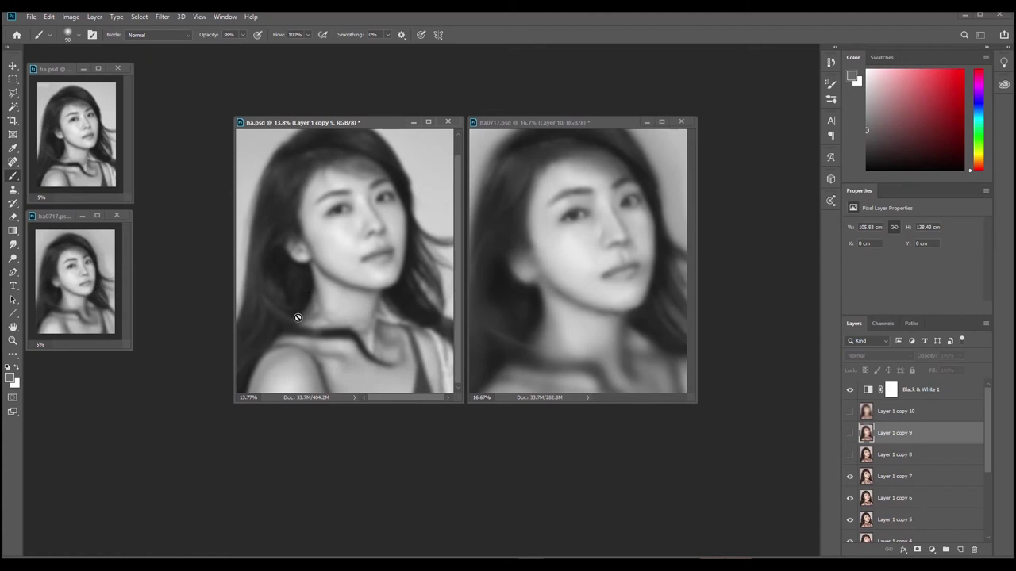
pyautogui.click(566, 130)
pyautogui.scroll(-2, 570, 243)
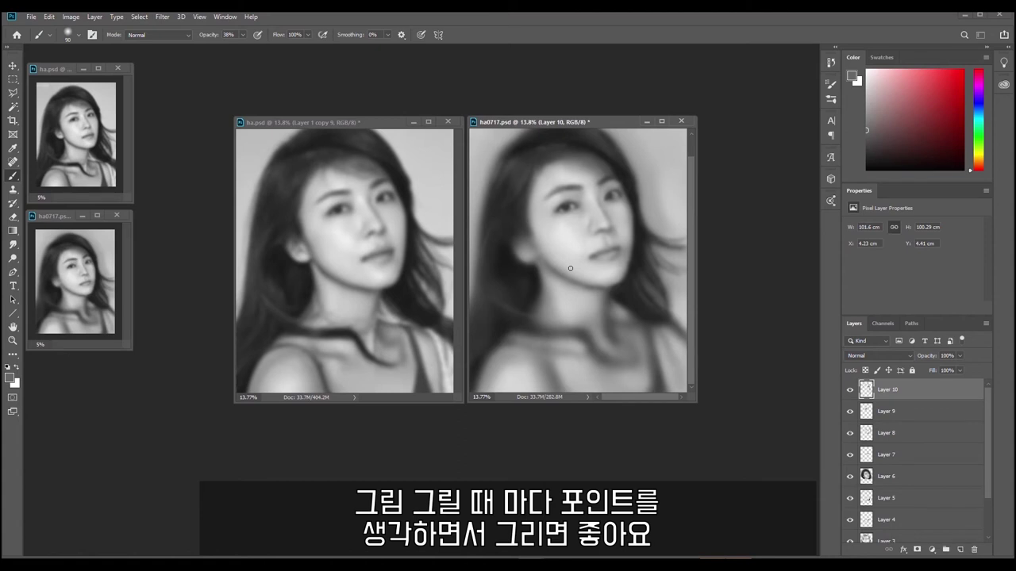
pyautogui.keyDown('alt'); pyautogui.click(507, 280); pyautogui.keyUp('alt')
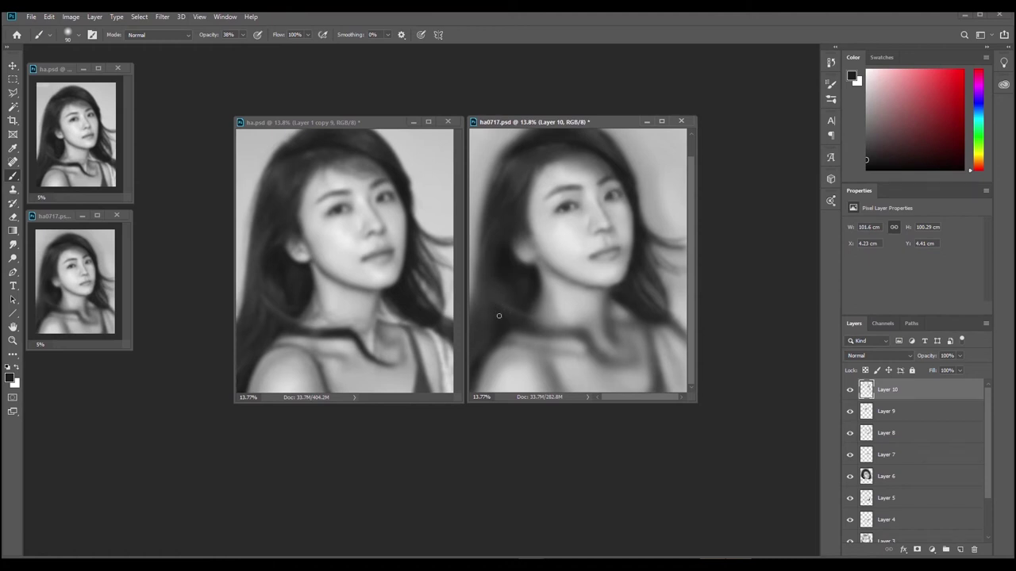
pyautogui.hotkey('ctrl', 'z')
pyautogui.hotkey('ctrl', 'z')
pyautogui.moveTo(498, 314); pyautogui.dragTo(521, 327)
pyautogui.hotkey('ctrl', 'z')
pyautogui.moveTo(547, 333); pyautogui.dragTo(571, 340)
pyautogui.hotkey('ctrl', 'z')
pyautogui.hotkey('ctrl', 'z')
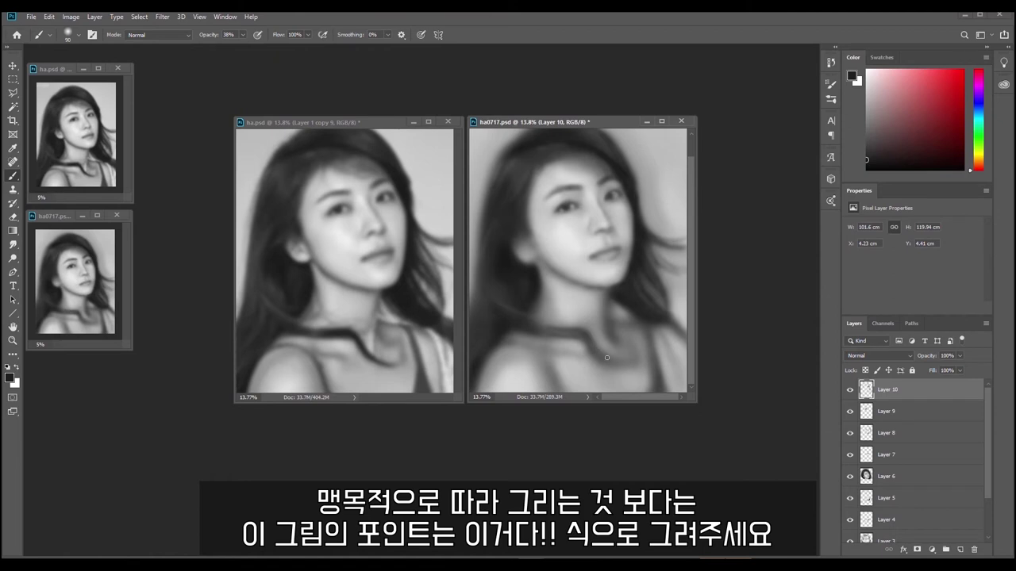
# Define the curled end of the hair strand on the upper chest with near-black strokes.
pyautogui.moveTo(588, 340); pyautogui.dragTo(588, 339)
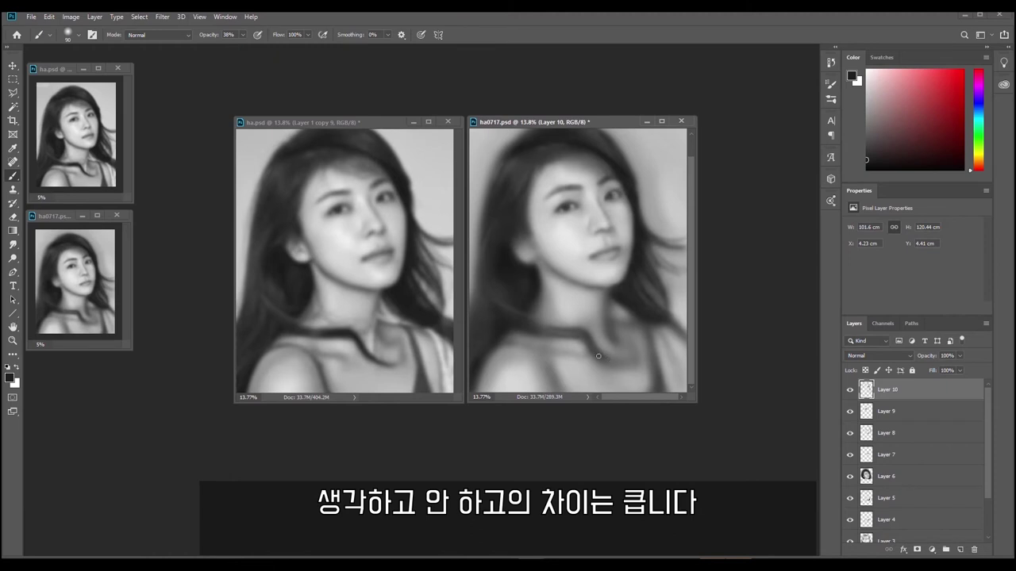
pyautogui.moveTo(616, 365); pyautogui.dragTo(598, 355)
pyautogui.moveTo(612, 362)
pyautogui.mouseDown()
pyautogui.moveTo(642, 370)
pyautogui.moveTo(611, 363)
pyautogui.mouseUp()
pyautogui.press(']')
pyautogui.press(']')
pyautogui.press(']')
pyautogui.press(']')
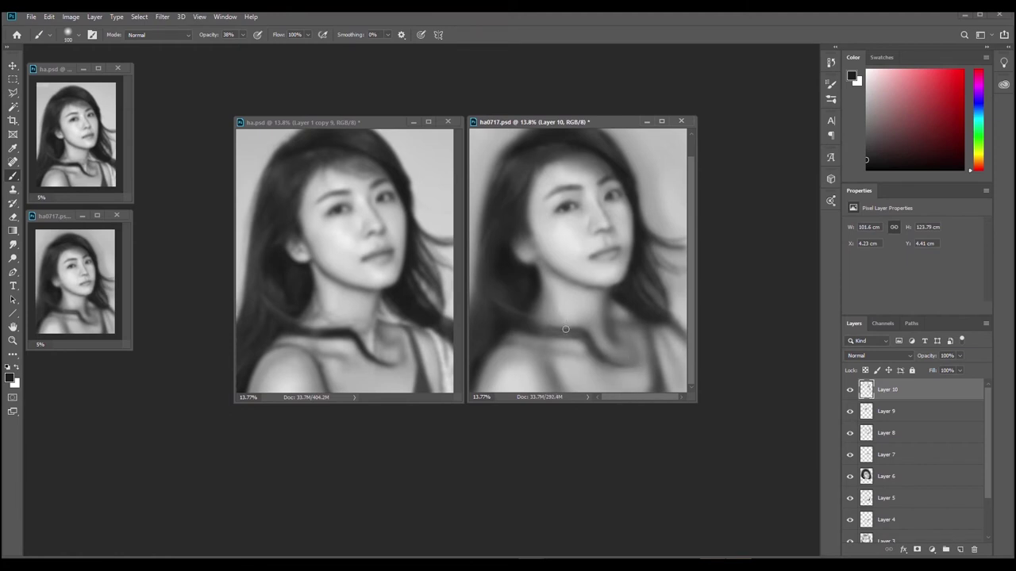
# Deepen the hair over the nearer shoulder and at the strand's start with sampled dark tones, undoing an unsatisfactory stroke.
pyautogui.press('[')
pyautogui.press('[')
pyautogui.press('[')
pyautogui.keyDown('alt'); pyautogui.click(522, 178); pyautogui.keyUp('alt')
pyautogui.moveTo(516, 319)
pyautogui.keyDown('alt'); pyautogui.mouseDown()
pyautogui.moveTo(531, 286)
pyautogui.moveTo(513, 342)
pyautogui.moveTo(507, 323)
pyautogui.mouseUp(); pyautogui.keyUp('alt')
pyautogui.keyDown('alt'); pyautogui.click(506, 294); pyautogui.keyUp('alt')
pyautogui.keyDown('alt'); pyautogui.click(495, 336); pyautogui.keyUp('alt')
pyautogui.moveTo(478, 320); pyautogui.dragTo(463, 342)
pyautogui.moveTo(529, 324); pyautogui.dragTo(553, 315)
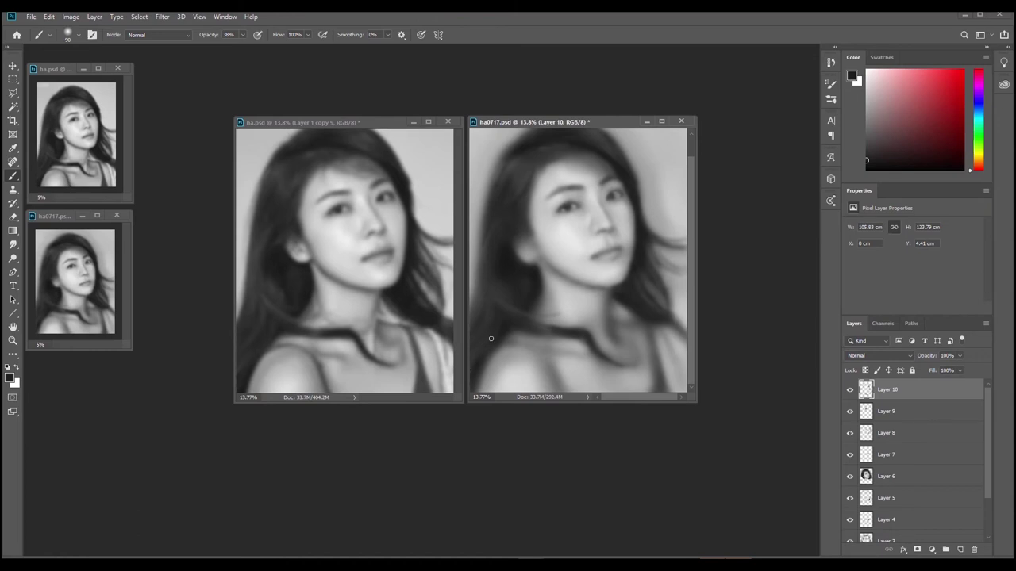
pyautogui.hotkey('ctrl', 'z')
pyautogui.moveTo(468, 309); pyautogui.dragTo(463, 311)
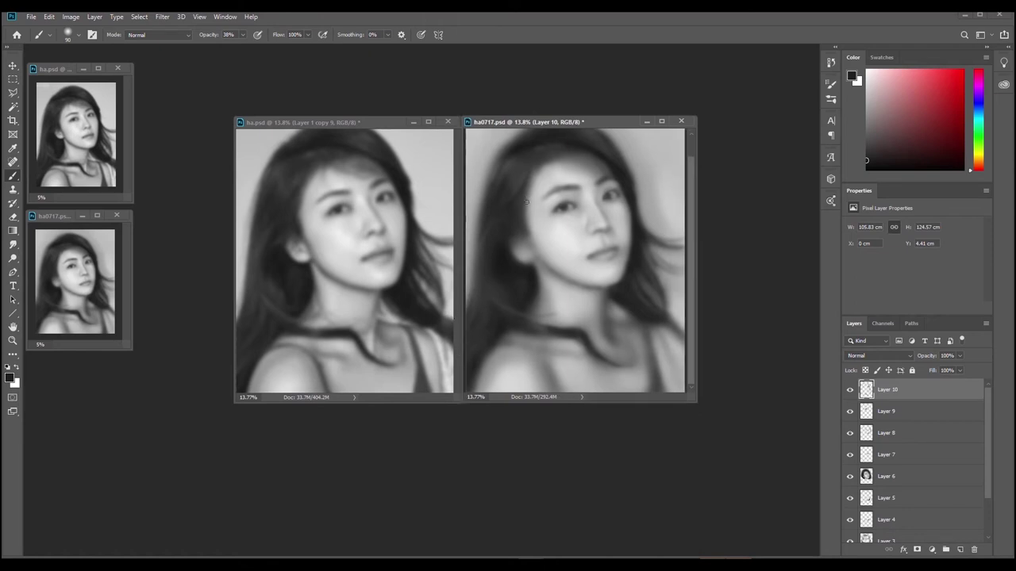
# Refine the ear and the hair around it with greys sampled from both, undoing an unsatisfactory stroke.
pyautogui.keyDown('alt'); pyautogui.click(496, 286); pyautogui.keyUp('alt')
pyautogui.keyDown('alt'); pyautogui.click(522, 266); pyautogui.keyUp('alt')
pyautogui.press(']')
pyautogui.press(']')
pyautogui.keyDown('alt'); pyautogui.click(498, 317); pyautogui.keyUp('alt')
pyautogui.keyDown('alt'); pyautogui.click(520, 251); pyautogui.keyUp('alt')
pyautogui.press('ctrl')
pyautogui.hotkey('ctrl', 'z')
pyautogui.press('x')
pyautogui.press('ctrl')
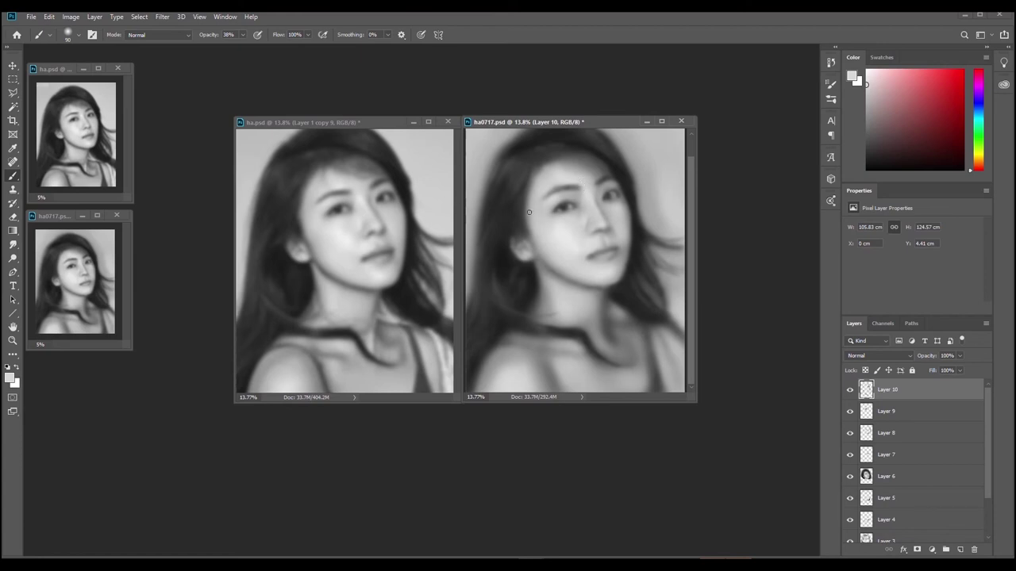
# Refine the forehead's hairline from the nearer to the farther side with greys sampled along it.
pyautogui.press('alt')
pyautogui.keyDown('alt'); pyautogui.click(600, 153); pyautogui.keyUp('alt')
pyautogui.press(']')
pyautogui.press(']')
pyautogui.keyDown('alt'); pyautogui.click(522, 173); pyautogui.keyUp('alt')
pyautogui.keyDown('alt'); pyautogui.click(531, 170); pyautogui.keyUp('alt')
pyautogui.keyDown('alt'); pyautogui.click(590, 168); pyautogui.keyUp('alt')
pyautogui.keyDown('alt'); pyautogui.click(625, 171); pyautogui.keyUp('alt')
# Touch up the nearer cheek's outer edge and the lower jaw with greys sampled from each area.
pyautogui.press('ctrl')
pyautogui.press('ctrl')
pyautogui.press('ctrl')
pyautogui.keyDown('alt'); pyautogui.click(531, 231); pyautogui.keyUp('alt')
pyautogui.press('[')
pyautogui.keyDown('alt'); pyautogui.click(570, 286); pyautogui.keyUp('alt')
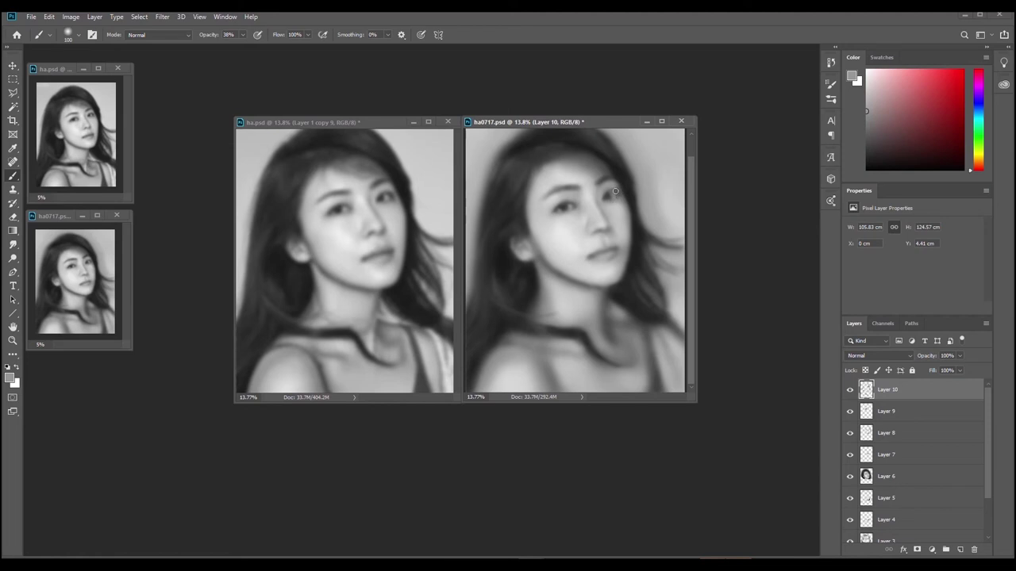
# Refine the farther cheek and the edge between the temple and hair with greys sampled from each area.
pyautogui.keyDown('alt'); pyautogui.click(622, 233); pyautogui.keyUp('alt')
pyautogui.press('ctrl')
pyautogui.press('alt')
pyautogui.keyDown('alt'); pyautogui.click(626, 187); pyautogui.keyUp('alt')
pyautogui.press('alt')
pyautogui.press('alt')
pyautogui.press('alt')
pyautogui.press('alt')
# Rework the shading around the farther eye and the side of the nose with sampled greys.
pyautogui.keyDown('alt'); pyautogui.click(599, 187); pyautogui.keyUp('alt')
pyautogui.press('ctrl')
pyautogui.keyDown('alt'); pyautogui.click(605, 221); pyautogui.keyUp('alt')
pyautogui.keyDown('alt'); pyautogui.click(605, 224); pyautogui.keyUp('alt')
# Touch up the nearer jaw below the ear and deepen the hair's outer edge over the nearer shoulder with a sampled dark tone.
pyautogui.keyDown('ctrl'); pyautogui.click(541, 262); pyautogui.keyUp('ctrl')
pyautogui.keyDown('ctrl'); pyautogui.click(541, 264); pyautogui.keyUp('ctrl')
pyautogui.keyDown('ctrl'); pyautogui.click(542, 266); pyautogui.keyUp('ctrl')
pyautogui.keyDown('ctrl'); pyautogui.click(538, 263); pyautogui.keyUp('ctrl')
pyautogui.keyDown('ctrl'); pyautogui.click(544, 270); pyautogui.keyUp('ctrl')
pyautogui.keyDown('alt'); pyautogui.click(576, 180); pyautogui.keyUp('alt')
pyautogui.moveTo(475, 347)
pyautogui.mouseDown()
pyautogui.moveTo(491, 348)
pyautogui.moveTo(470, 394)
pyautogui.mouseUp()
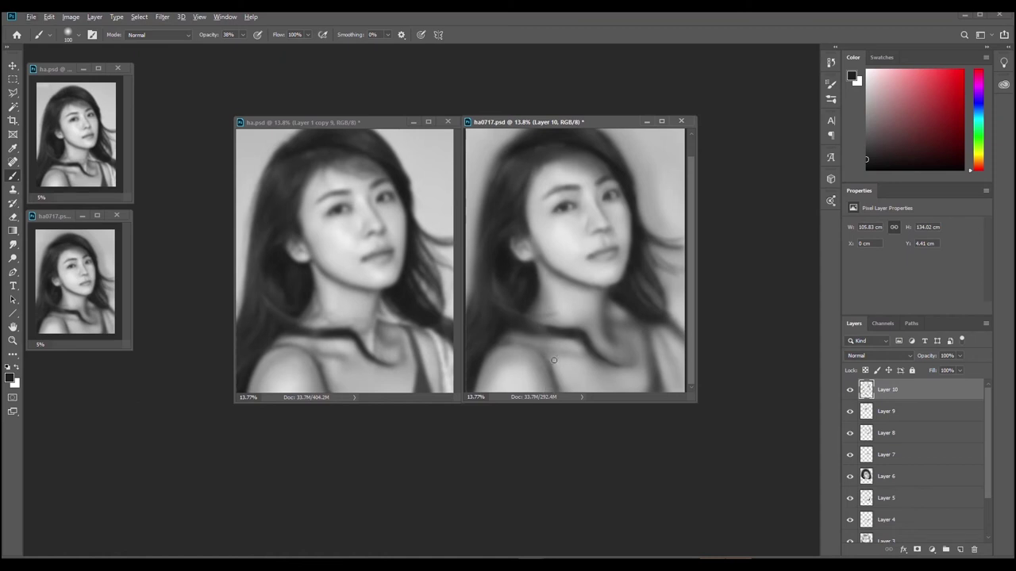
# Refine the neck and chest around the dark curved strand with sampled tones, undoing an unsatisfactory stroke.
pyautogui.keyDown('alt'); pyautogui.click(579, 339); pyautogui.keyUp('alt')
pyautogui.press(']')
pyautogui.press(']')
pyautogui.keyDown('alt'); pyautogui.click(579, 358); pyautogui.keyUp('alt')
pyautogui.click(865, 83)
pyautogui.press('ctrl')
pyautogui.press('ctrl')
pyautogui.press('ctrl')
pyautogui.press('x')
pyautogui.hotkey('ctrl', 'z')
pyautogui.keyDown('alt'); pyautogui.click(552, 318); pyautogui.keyUp('alt')
pyautogui.keyDown('alt'); pyautogui.click(537, 308); pyautogui.keyUp('alt')
# Brighten the nearer shoulder and the skin along the curved strand with a near-white grey, varying the brush size.
pyautogui.moveTo(869, 89); pyautogui.dragTo(866, 82)
pyautogui.press(']')
pyautogui.press(']')
pyautogui.press(']')
pyautogui.press(']')
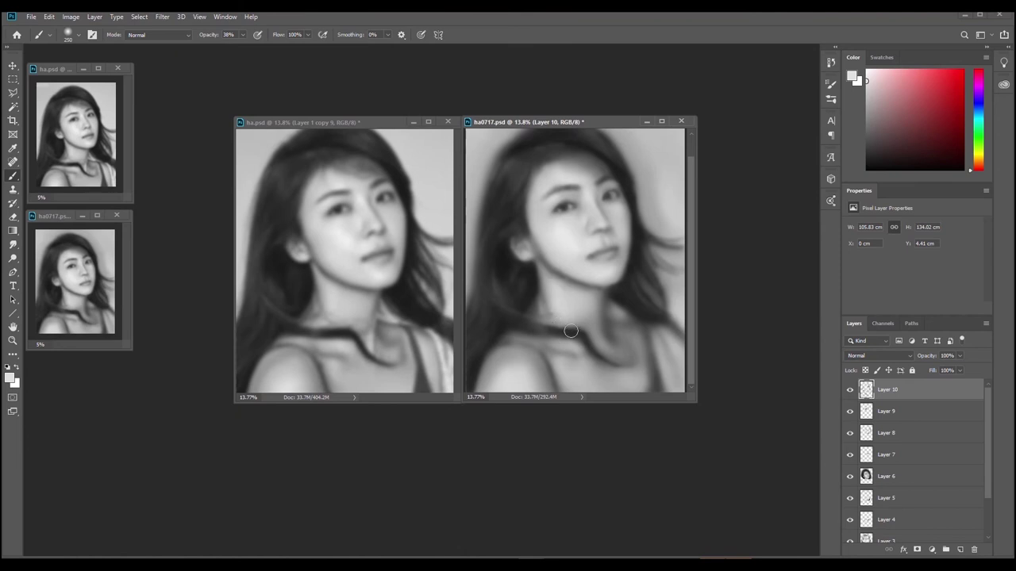
pyautogui.press('[')
pyautogui.press('[')
pyautogui.press('[')
pyautogui.press(']')
pyautogui.press(']')
pyautogui.press('[')
pyautogui.press('[')
pyautogui.press('[')
pyautogui.moveTo(505, 339); pyautogui.dragTo(529, 341)
pyautogui.press(']')
pyautogui.press('ctrl')
pyautogui.press('[')
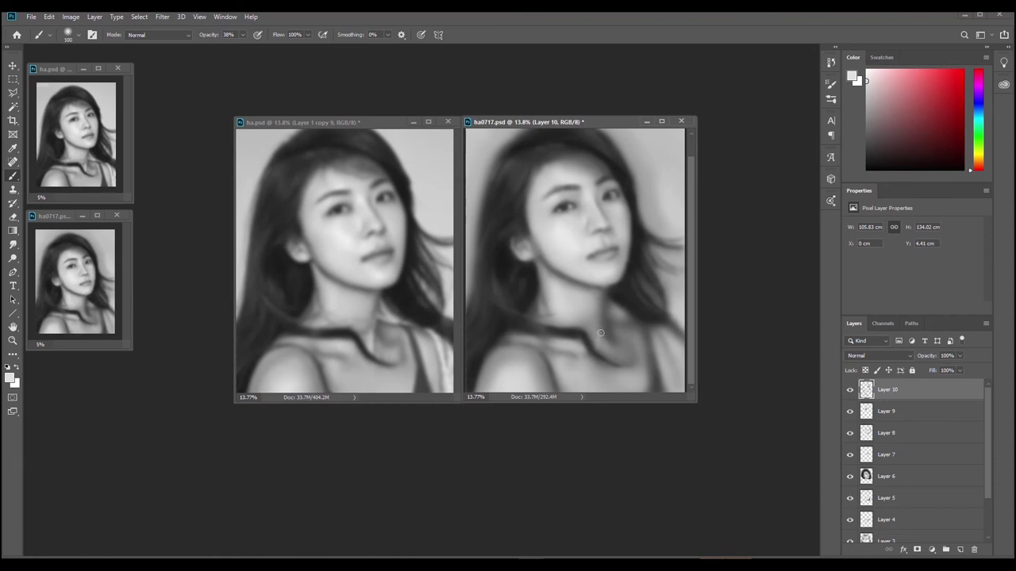
# Lighten the collarbone and upper chest with a larger brush in the same near-white grey.
pyautogui.press('ctrl')
pyautogui.press(']')
pyautogui.press(']')
pyautogui.press(']')
pyautogui.press(']')
pyautogui.press(']')
pyautogui.press('ctrl')
# Refine the shoulder strap and adjacent chest with greys sampled there, undoing two unsatisfactory strokes.
pyautogui.keyDown('alt'); pyautogui.click(646, 377); pyautogui.keyUp('alt')
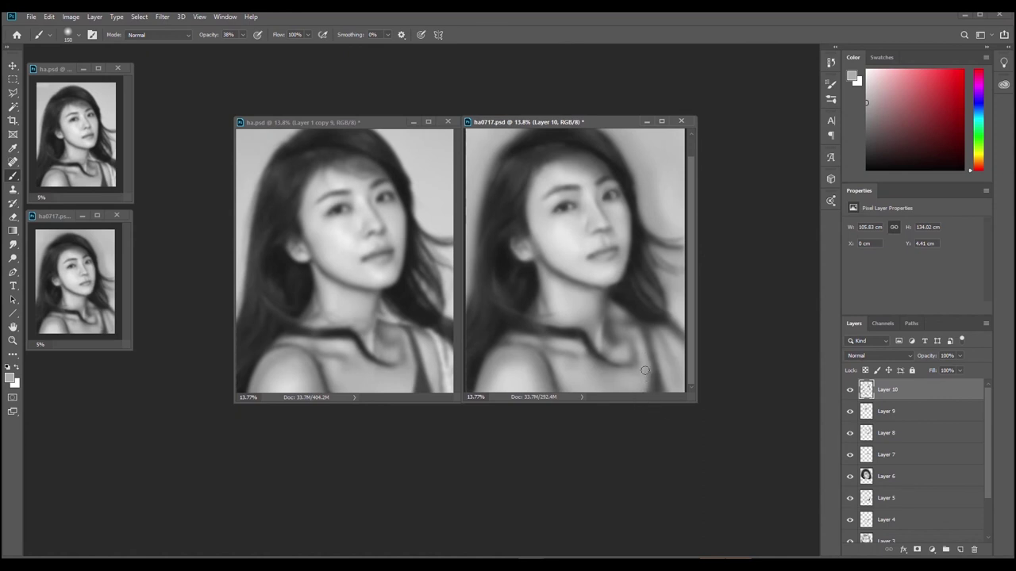
pyautogui.keyDown('alt'); pyautogui.click(655, 375); pyautogui.keyUp('alt')
pyautogui.press('ctrl')
pyautogui.keyDown('alt'); pyautogui.click(651, 353); pyautogui.keyUp('alt')
pyautogui.hotkey('ctrl', 'z')
pyautogui.hotkey('ctrl', 'z')
pyautogui.press(']')
pyautogui.press('[')
pyautogui.press(']')
# Lighten the farther shoulder beyond the strap and the base of the neck with a light grey sampled from the face.
pyautogui.keyDown('alt'); pyautogui.click(617, 242); pyautogui.keyUp('alt')
pyautogui.press(']')
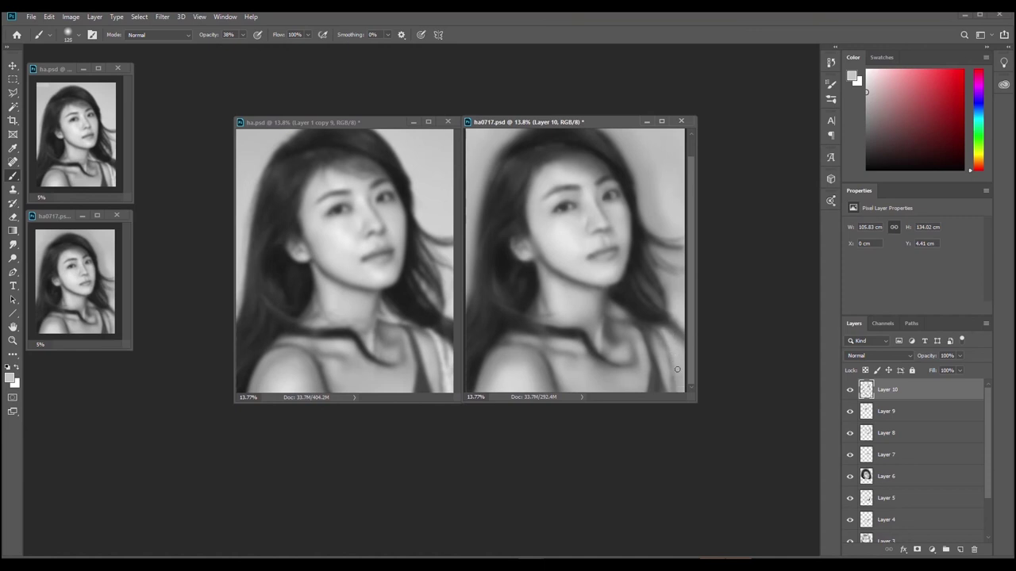
pyautogui.press(']')
pyautogui.press(']')
pyautogui.press('[')
pyautogui.press('[')
pyautogui.press('[')
pyautogui.press('[')
pyautogui.moveTo(616, 307)
pyautogui.mouseDown()
pyautogui.moveTo(625, 318)
pyautogui.moveTo(619, 312)
pyautogui.mouseUp()
pyautogui.press('[')
pyautogui.press('[')
# Deepen the hair falling over the farther shoulder with sampled dark tones, undoing an unsatisfactory stroke.
pyautogui.keyDown('alt'); pyautogui.click(657, 322); pyautogui.keyUp('alt')
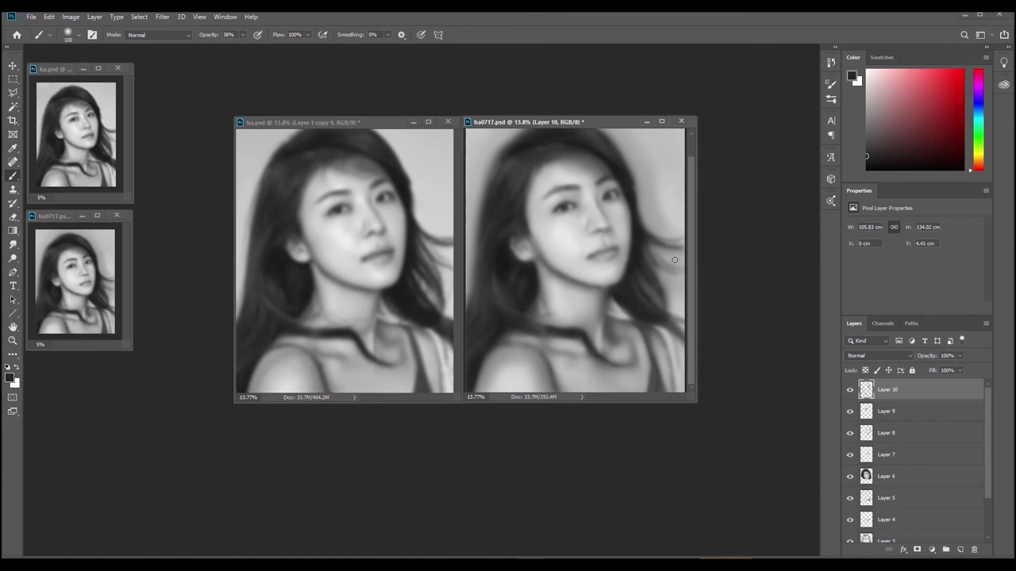
pyautogui.keyDown('alt'); pyautogui.click(624, 336); pyautogui.keyUp('alt')
pyautogui.keyDown('alt'); pyautogui.click(649, 278); pyautogui.keyUp('alt')
pyautogui.hotkey('ctrl', 'z')
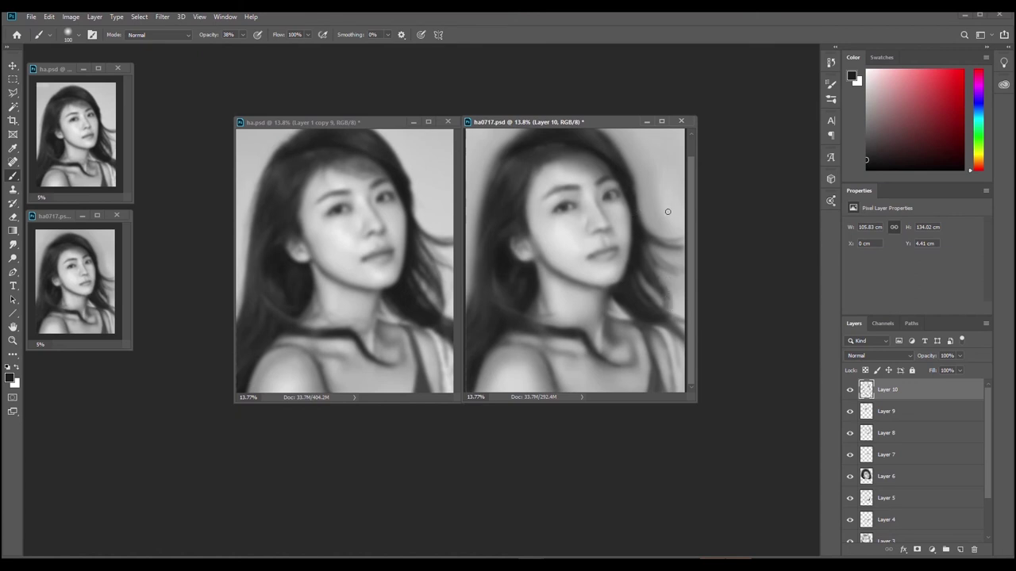
# Soften the gaps between the loose strands on the farther side with a sampled mid grey and a larger brush.
pyautogui.keyDown('alt'); pyautogui.click(641, 230); pyautogui.keyUp('alt')
pyautogui.keyDown('alt'); pyautogui.click(617, 316); pyautogui.keyUp('alt')
pyautogui.press(']')
pyautogui.press(']')
pyautogui.press(']')
pyautogui.press(']')
pyautogui.moveTo(675, 253); pyautogui.dragTo(669, 251)
pyautogui.press('[')
pyautogui.press('[')
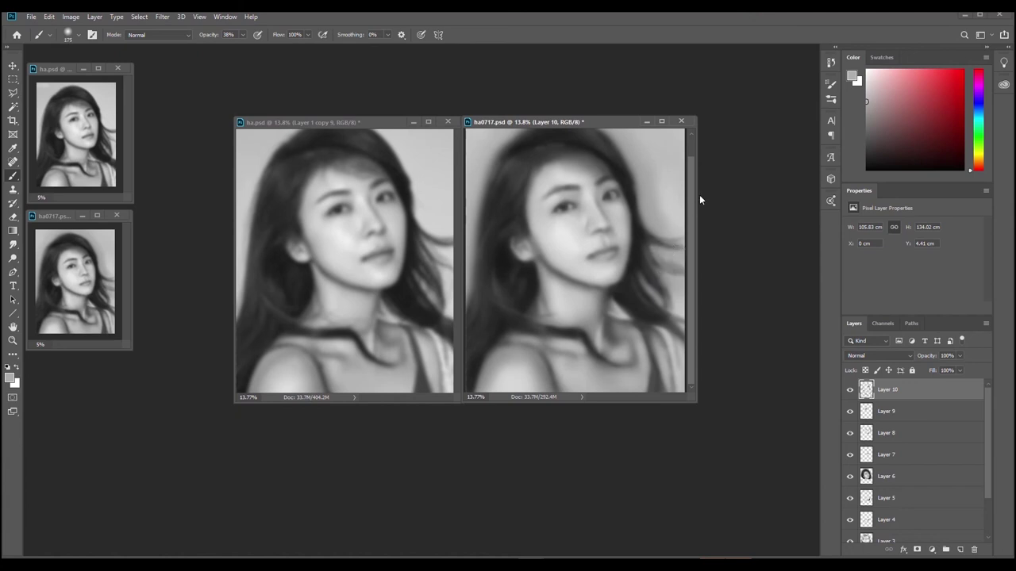
# Paint a lighter grey background around the loose strands and along the farther edge of the hair.
pyautogui.click(867, 83)
pyautogui.moveTo(653, 247); pyautogui.dragTo(673, 248)
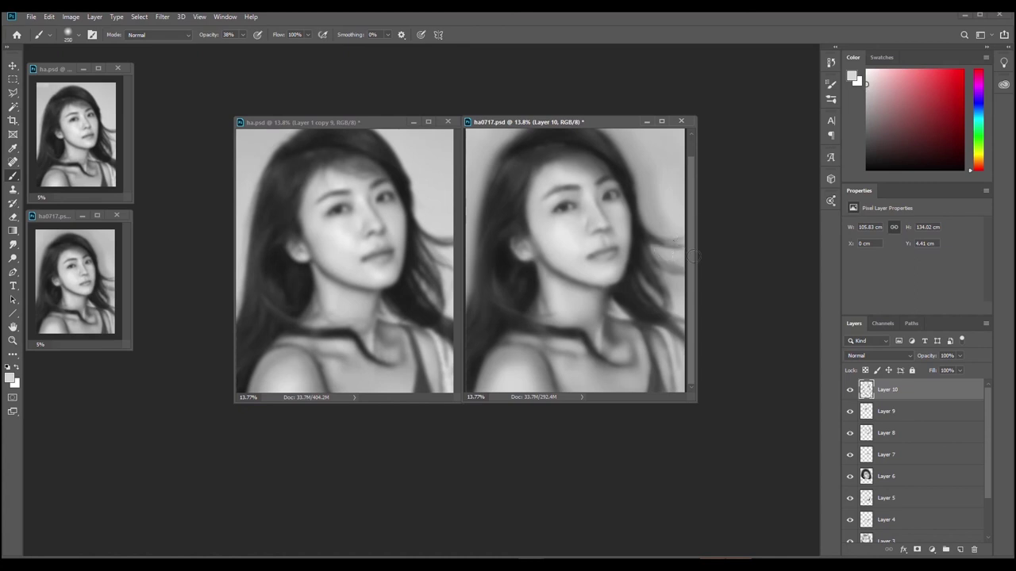
pyautogui.press(']')
pyautogui.press(']')
pyautogui.press('[')
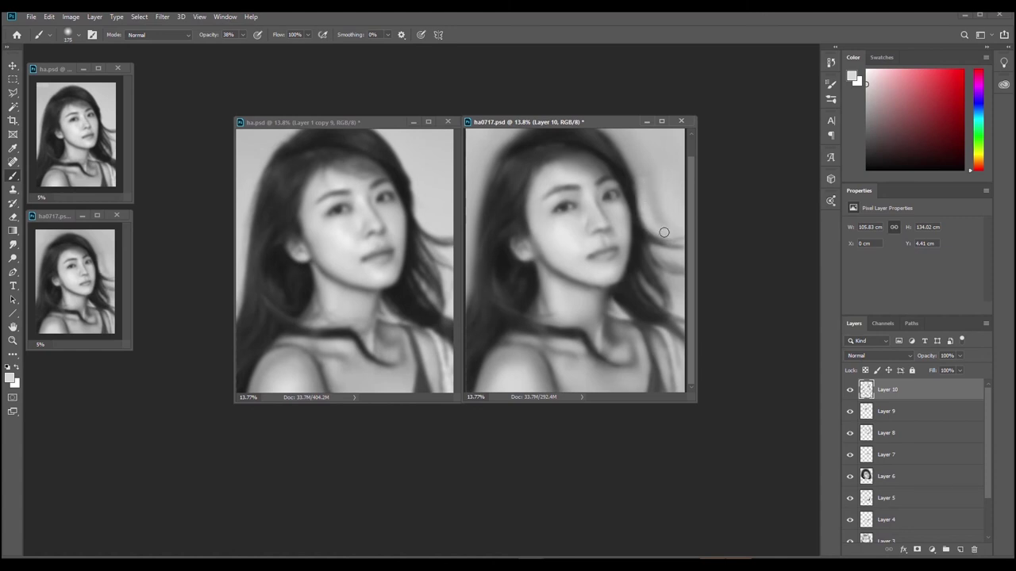
pyautogui.press('[')
pyautogui.moveTo(634, 170)
pyautogui.mouseDown()
pyautogui.moveTo(625, 153)
pyautogui.moveTo(644, 221)
pyautogui.mouseUp()
# Clean up the hair's outline around the crown with the light background grey, enlarging the brush for the outer area.
pyautogui.press('space')
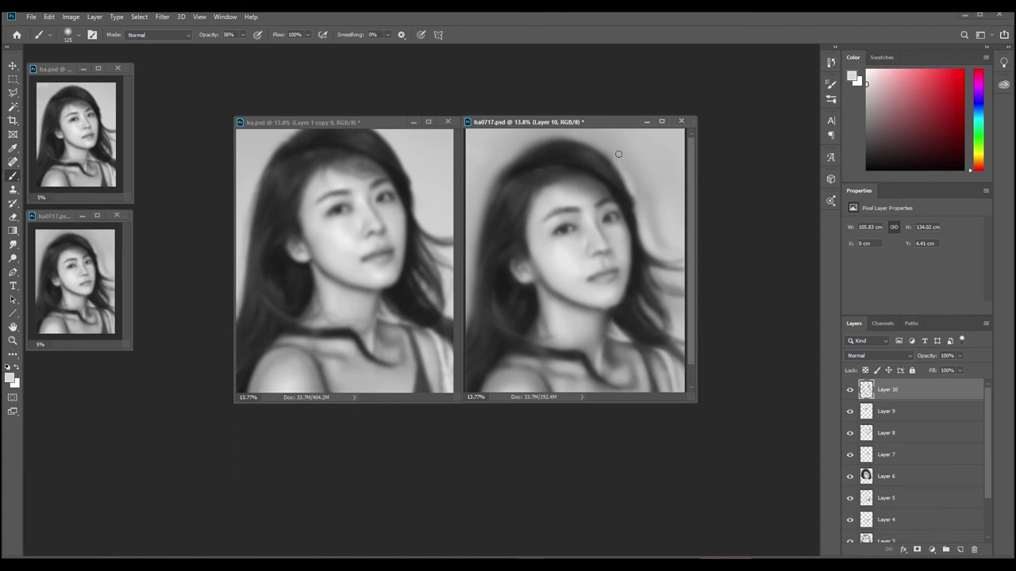
pyautogui.moveTo(626, 183)
pyautogui.mouseDown()
pyautogui.moveTo(599, 150)
pyautogui.moveTo(620, 164)
pyautogui.moveTo(571, 135)
pyautogui.moveTo(605, 154)
pyautogui.mouseUp()
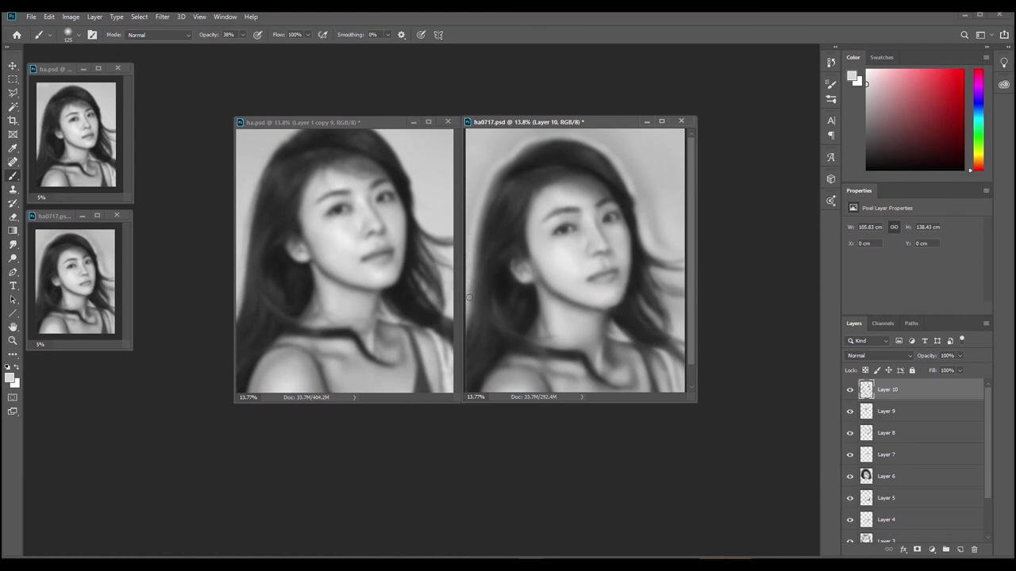
pyautogui.press(']')
pyautogui.press(']')
pyautogui.press(']')
pyautogui.press(']')
pyautogui.press(']')
pyautogui.press(']')
pyautogui.press(']')
pyautogui.press(']')
pyautogui.press(']')
pyautogui.moveTo(505, 146)
pyautogui.mouseDown()
pyautogui.moveTo(481, 178)
pyautogui.moveTo(477, 206)
pyautogui.moveTo(493, 141)
pyautogui.moveTo(465, 194)
pyautogui.moveTo(512, 138)
pyautogui.moveTo(549, 135)
pyautogui.mouseUp()
# Even out the background beside the farther side of the hair with light grey, varying the brush size.
pyautogui.press('[')
pyautogui.press('[')
pyautogui.press('[')
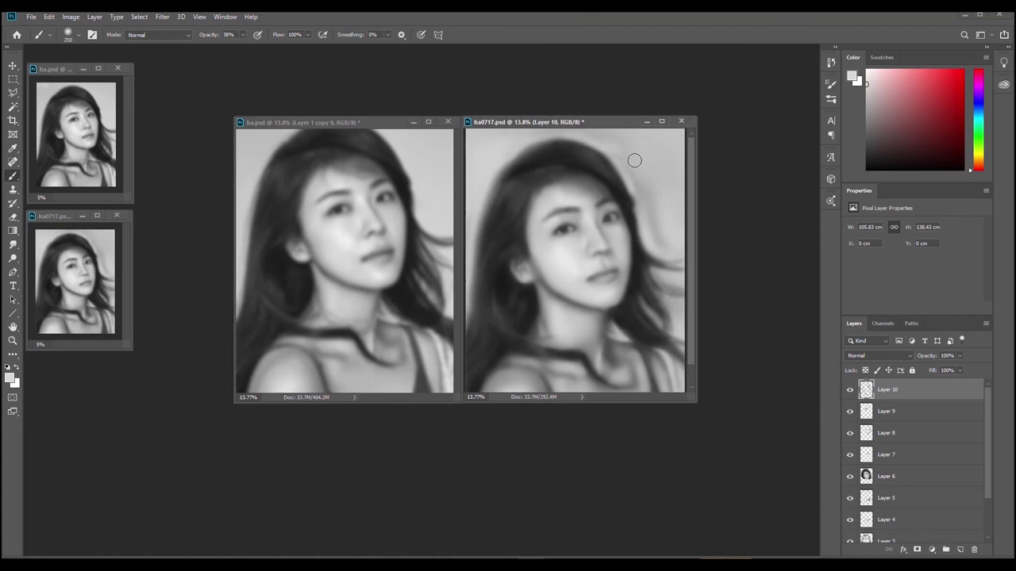
pyautogui.moveTo(654, 216)
pyautogui.mouseDown()
pyautogui.moveTo(644, 197)
pyautogui.moveTo(669, 245)
pyautogui.moveTo(622, 148)
pyautogui.moveTo(637, 189)
pyautogui.moveTo(641, 180)
pyautogui.moveTo(629, 176)
pyautogui.moveTo(630, 184)
pyautogui.moveTo(674, 237)
pyautogui.moveTo(677, 204)
pyautogui.mouseUp()
pyautogui.keyDown('alt'); pyautogui.click(634, 197); pyautogui.keyUp('alt')
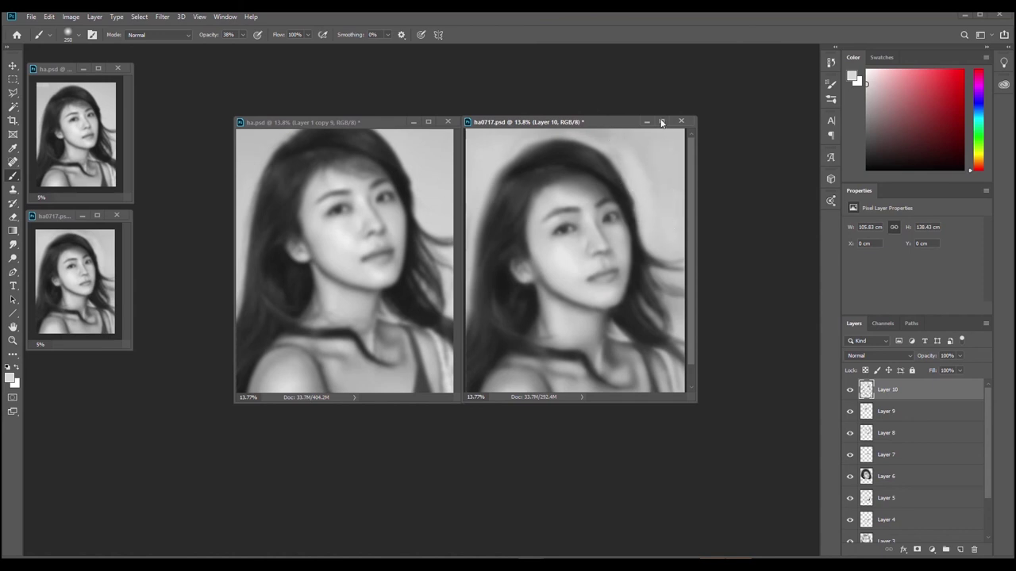
pyautogui.press(']')
pyautogui.press(']')
pyautogui.press(']')
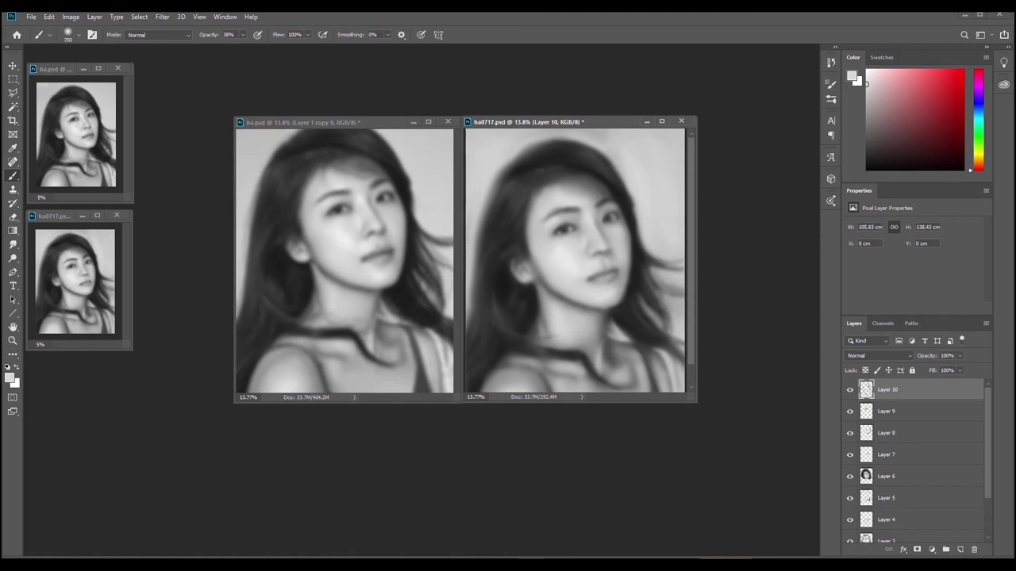
pyautogui.press('[')
pyautogui.press('[')
pyautogui.press('[')
pyautogui.press('[')
pyautogui.press('[')
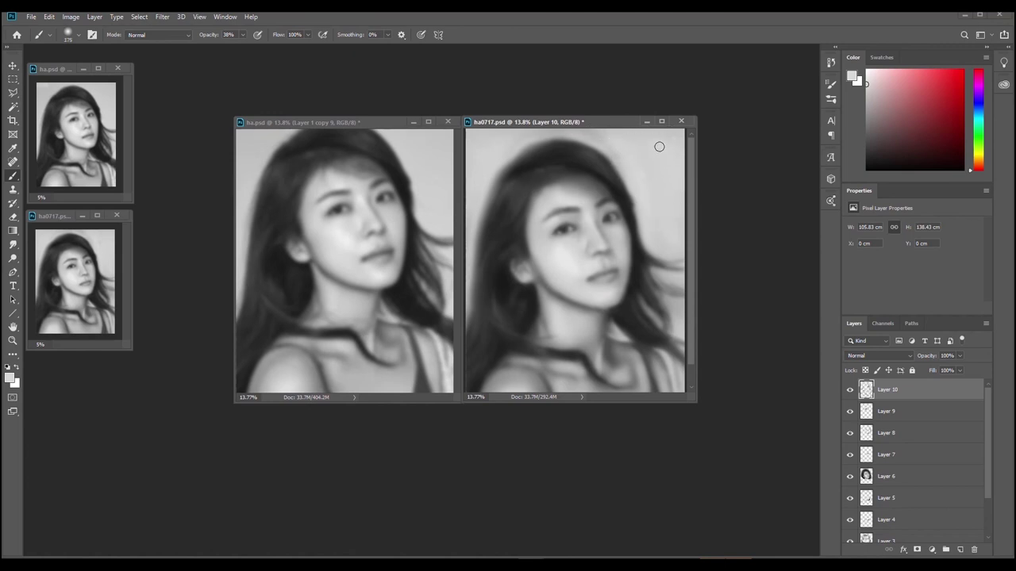
# Touch up the hair with a smaller brush in a dark tone, undoing an unsatisfactory stroke.
pyautogui.press('[')
pyautogui.press('[')
pyautogui.press('[')
pyautogui.press('[')
pyautogui.press('x')
pyautogui.press('ctrl')
pyautogui.press('ctrl')
pyautogui.hotkey('ctrl', 'z')
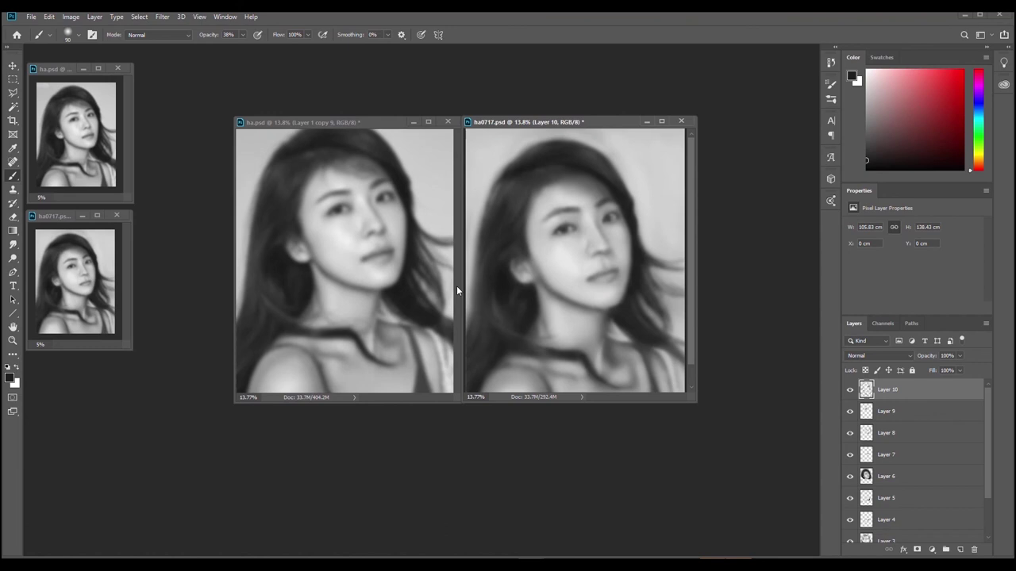
# Lighten the farther shoulder around the strap with a light grey sampled from the background.
pyautogui.keyDown('alt'); pyautogui.click(659, 242); pyautogui.keyUp('alt')
pyautogui.moveTo(650, 305); pyautogui.dragTo(645, 284)
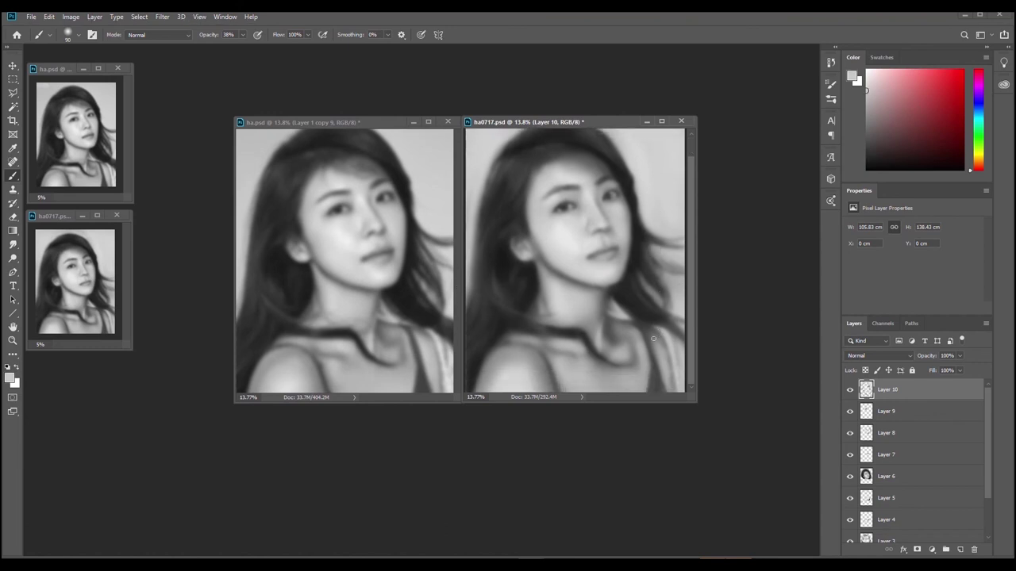
pyautogui.press('ctrl')
pyautogui.press(']')
pyautogui.press(']')
pyautogui.press(']')
pyautogui.press('ctrl')
# Blend the chest beside the end of the curved strand with a grey sampled there.
pyautogui.press('alt')
pyautogui.keyDown('alt'); pyautogui.click(618, 356); pyautogui.keyUp('alt')
pyautogui.press('ctrl')
pyautogui.press('ctrl')
# Blend the neck base and chest above the curved strand with greys sampled there, varying the brush size.
pyautogui.keyDown('alt'); pyautogui.click(627, 318); pyautogui.keyUp('alt')
pyautogui.press('ctrl')
pyautogui.press('[')
pyautogui.press('[')
pyautogui.press('[')
pyautogui.press('[')
pyautogui.press(']')
pyautogui.press(']')
pyautogui.press('alt')
pyautogui.keyDown('alt'); pyautogui.click(620, 326); pyautogui.keyUp('alt')
pyautogui.press('ctrl')
pyautogui.press('alt')
pyautogui.press('alt')
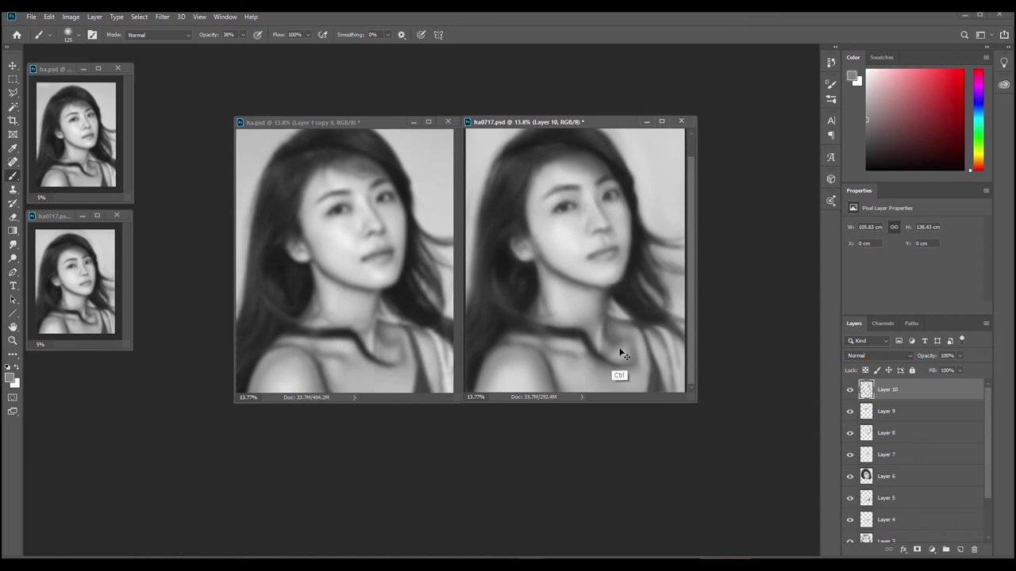
# Soften the tones around the curved strand with a sampled grey and a larger brush.
pyautogui.keyDown('alt'); pyautogui.click(612, 337); pyautogui.keyUp('alt')
pyautogui.press('alt')
pyautogui.press(']')
pyautogui.press(']')
pyautogui.press(']')
pyautogui.press(']')
pyautogui.press('ctrl')
pyautogui.press('ctrl')
# Touch up the chin and nearer cheek with a smaller brush and greys sampled from the face.
pyautogui.keyDown('alt'); pyautogui.click(608, 287); pyautogui.keyUp('alt')
pyautogui.press('[')
pyautogui.press('[')
pyautogui.press('[')
pyautogui.press('[')
pyautogui.keyDown('alt'); pyautogui.click(586, 243); pyautogui.keyUp('alt')
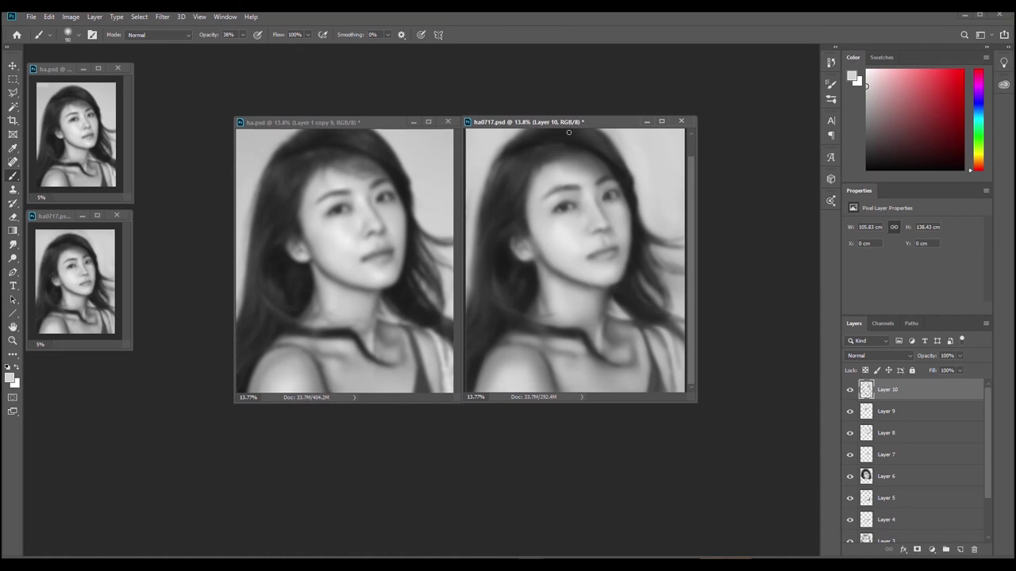
# Select the inner part of the nearer eyebrow with the lasso, feather the selection and copy it to a new layer.
pyautogui.press('l')
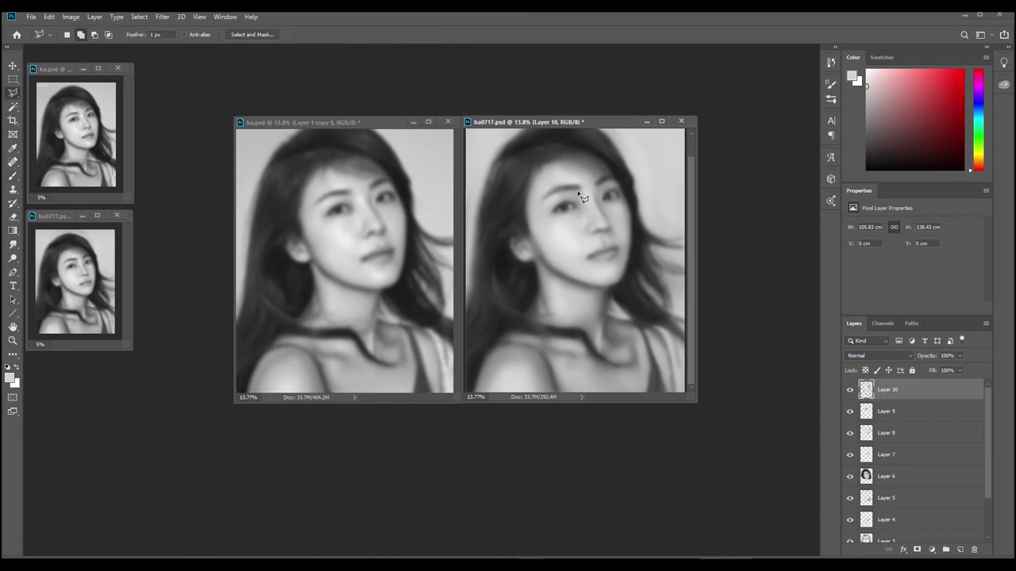
pyautogui.moveTo(565, 195)
pyautogui.mouseDown()
pyautogui.moveTo(574, 176)
pyautogui.moveTo(585, 199)
pyautogui.moveTo(588, 189)
pyautogui.mouseUp()
pyautogui.hotkey('shift', 'F6')
pyautogui.press('Return')
pyautogui.hotkey('ctrl', 'j')
# Shift the copied eyebrow piece slightly outward with Free Transform and merge it into Layer 10.
pyautogui.hotkey('ctrl', 't')
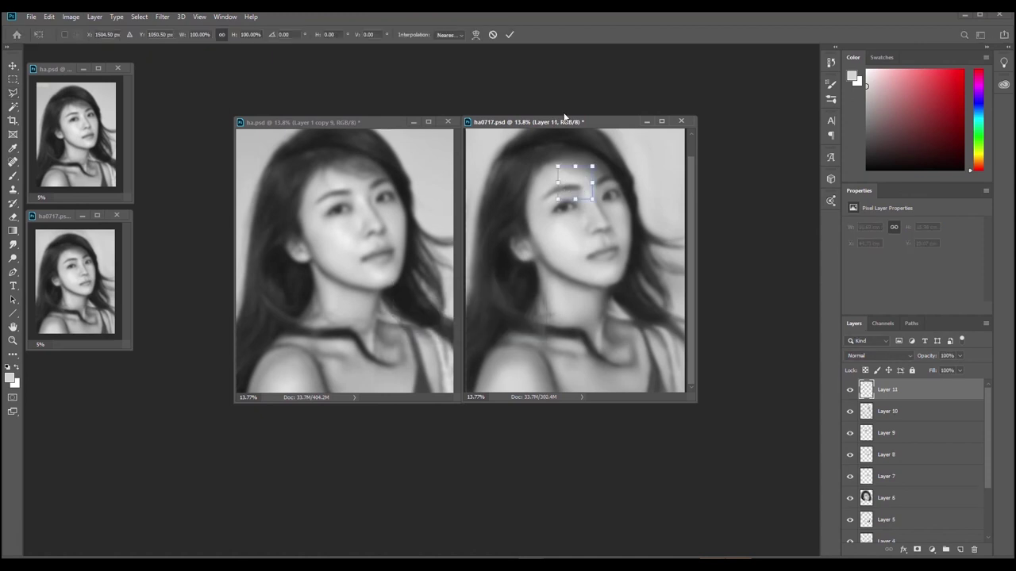
pyautogui.press('Left')
pyautogui.press('Left')
pyautogui.press('Left')
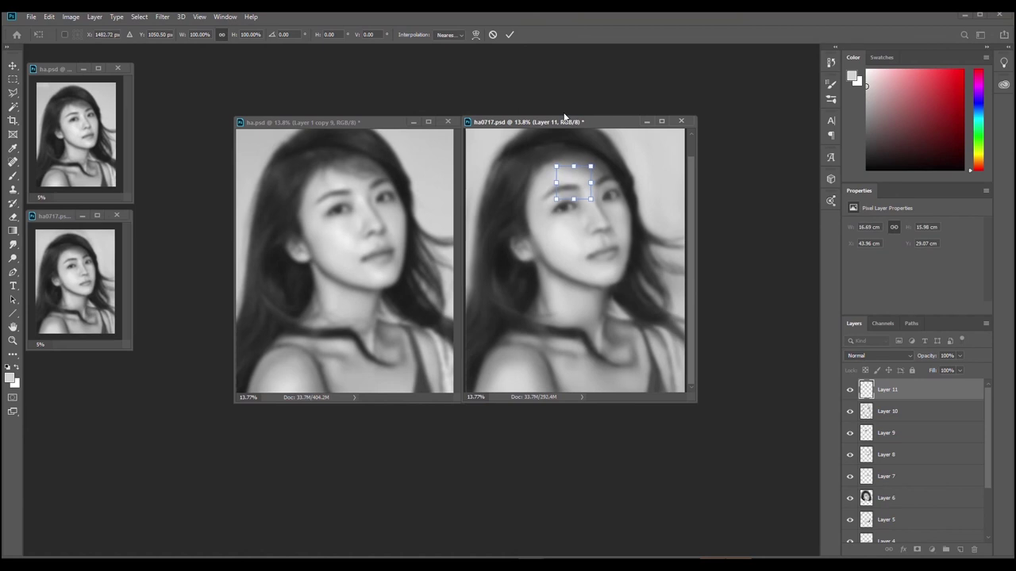
pyautogui.press('Left')
pyautogui.press('Right')
pyautogui.press('Down')
pyautogui.press('Left')
pyautogui.moveTo(602, 218); pyautogui.dragTo(607, 230)
pyautogui.press('Up')
pyautogui.moveTo(613, 247); pyautogui.dragTo(618, 250)
pyautogui.press('Return')
pyautogui.press('l')
pyautogui.hotkey('ctrl', 'e')
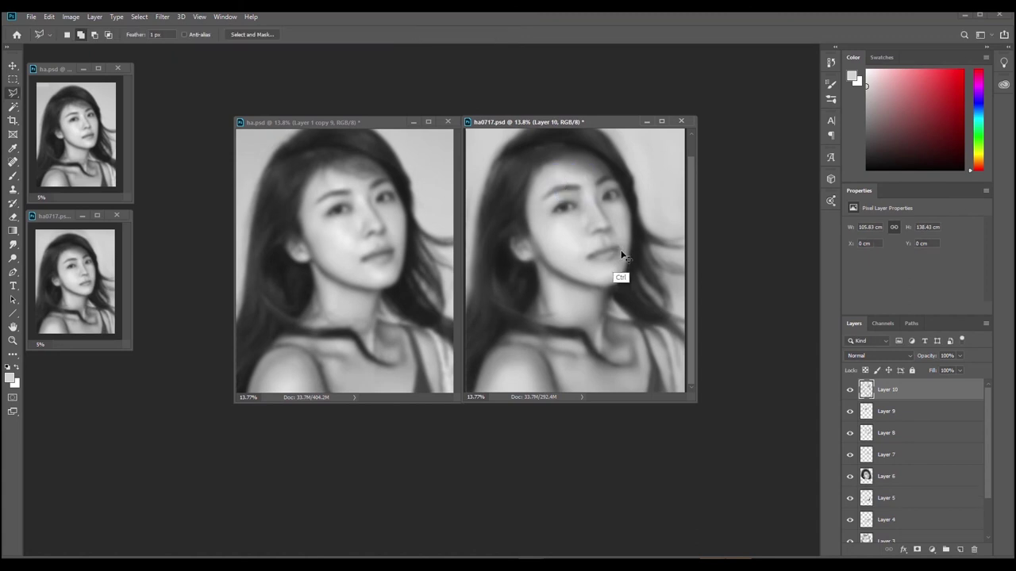
# Feather a selection around the whole nearer eyebrow, copy it to a new layer and start Free Transform on it.
pyautogui.hotkey('ctrl', 'shift', 'd')
pyautogui.hotkey('shift', 'F6')
pyautogui.press('Return')
pyautogui.hotkey('ctrl', 'j')
pyautogui.hotkey('ctrl', 't')
# Nudge the copied eyebrow slightly outward and reduce its height to match the reference.
pyautogui.press('Left')
pyautogui.press('Left')
pyautogui.press('Left')
pyautogui.press('Down')
pyautogui.press('Down')
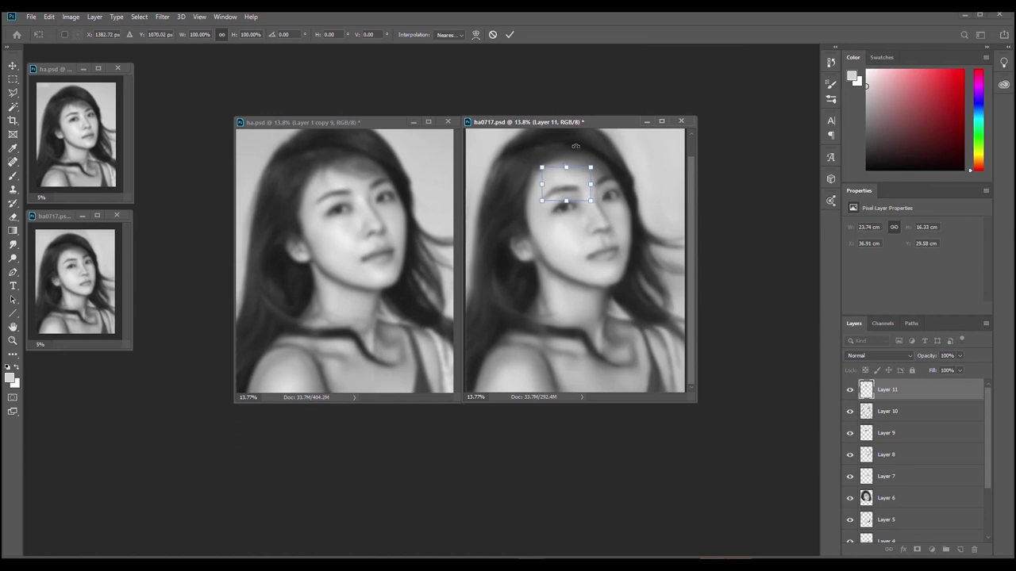
pyautogui.moveTo(568, 165); pyautogui.dragTo(571, 165)
pyautogui.press('Up')
pyautogui.press('Up')
pyautogui.press('Return')
pyautogui.press('l')
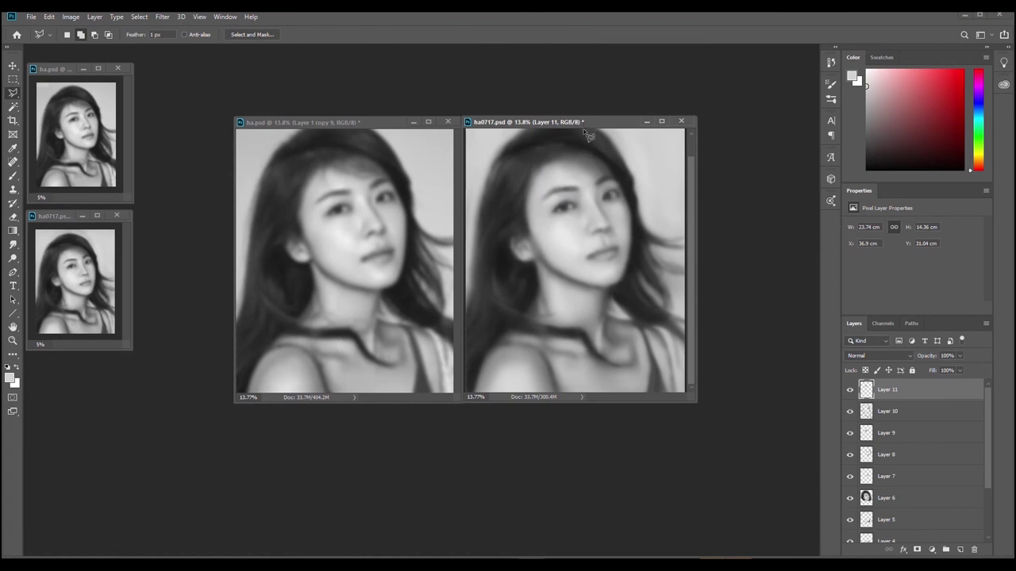
# Retouch the nearer eyebrow and the skin around it with the Brush, using tones sampled along the brow.
pyautogui.press('b')
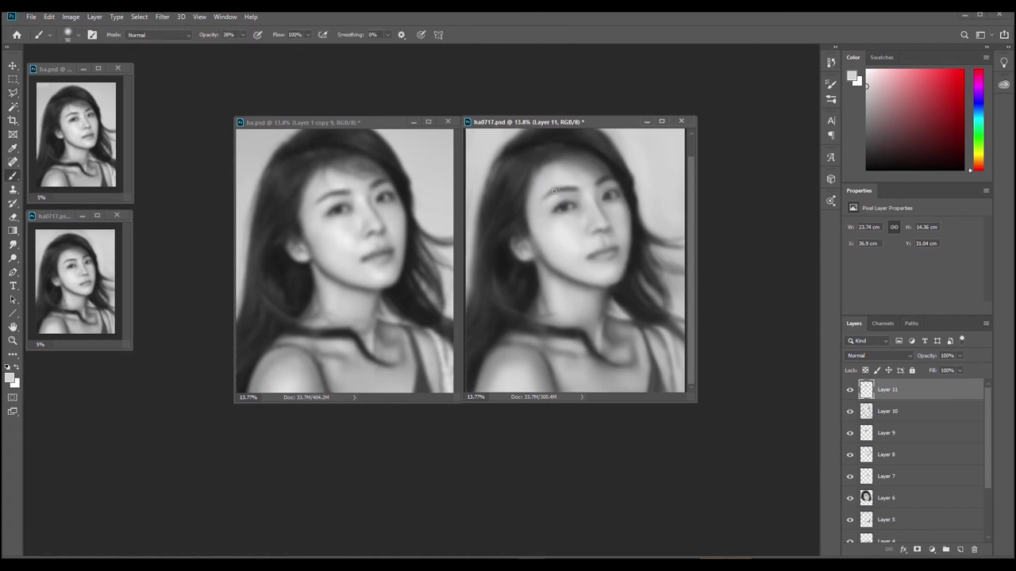
pyautogui.press('alt')
pyautogui.keyDown('alt'); pyautogui.click(571, 186); pyautogui.keyUp('alt')
pyautogui.keyDown('alt'); pyautogui.click(562, 189); pyautogui.keyUp('alt')
pyautogui.keyDown('alt'); pyautogui.click(567, 187); pyautogui.keyUp('alt')
pyautogui.keyDown('alt'); pyautogui.click(566, 187); pyautogui.keyUp('alt')
pyautogui.keyDown('alt'); pyautogui.click(562, 190); pyautogui.keyUp('alt')
pyautogui.keyDown('alt'); pyautogui.click(557, 189); pyautogui.keyUp('alt')
pyautogui.keyDown('alt'); pyautogui.click(576, 187); pyautogui.keyUp('alt')
pyautogui.keyDown('alt'); pyautogui.click(575, 188); pyautogui.keyUp('alt')
# Refine the nearer eye and its outer corner with tones sampled there, undoing unsatisfactory strokes.
pyautogui.keyDown('alt'); pyautogui.click(565, 198); pyautogui.keyUp('alt')
pyautogui.keyDown('alt'); pyautogui.click(564, 204); pyautogui.keyUp('alt')
pyautogui.moveTo(559, 207)
pyautogui.mouseDown()
pyautogui.moveTo(549, 236)
pyautogui.moveTo(560, 205)
pyautogui.mouseUp()
pyautogui.hotkey('ctrl', 'z')
pyautogui.hotkey('ctrl', 'z')
pyautogui.moveTo(550, 212); pyautogui.dragTo(547, 214)
# Redefine the farther cheek's edge and the underside of the chin with greys sampled along the contour.
pyautogui.keyDown('alt'); pyautogui.click(631, 226); pyautogui.keyUp('alt')
pyautogui.moveTo(633, 219); pyautogui.dragTo(625, 273)
pyautogui.hotkey('ctrl', 'z')
pyautogui.moveTo(636, 213); pyautogui.dragTo(634, 228)
pyautogui.press('ctrl')
pyautogui.moveTo(627, 260); pyautogui.dragTo(623, 280)
pyautogui.keyDown('alt'); pyautogui.click(612, 287); pyautogui.keyUp('alt')
pyautogui.moveTo(607, 285); pyautogui.dragTo(595, 288)
pyautogui.keyDown('alt'); pyautogui.click(597, 275); pyautogui.keyUp('alt')
# Shade the nearer jawline with a sampled grey and a 150 px brush, undoing unsatisfactory strokes.
pyautogui.keyDown('alt'); pyautogui.click(553, 267); pyautogui.keyUp('alt')
pyautogui.press(']')
pyautogui.press(']')
pyautogui.press(']')
pyautogui.moveTo(551, 260); pyautogui.dragTo(555, 269)
pyautogui.hotkey('ctrl', 'z')
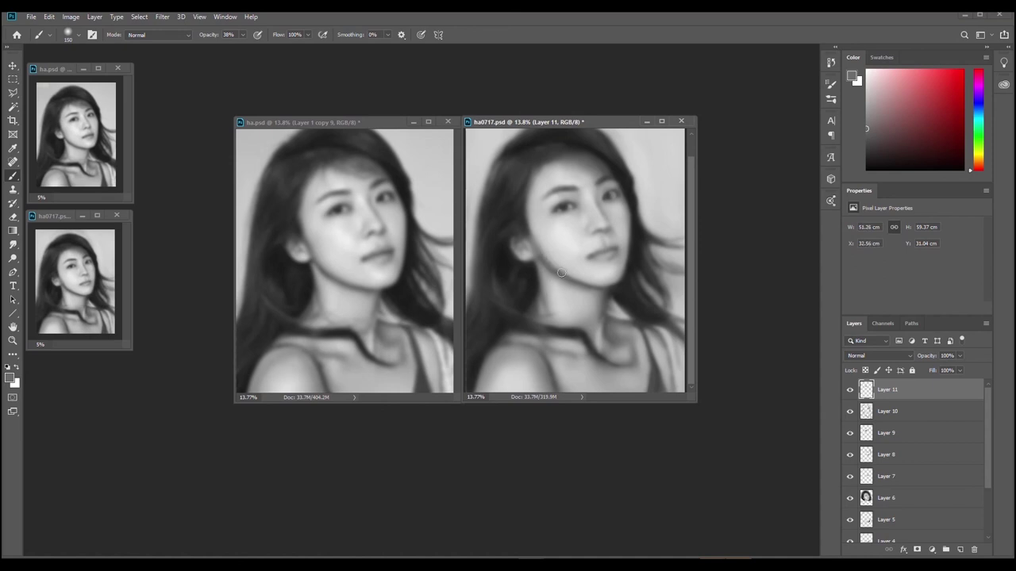
pyautogui.moveTo(547, 261); pyautogui.dragTo(570, 270)
pyautogui.moveTo(531, 232); pyautogui.dragTo(546, 251)
pyautogui.hotkey('ctrl', 'z')
pyautogui.keyDown('alt'); pyautogui.click(556, 256); pyautogui.keyUp('alt')
# Select the nearer jaw and upper neck with the lasso, feather it, copy it to a new layer and start Free Transform.
pyautogui.press('l')
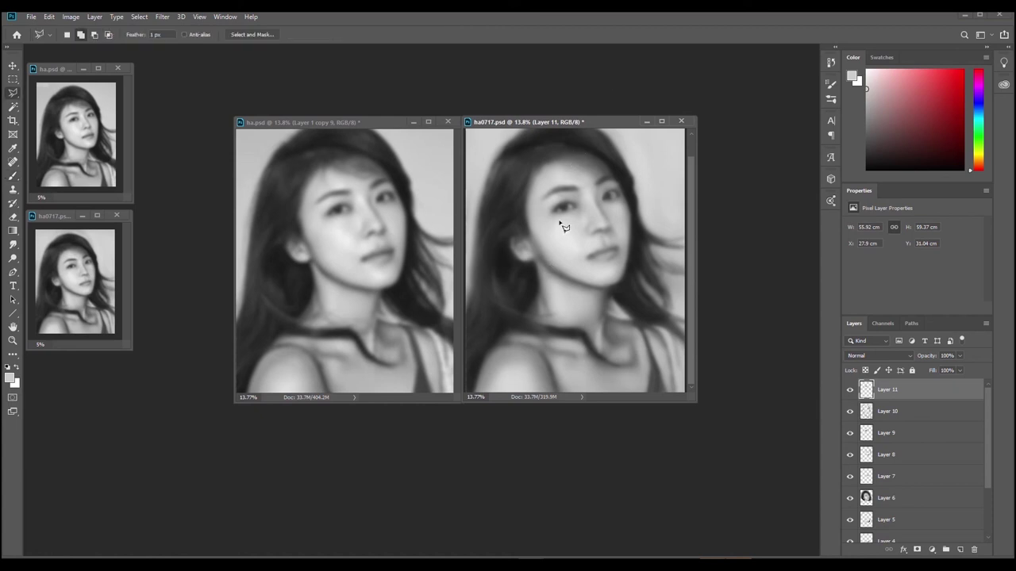
pyautogui.click(554, 290)
pyautogui.click(542, 270)
pyautogui.click(557, 239)
pyautogui.click(580, 263)
pyautogui.click(600, 273)
pyautogui.click(603, 290)
pyautogui.click(581, 301)
pyautogui.click(560, 296)
pyautogui.click(554, 292)
pyautogui.hotkey('shift', 'F6')
pyautogui.press('Return')
pyautogui.hotkey('ctrl', 'j')
pyautogui.hotkey('ctrl', 't')
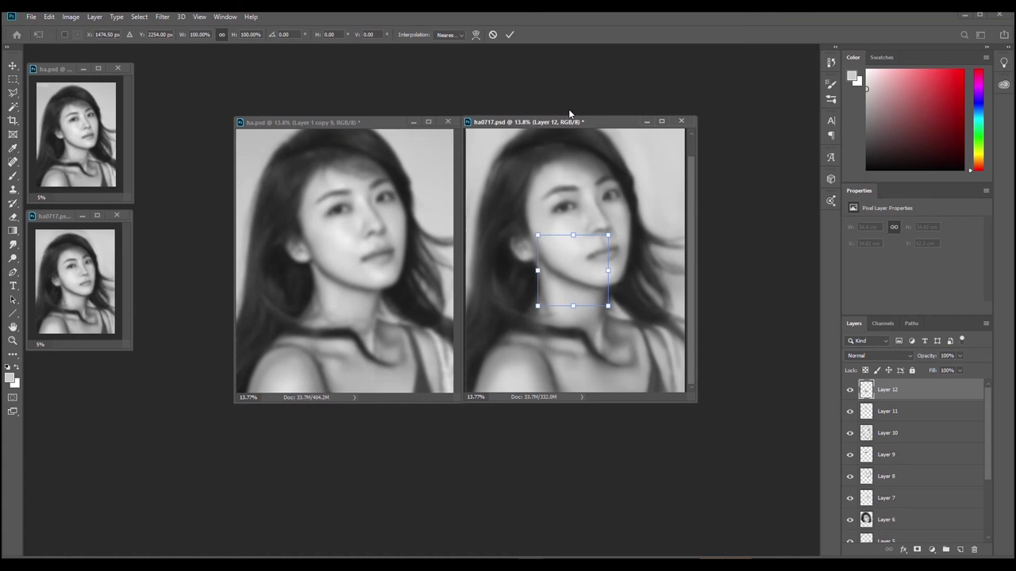
# Try to reshape the copied jaw piece with a warp grid, then undo the warp.
pyautogui.click(476, 35)
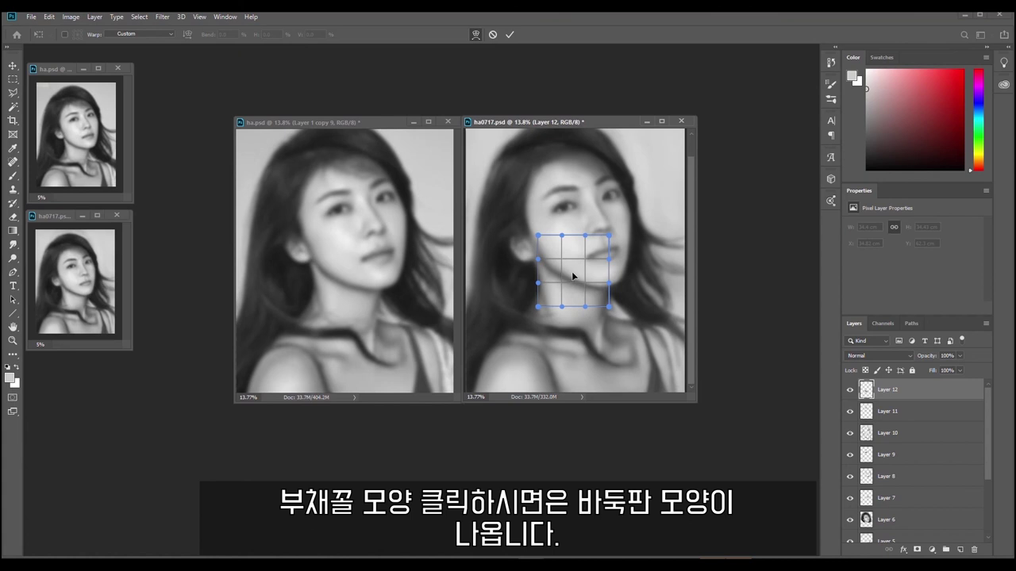
pyautogui.moveTo(569, 276); pyautogui.dragTo(569, 276)
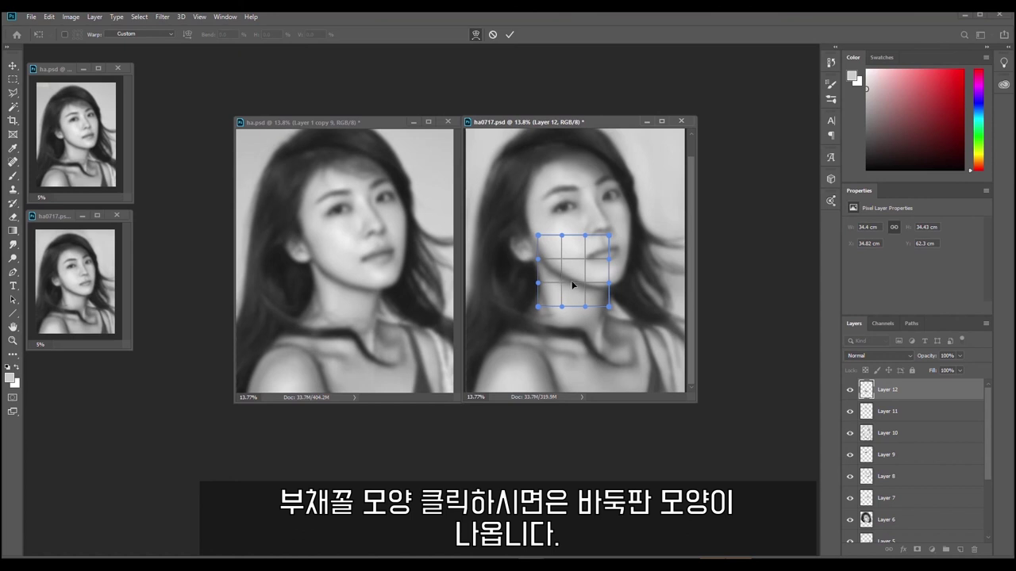
pyautogui.moveTo(570, 281); pyautogui.dragTo(570, 283)
pyautogui.press('ctrl')
pyautogui.hotkey('ctrl', 'z')
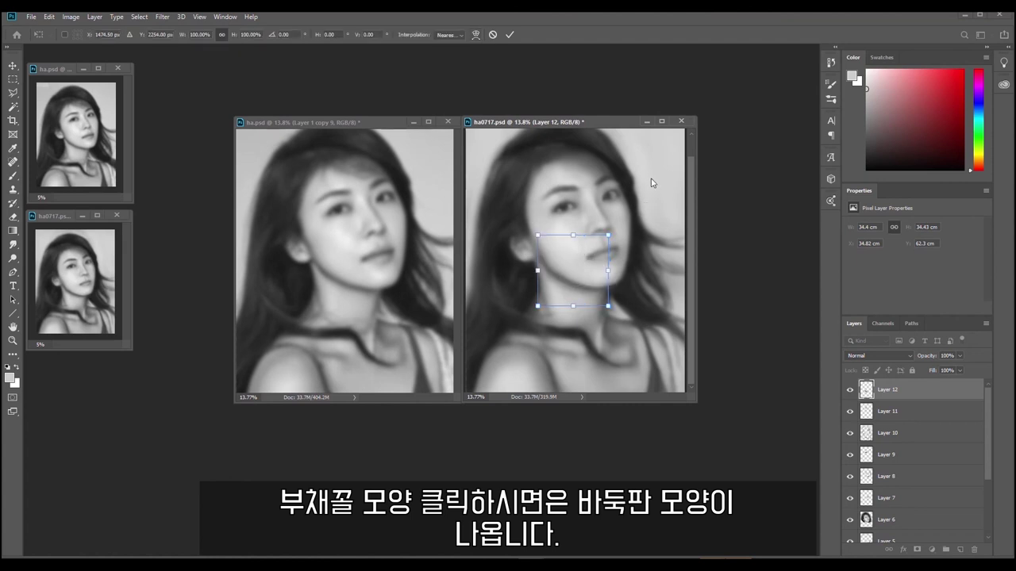
pyautogui.hotkey('ctrl', 'z')
# Move the copied jaw piece slightly up and to the left, and toggle Layer 12's visibility to compare the change.
pyautogui.press('Up')
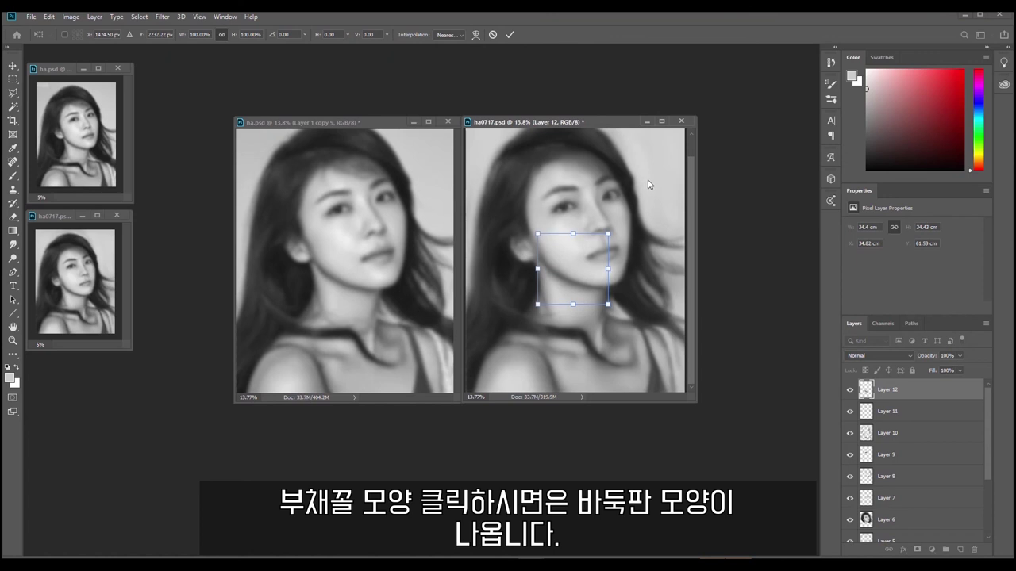
pyautogui.press('Left')
pyautogui.press('Left')
pyautogui.press('Up')
pyautogui.press('Return')
pyautogui.hotkey('ctrl', 't')
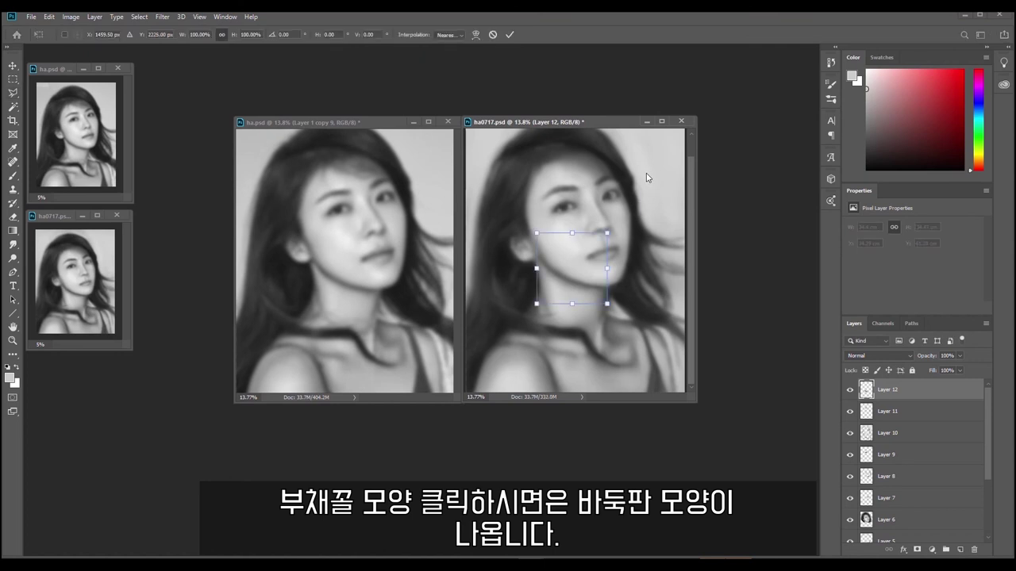
pyautogui.press('Return')
pyautogui.press('l')
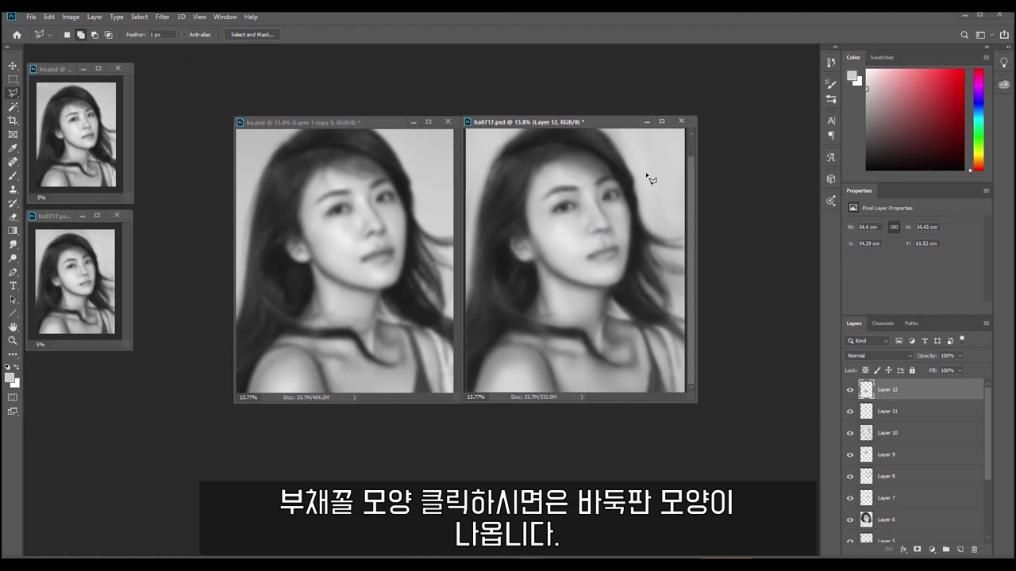
pyautogui.click(850, 389)
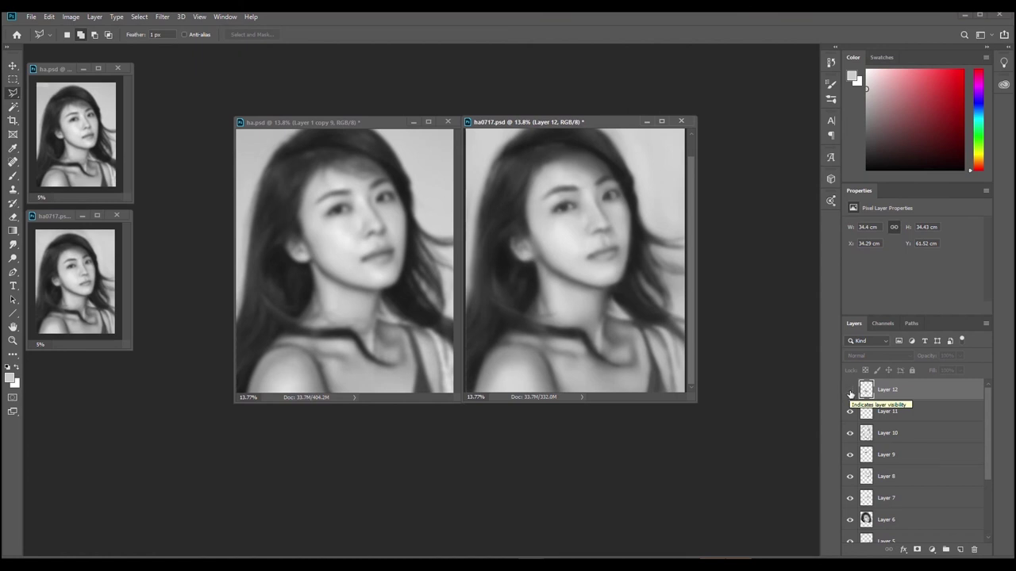
pyautogui.click(850, 389)
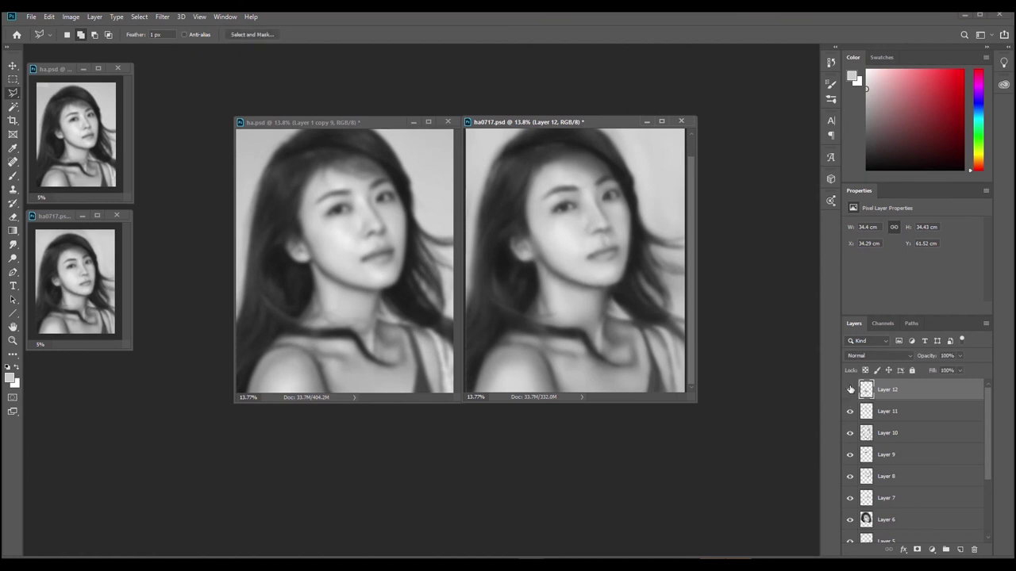